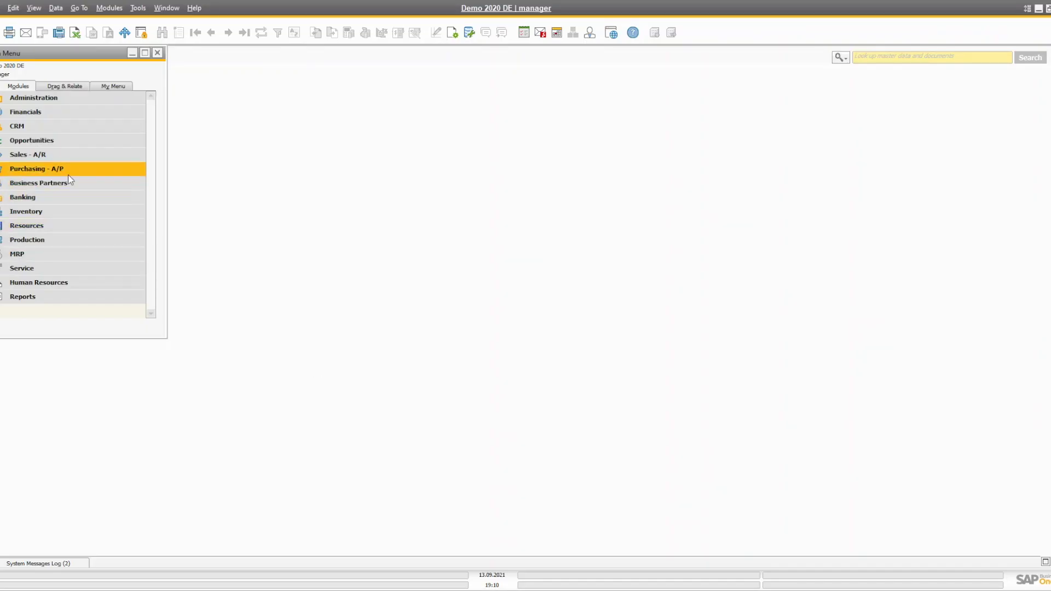
- Try to copy a delivery into a new sales return for customer Ursulinengymnasium
click(60, 155)
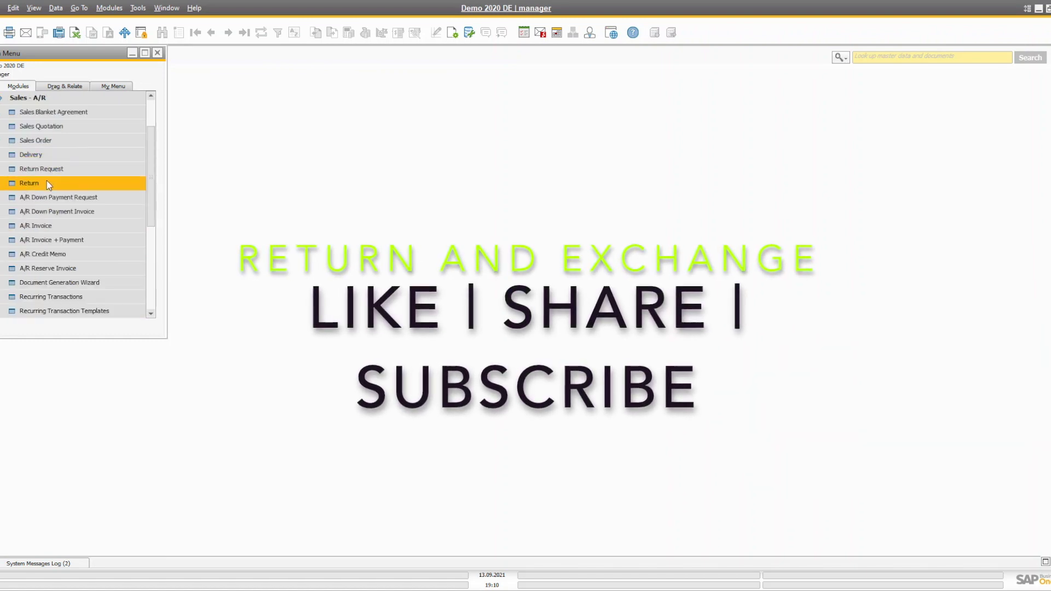
click(47, 180)
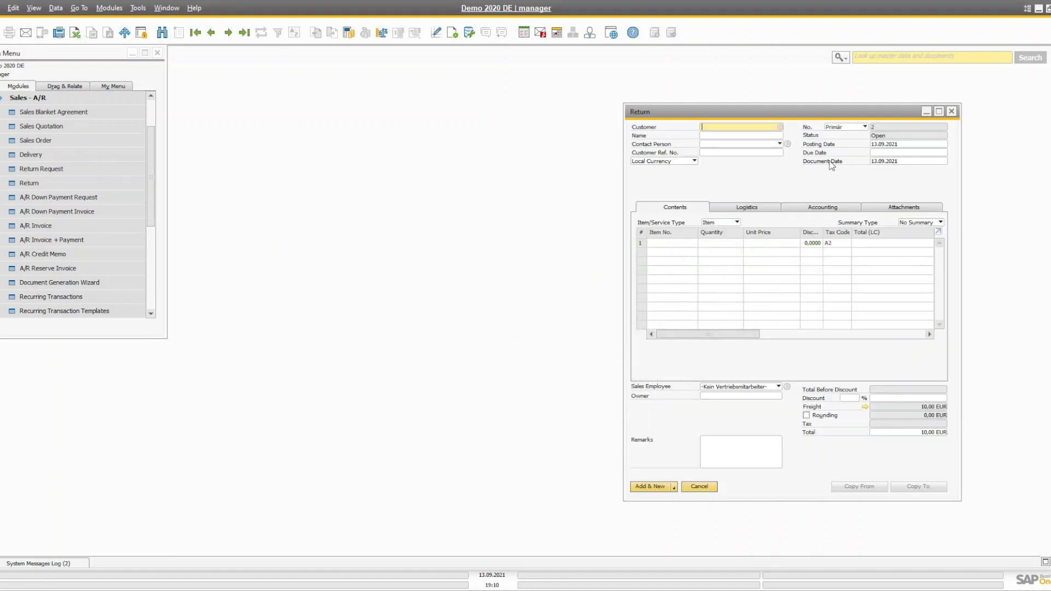
drag(764, 114, 410, 112)
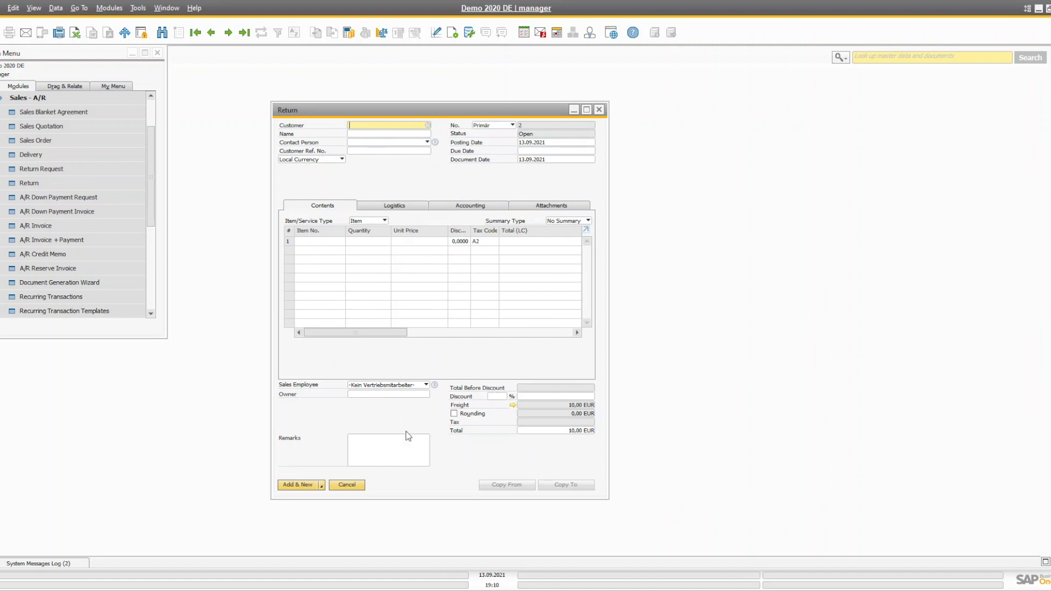
key(Tab)
key(Return)
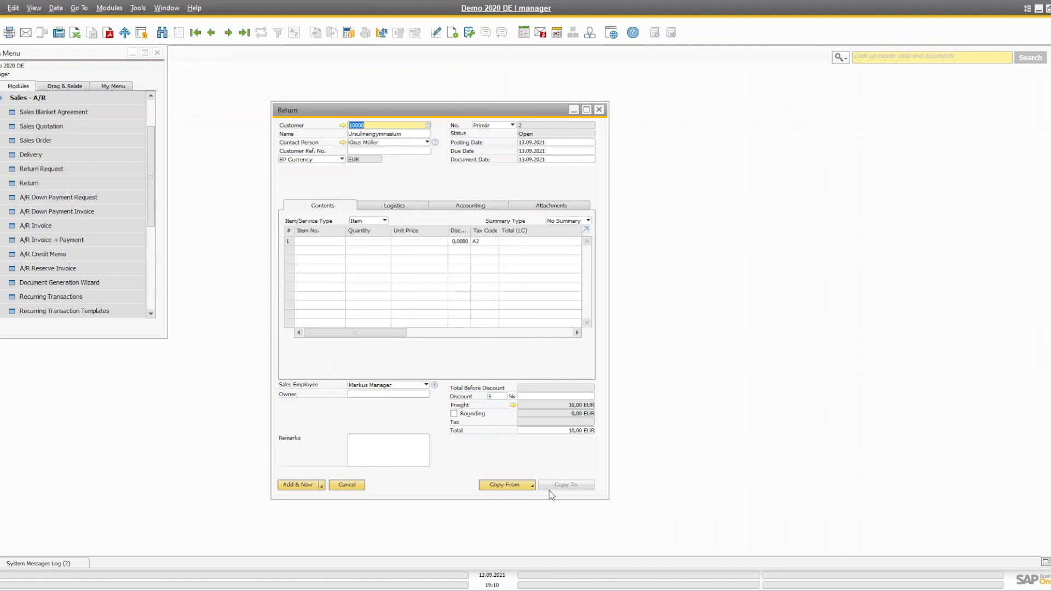
click(522, 488)
click(515, 502)
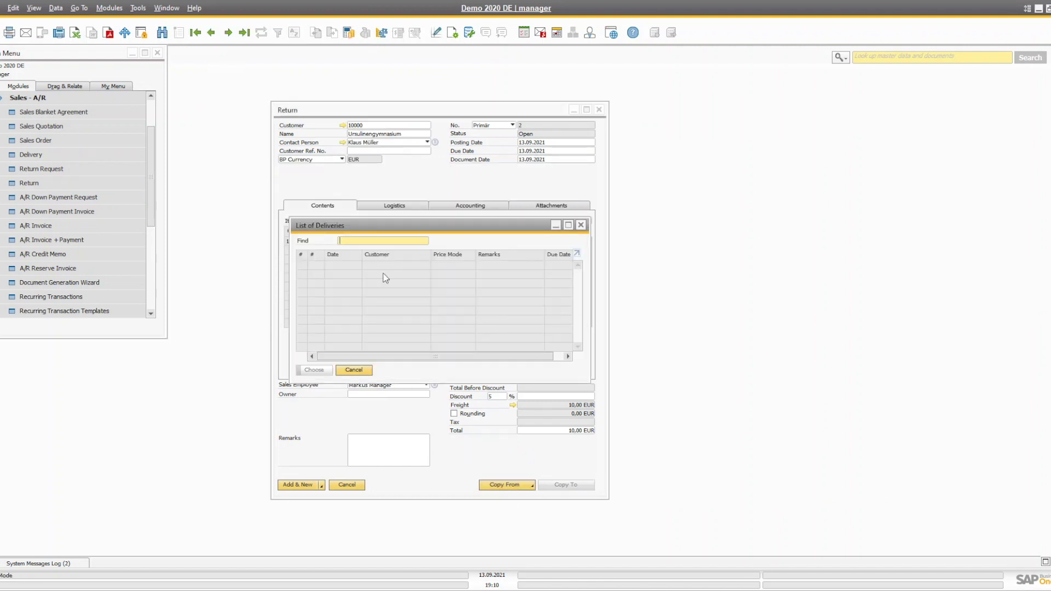
click(362, 370)
key(Escape)
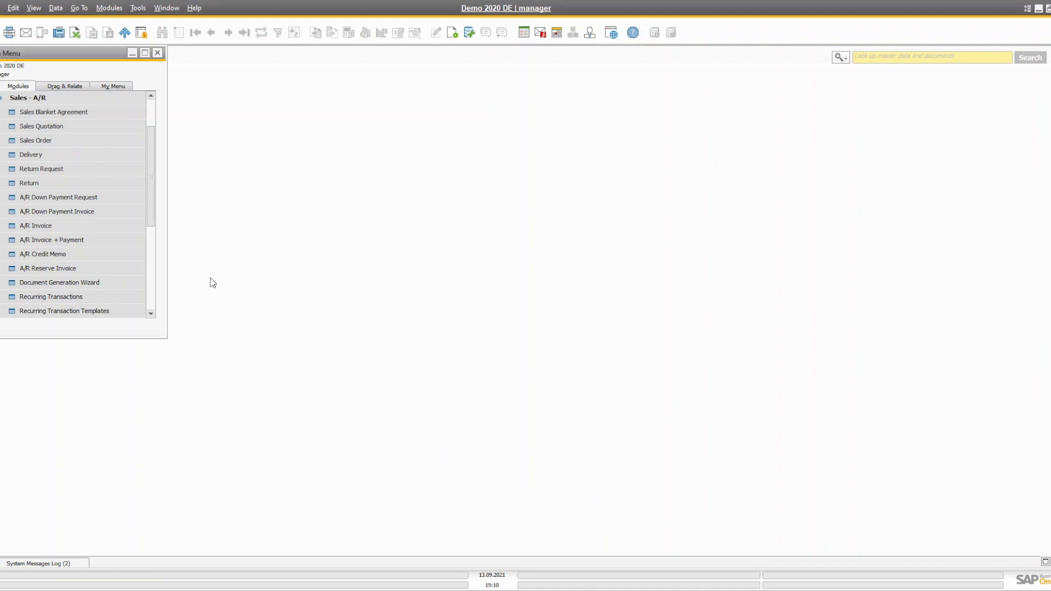
- Start a new sales order for customer Ursulinengymnasium and go to the first row's item number
click(39, 140)
key(Tab)
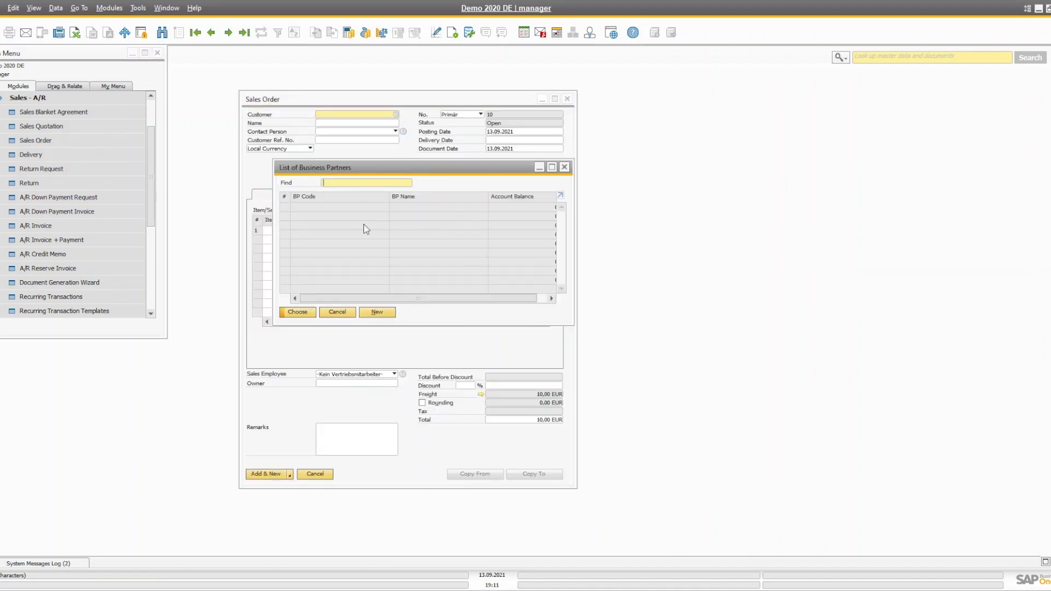
double_click(320, 206)
click(293, 229)
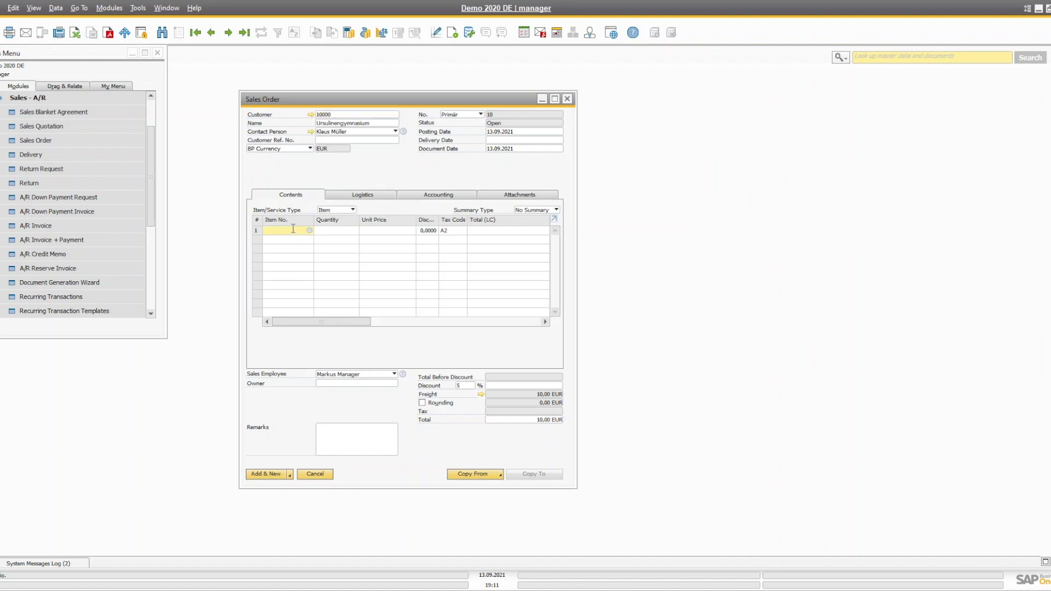
text(hp)
key(Tab)
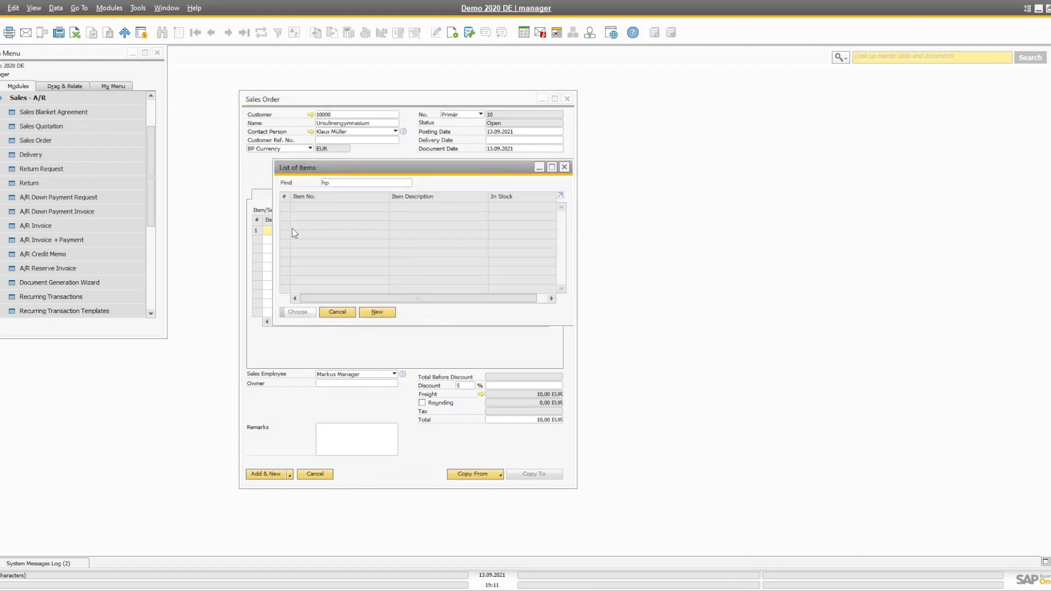
key(Escape)
key(BackSpace)
- Add item P0001 to the first order row with a quantity of 10 and a unit price of 12 EUR
key(Tab)
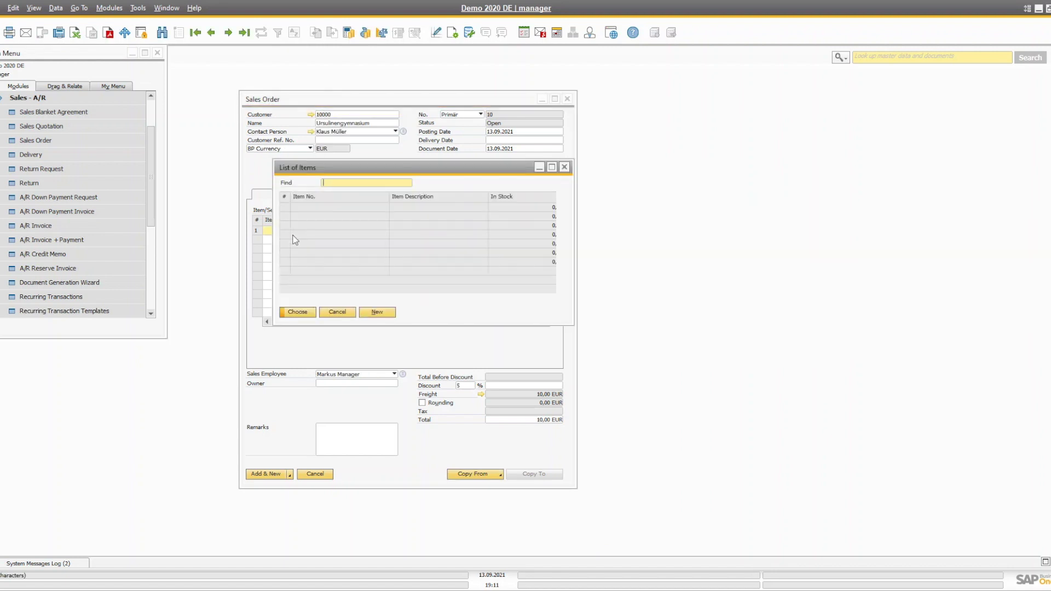
key(Down)
scroll(305, 243, down, 20)
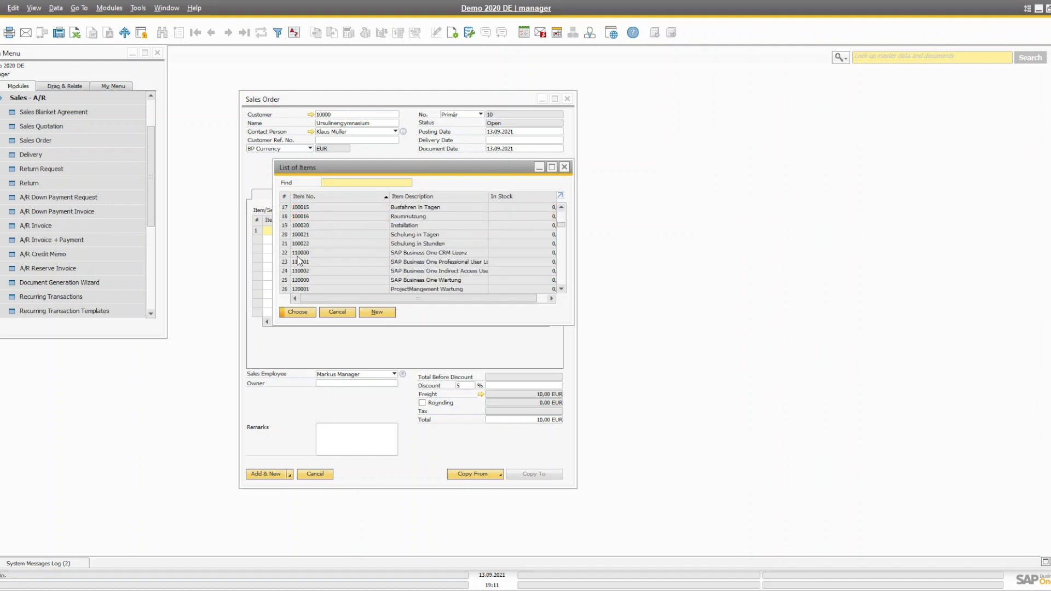
text(p00)
key(Return)
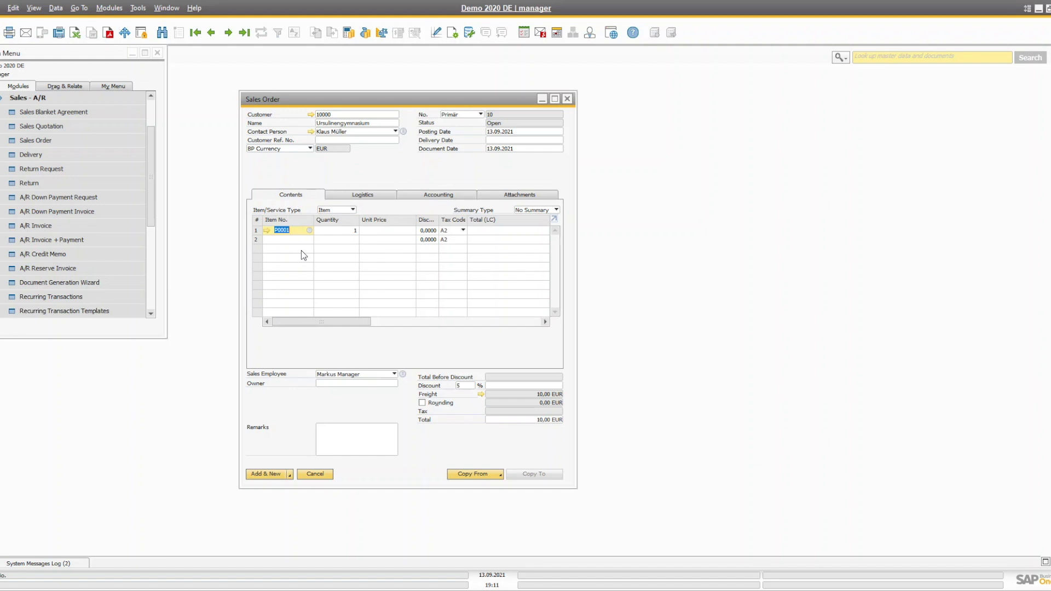
text(10)
key(Tab)
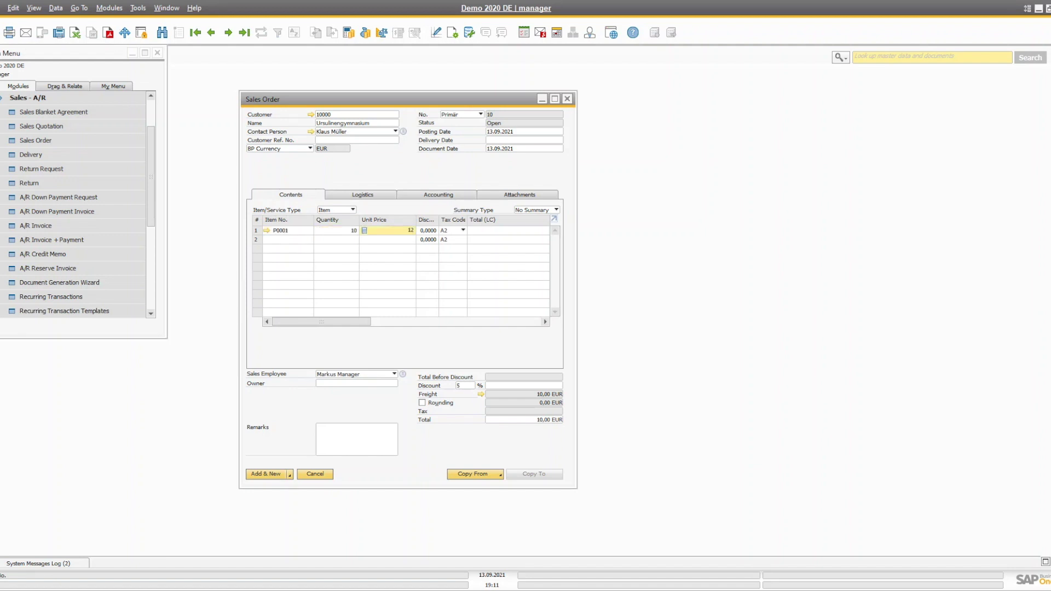
key(Tab)
key(Return)
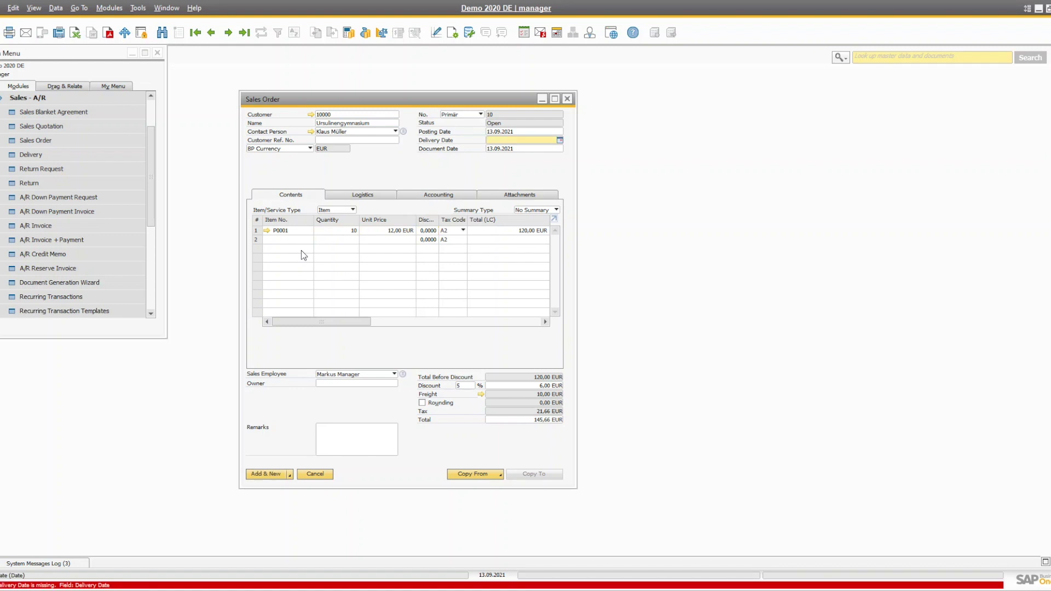
- Set the order's delivery date to 12.09.2021, apply it to the existing rows, and add the order
text(12)
key(Tab)
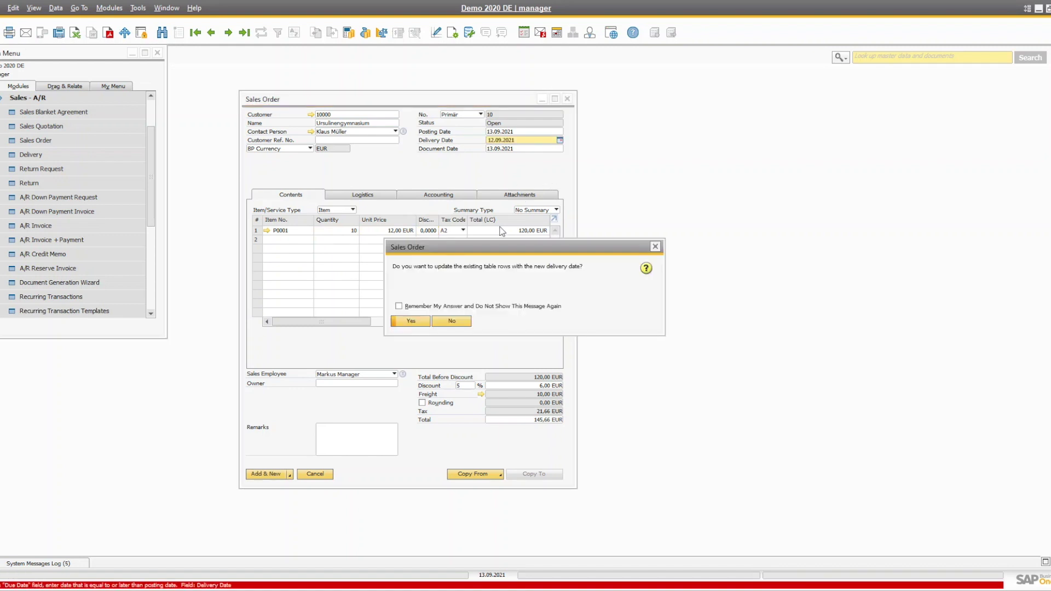
click(415, 323)
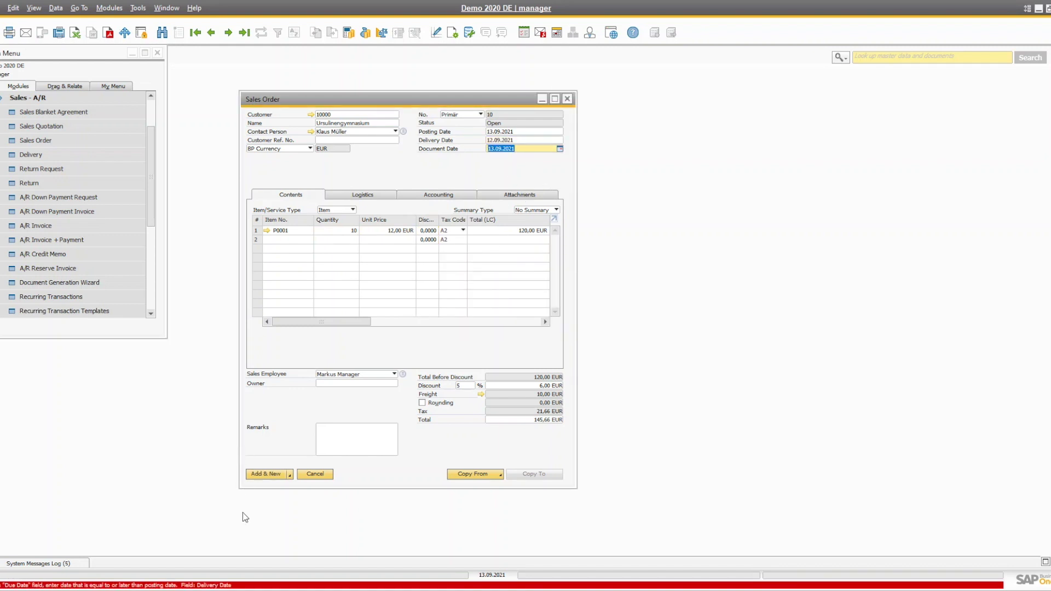
click(270, 473)
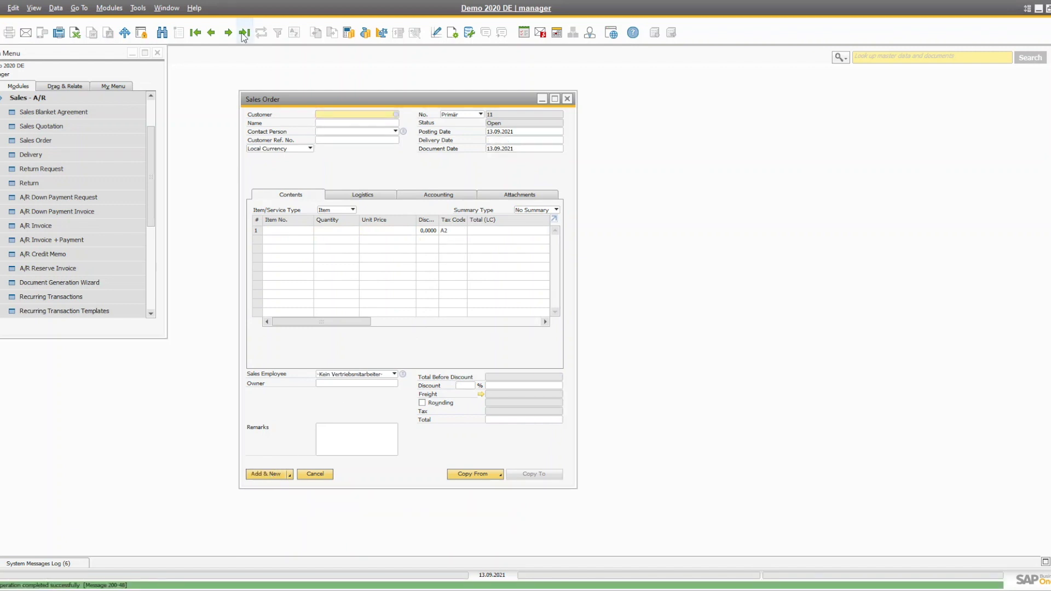
- Reopen the last sales order, change its delivery date to 14.09.2021 including the existing rows, and save the update
click(244, 33)
click(524, 142)
click(560, 140)
click(512, 201)
click(280, 476)
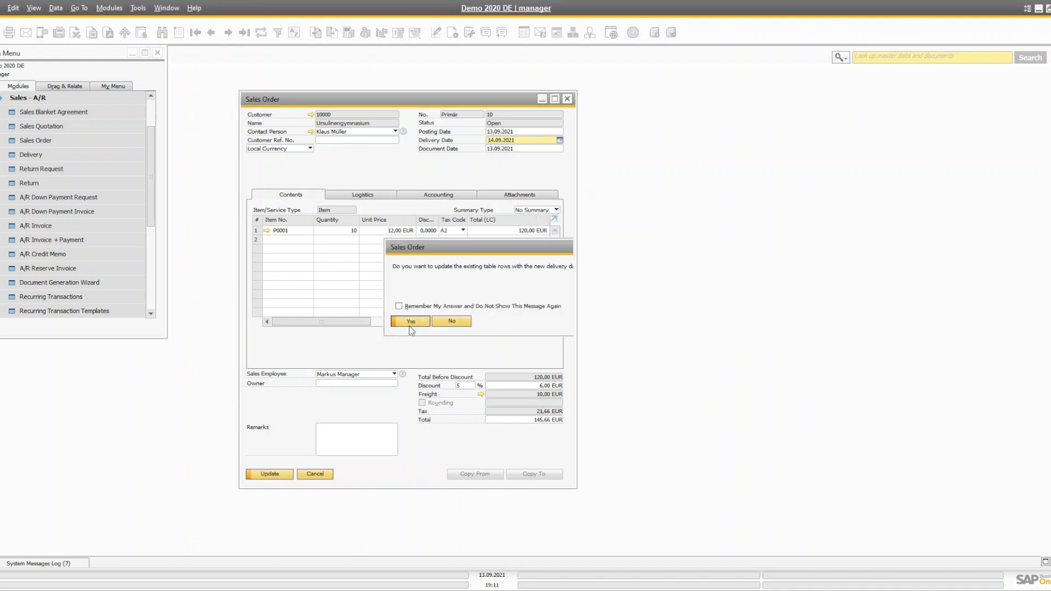
click(409, 323)
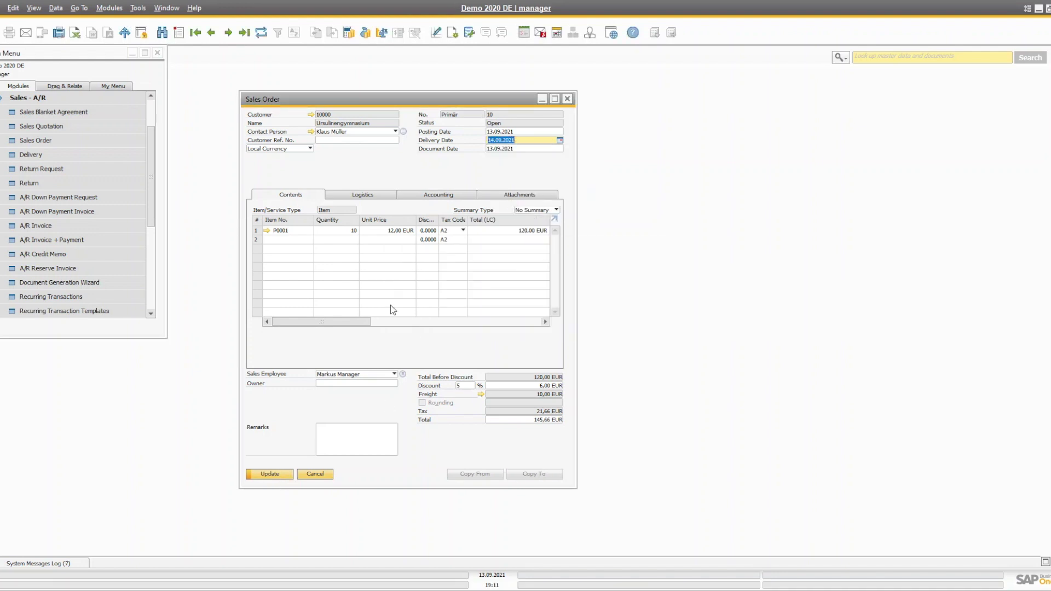
click(261, 474)
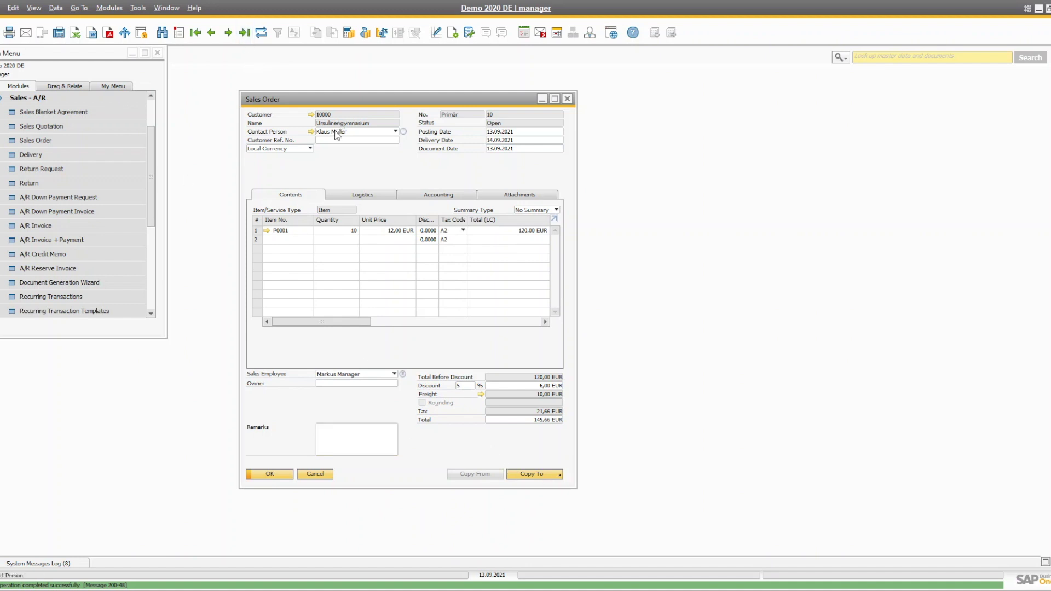
- Copy the sales order to a delivery and try to add it
click(521, 474)
click(520, 485)
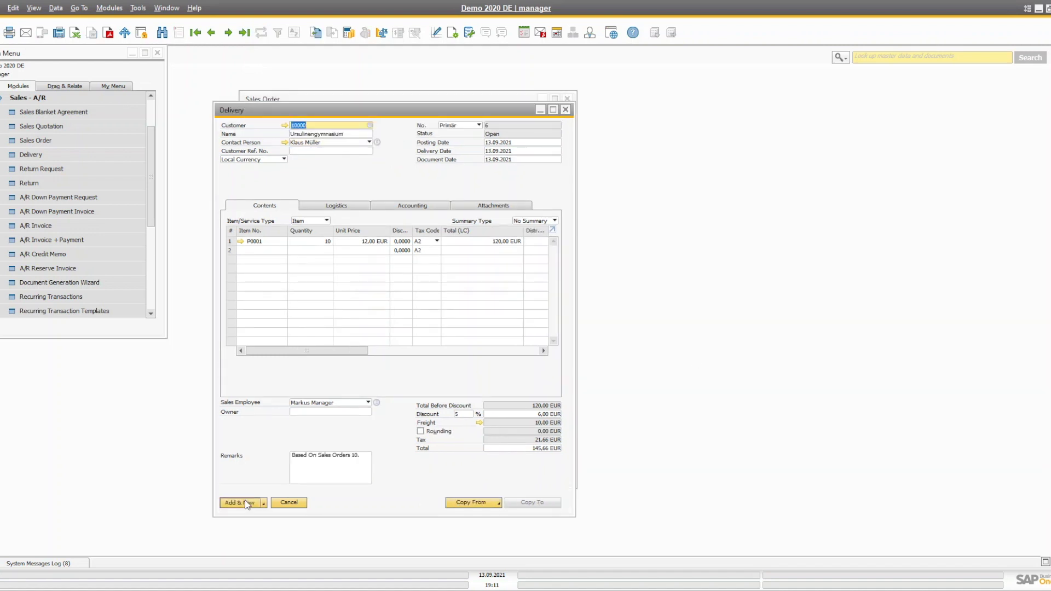
click(245, 501)
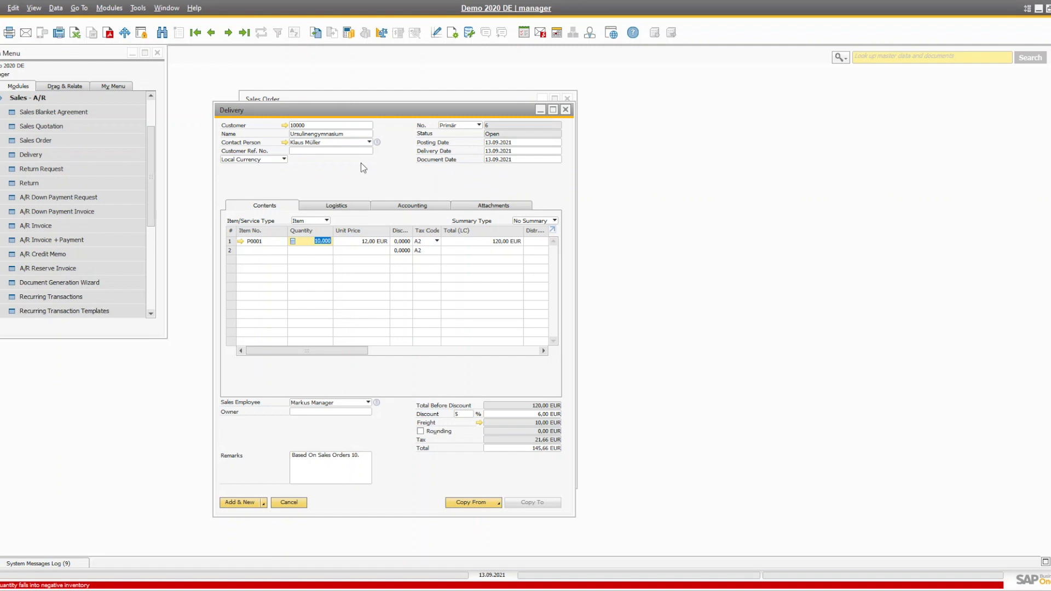
- Check item P0001's stock per warehouse in its master data and retry adding the delivery
drag(342, 111, 515, 113)
click(417, 253)
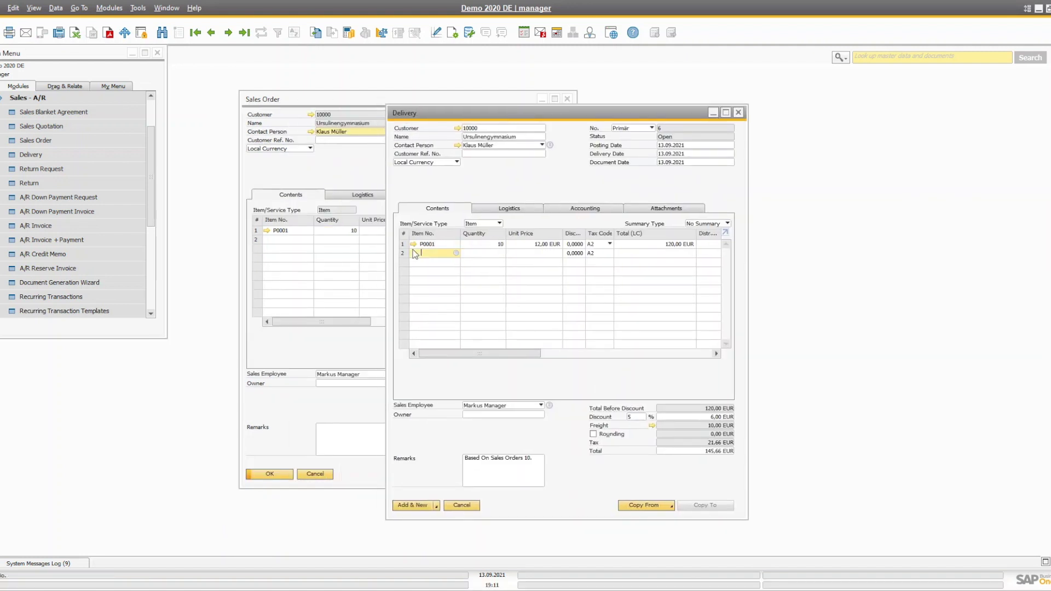
click(414, 244)
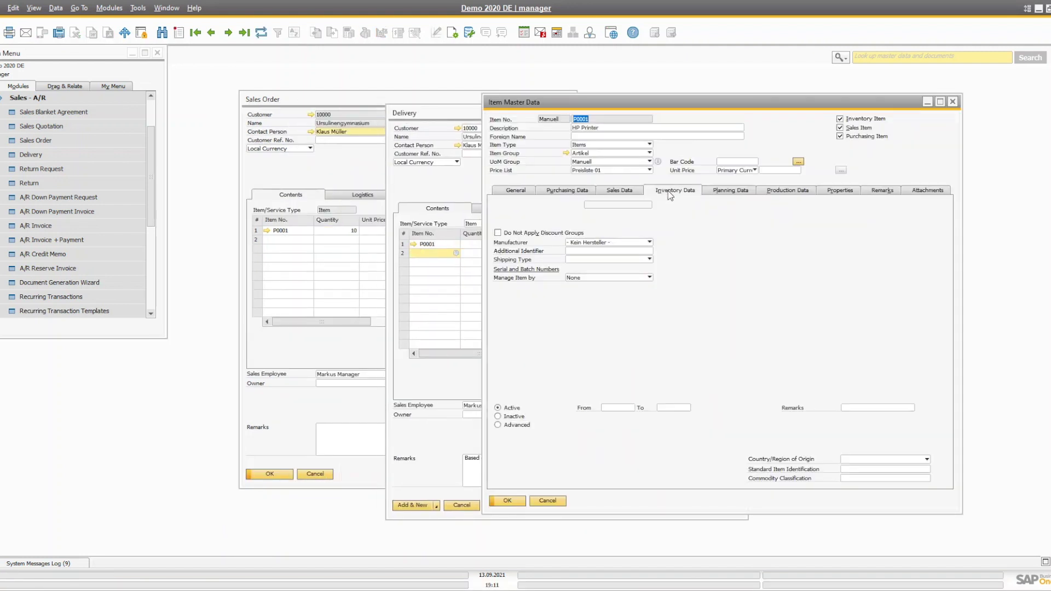
click(668, 190)
drag(704, 413, 642, 419)
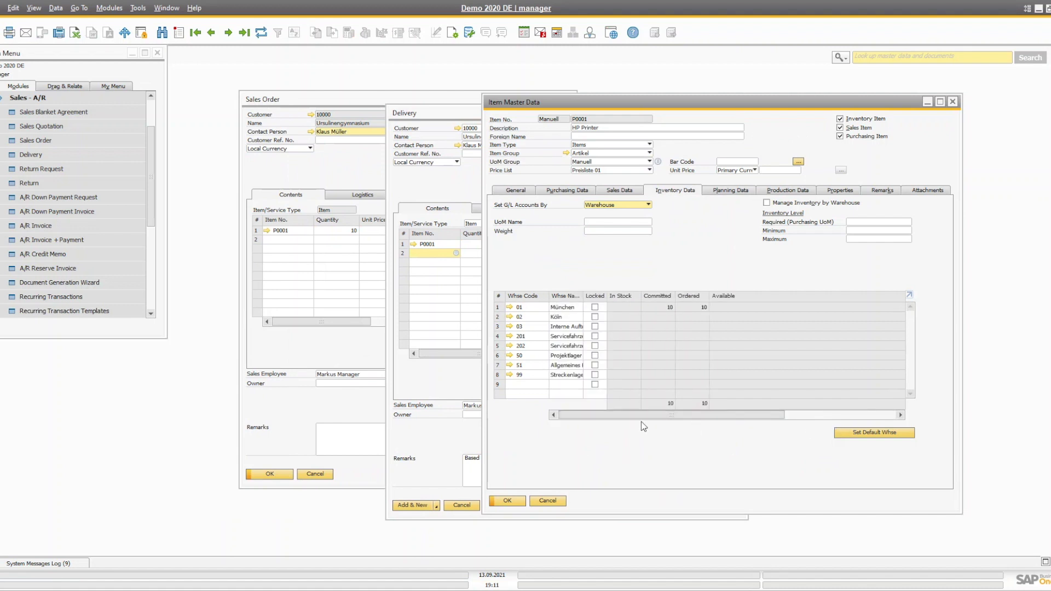
click(498, 307)
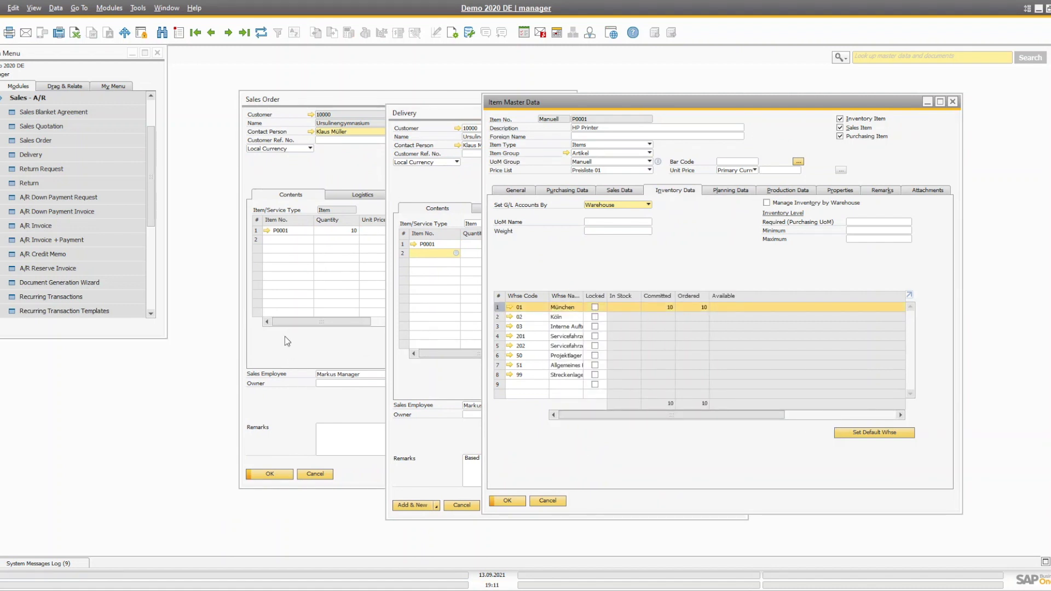
click(448, 378)
click(416, 504)
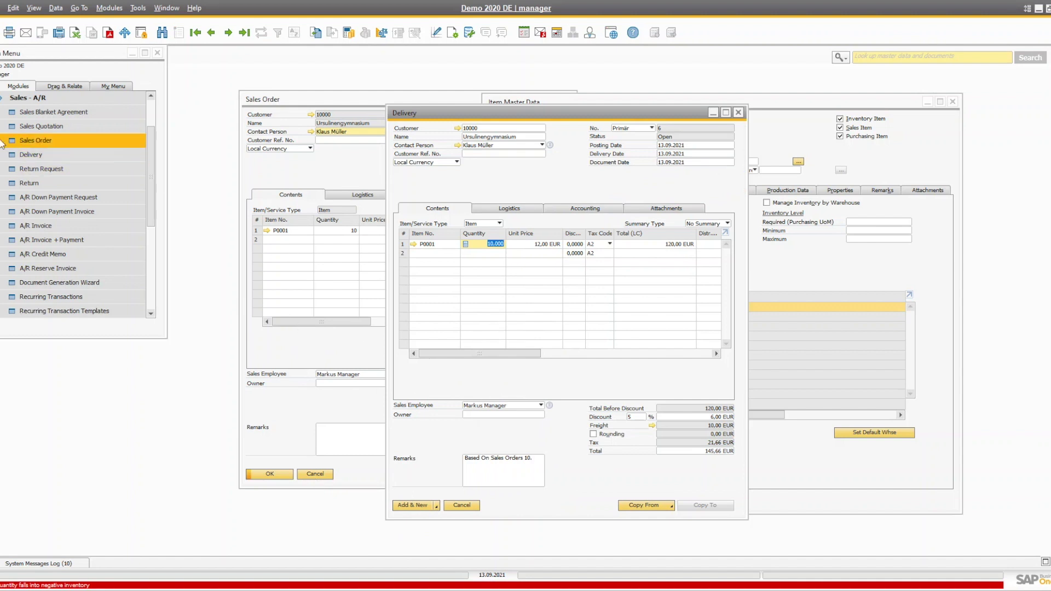
- Open a new goods receipt among the inventory transactions
click(31, 98)
click(33, 197)
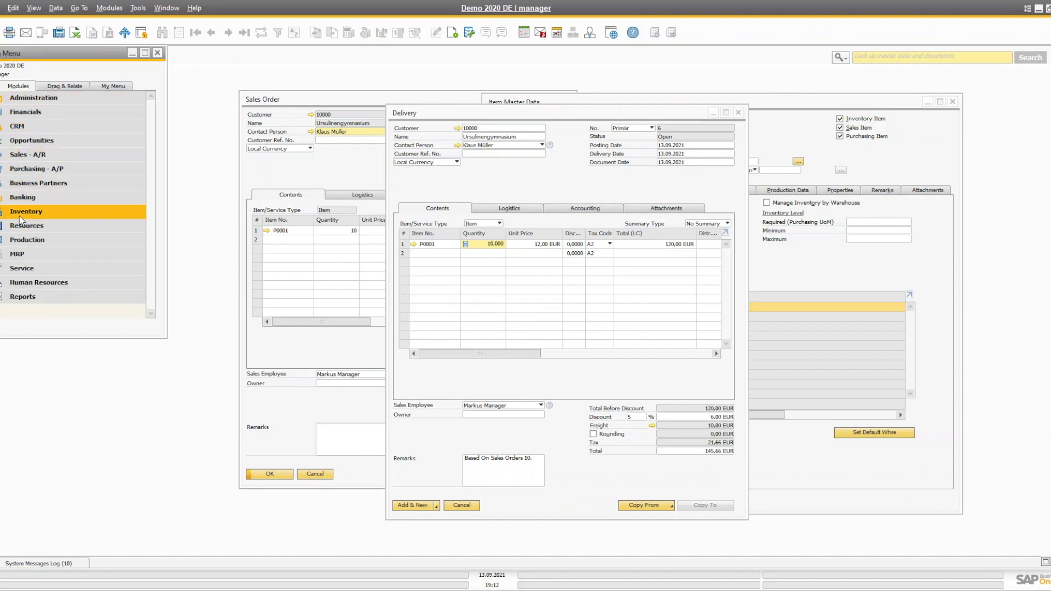
scroll(46, 225, down, 2)
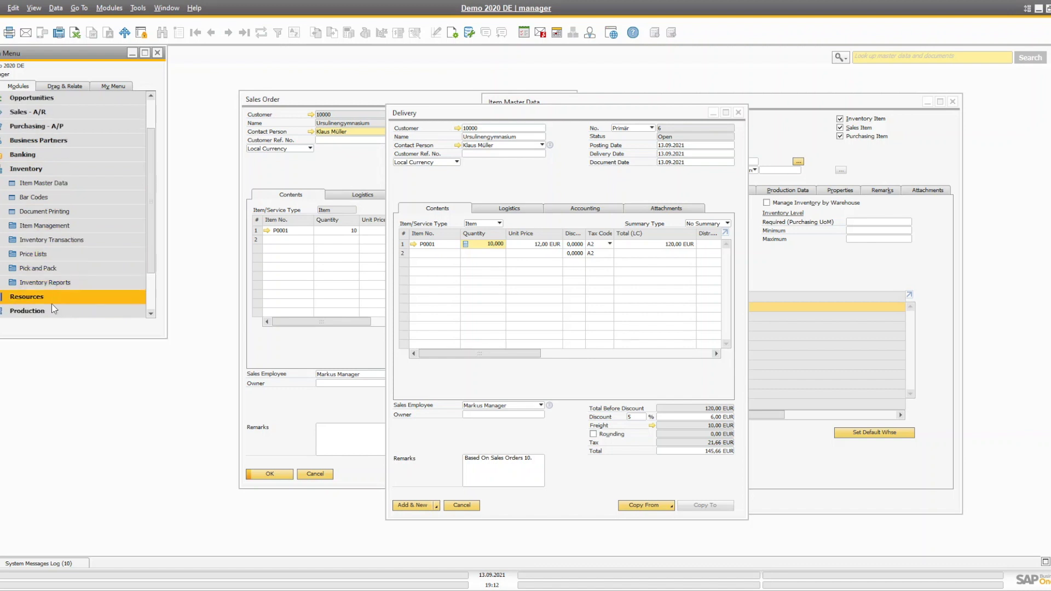
click(52, 240)
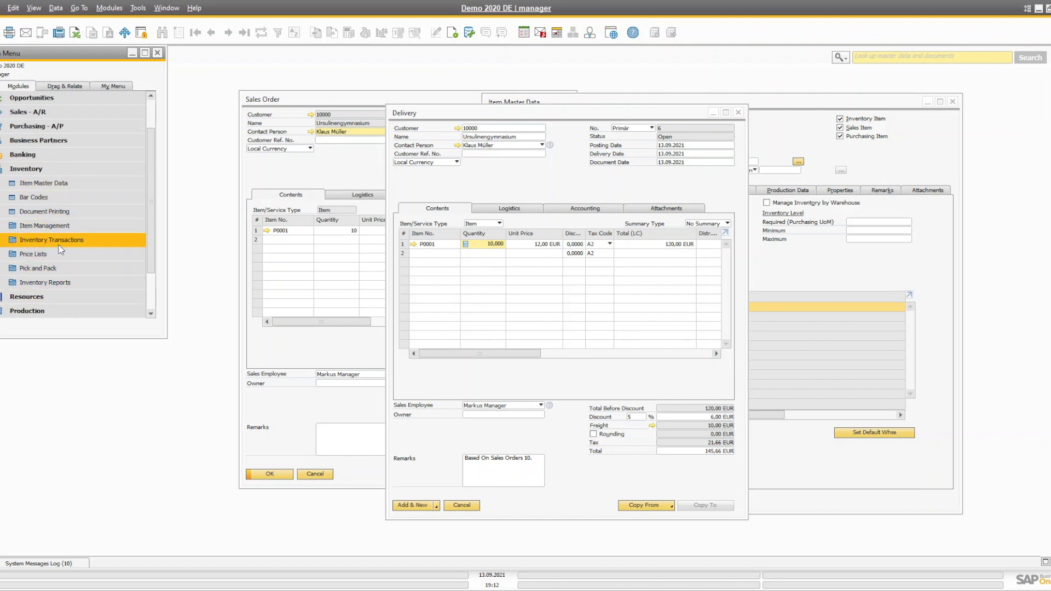
click(49, 183)
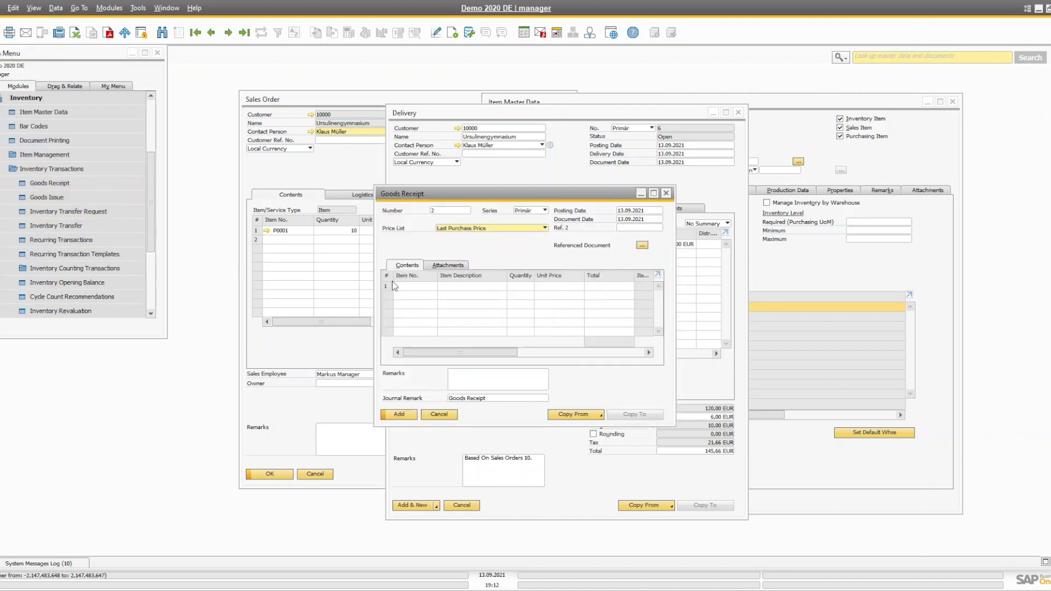
- Enter item P0001 with quantity 50 and unit price 14 in the goods receipt, add it, and close the form
click(418, 285)
text(p0001)
key(Tab)
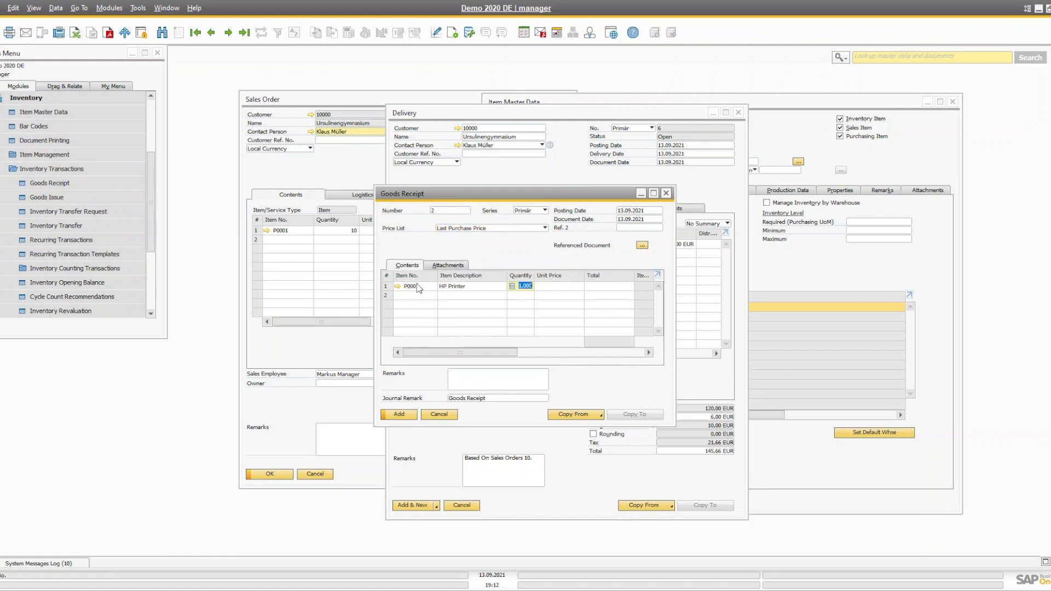
text(50)
key(Tab)
text(1)
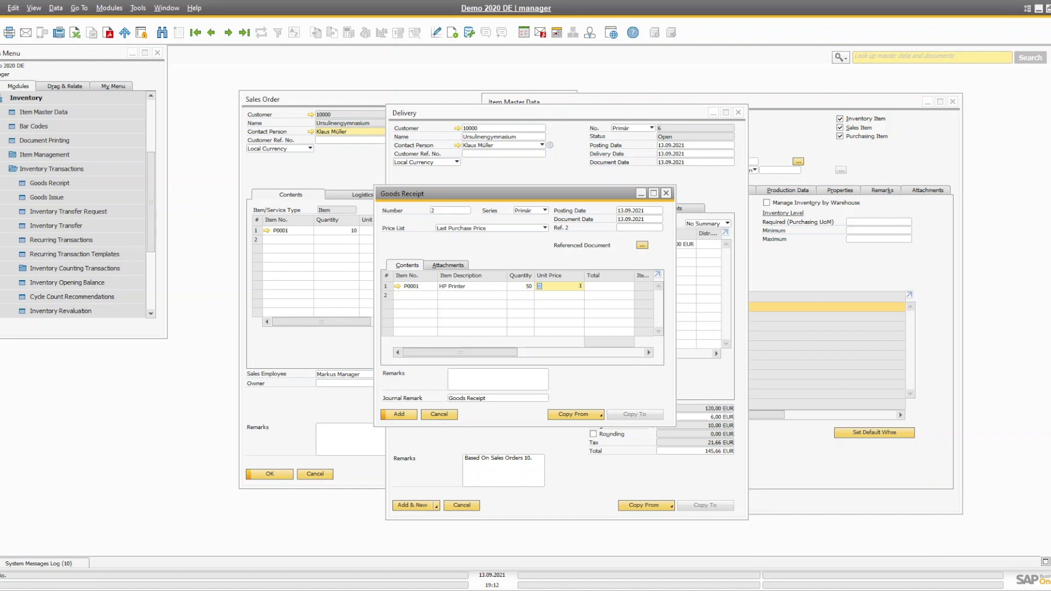
text(4)
key(Tab)
key(Return)
key(Return)
key(Escape)
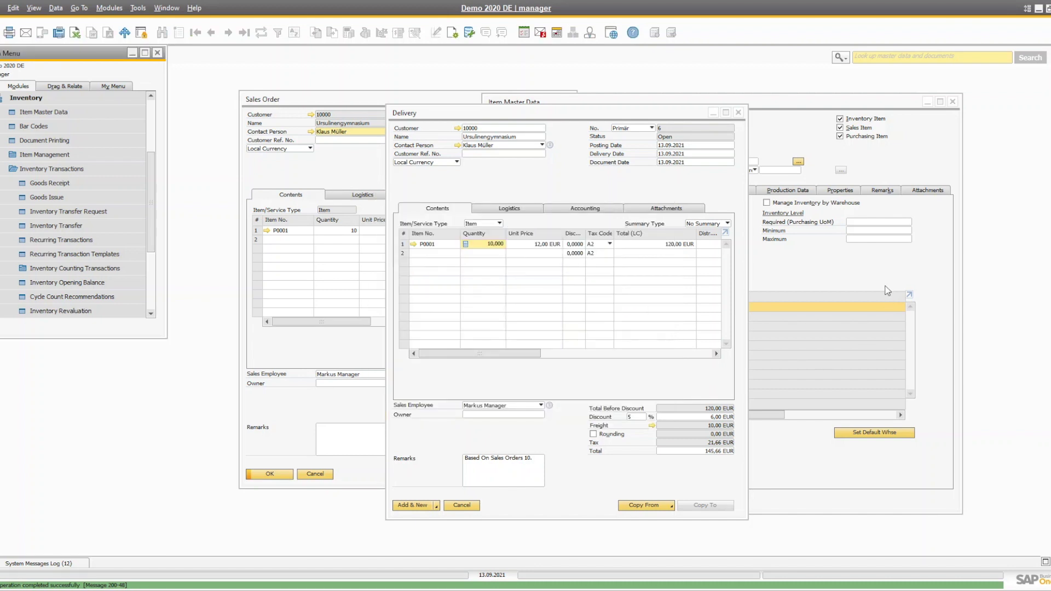
- Check item P0001's warehouse stock again from the delivery row
click(414, 244)
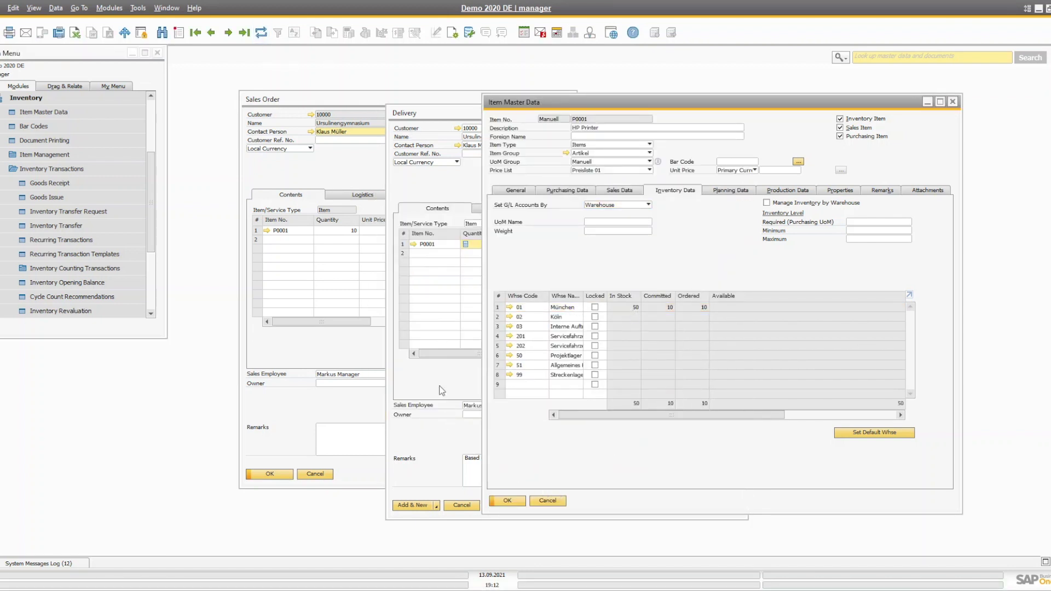
- Add the delivery for item P0001, accept that it cannot be changed, and display the last delivery record
click(414, 505)
click(414, 505)
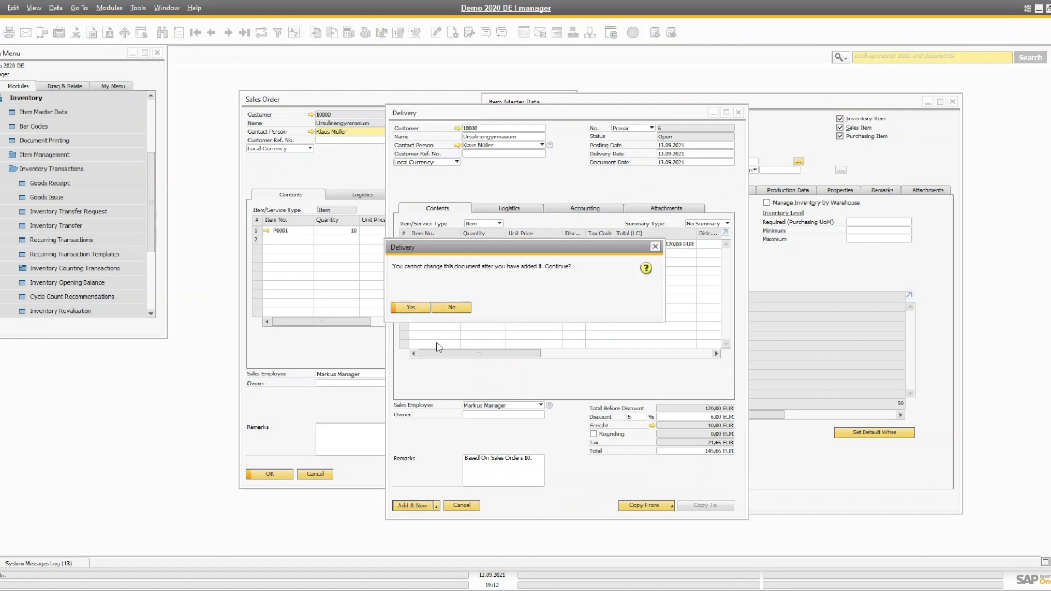
click(415, 307)
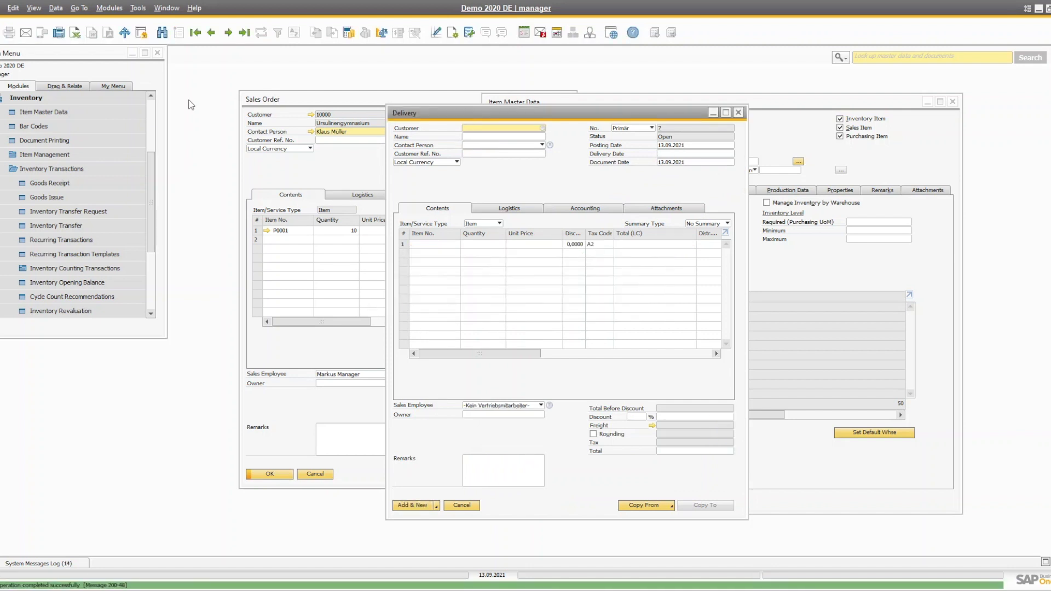
click(244, 33)
click(579, 355)
click(570, 354)
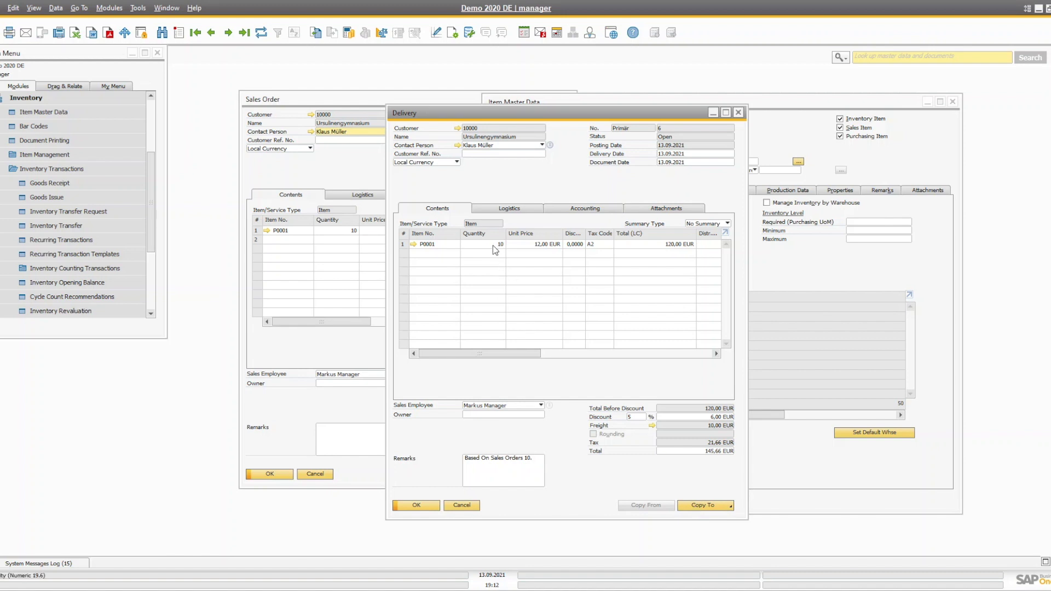
- Copy the delivery to a return and review the returned quantity and the remarks
click(706, 507)
click(698, 525)
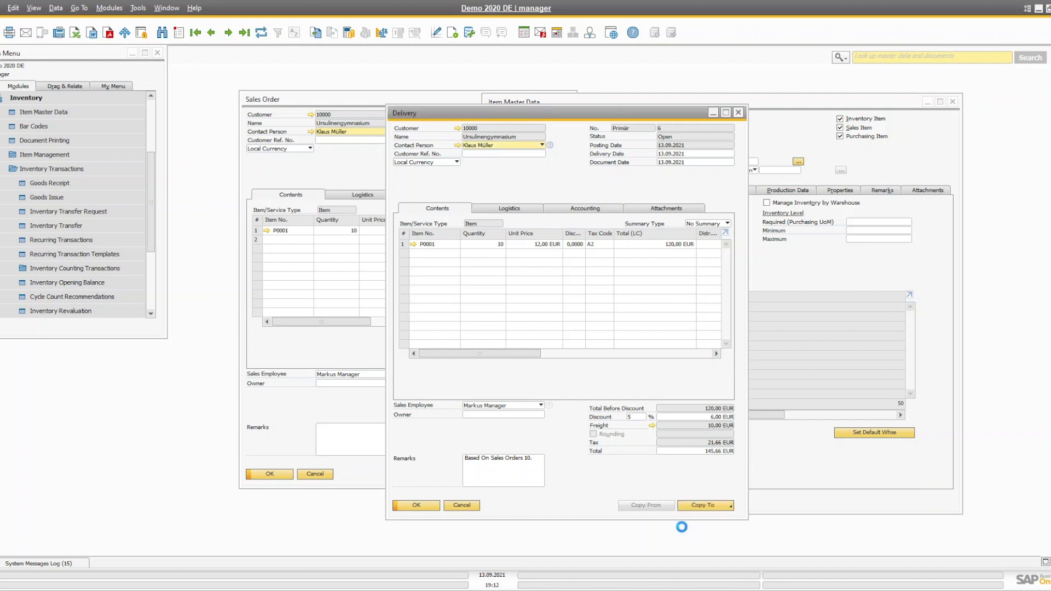
click(373, 241)
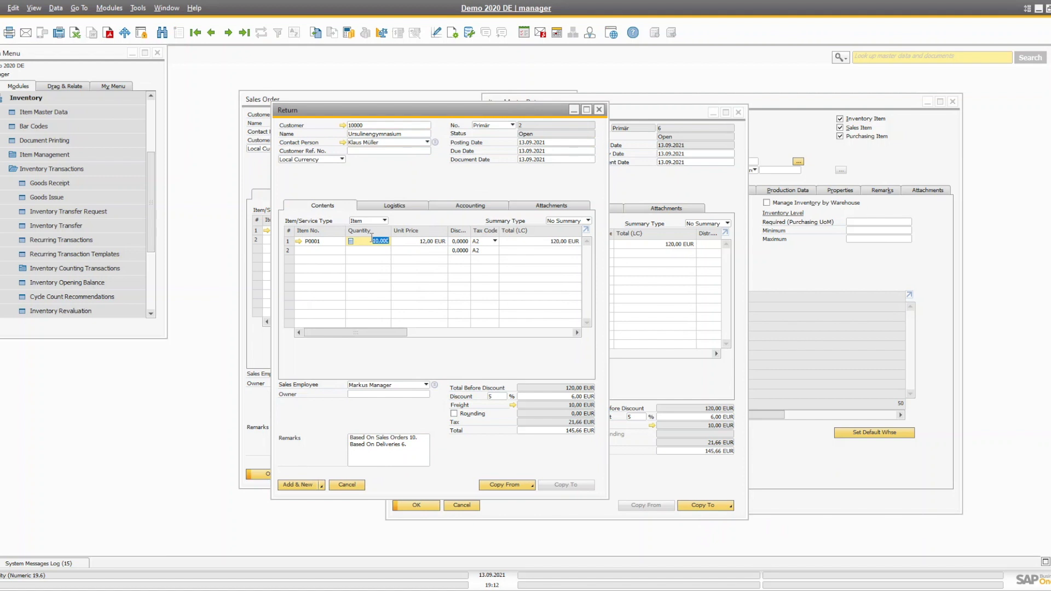
click(388, 447)
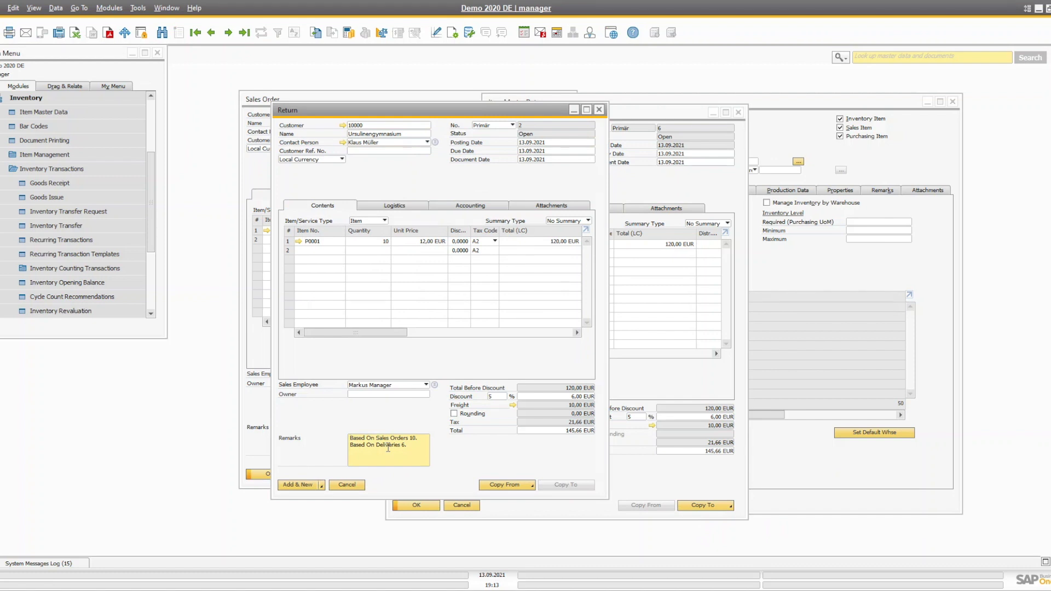
- Refresh item P0001's master data to check its warehouse stock before the return is added, and go back to the return
click(801, 259)
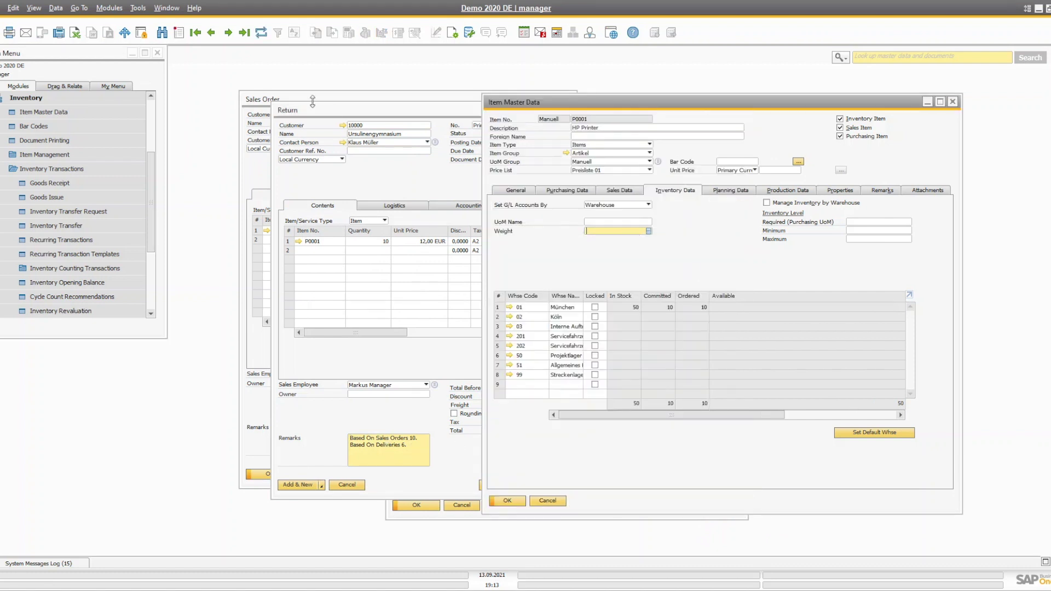
click(261, 33)
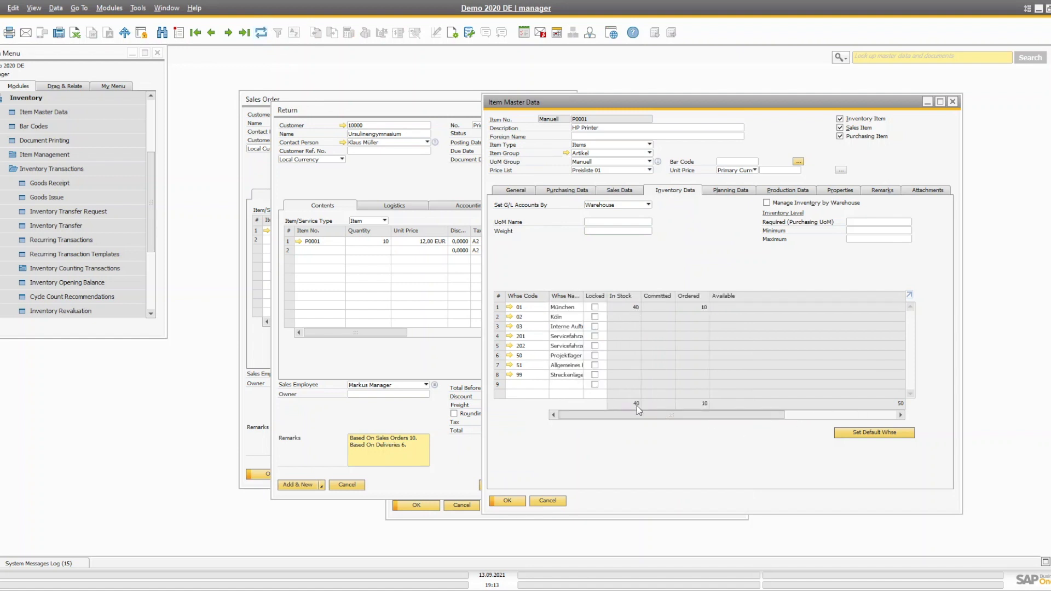
click(399, 346)
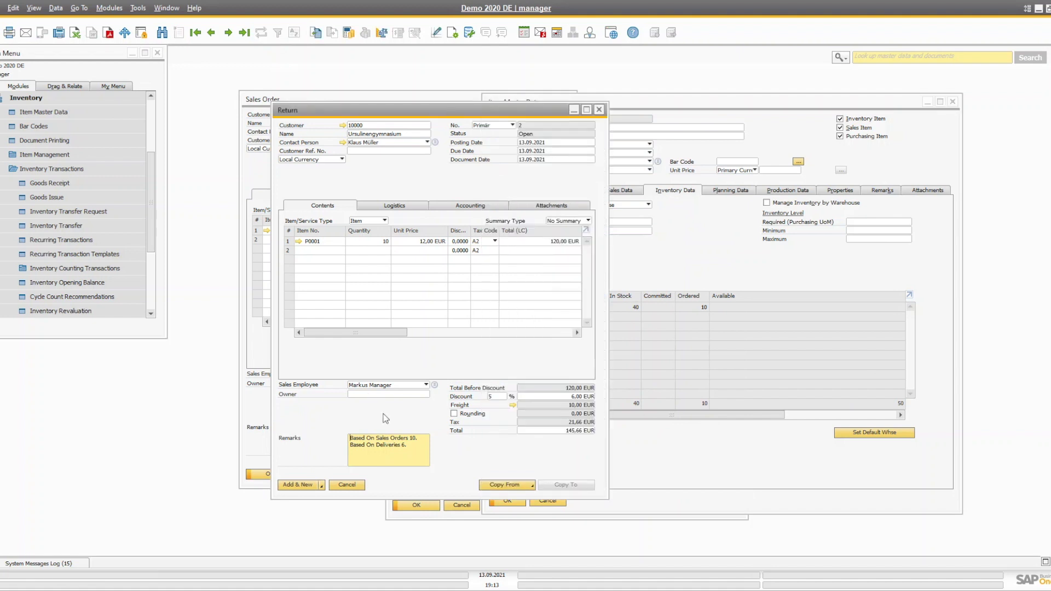
- Add the return based on the delivery, confirm it, and display the last return record
click(301, 485)
click(411, 307)
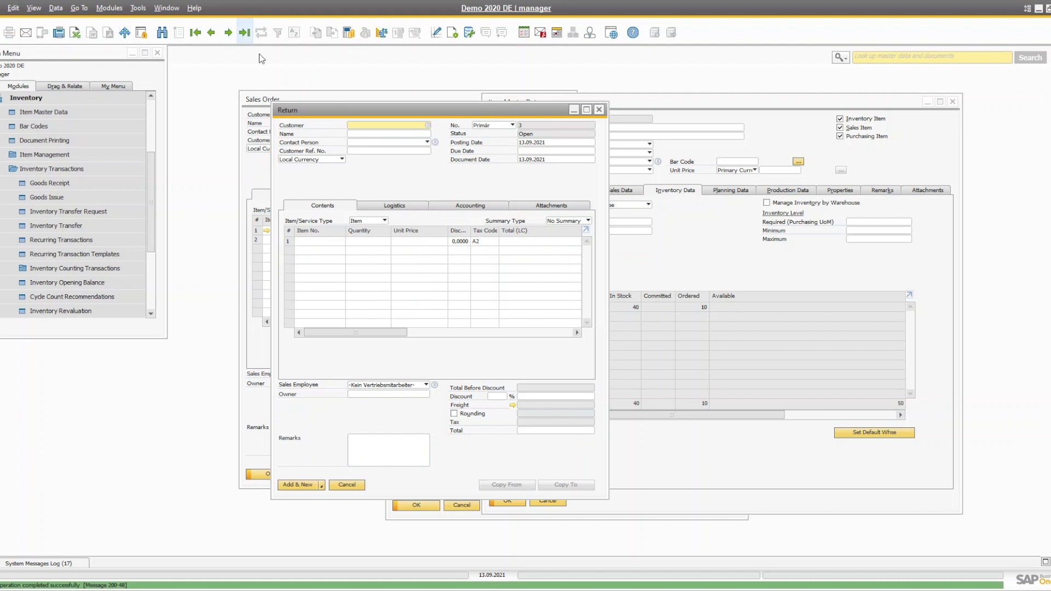
click(245, 32)
- Refresh item P0001's inventory data to check the warehouse stock after the return, and bring the return back to the front
click(667, 278)
click(261, 32)
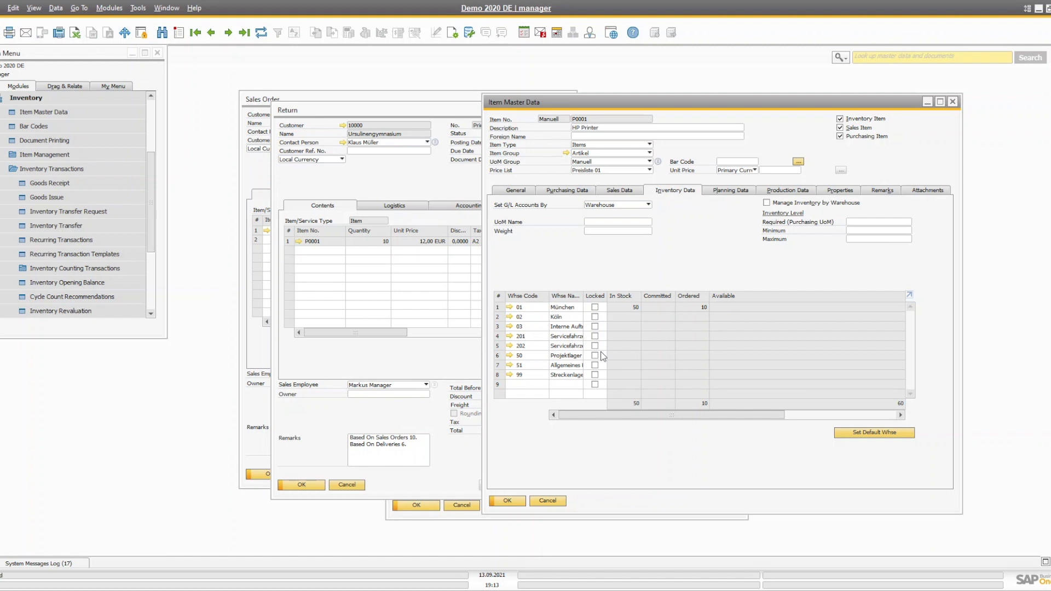
click(447, 360)
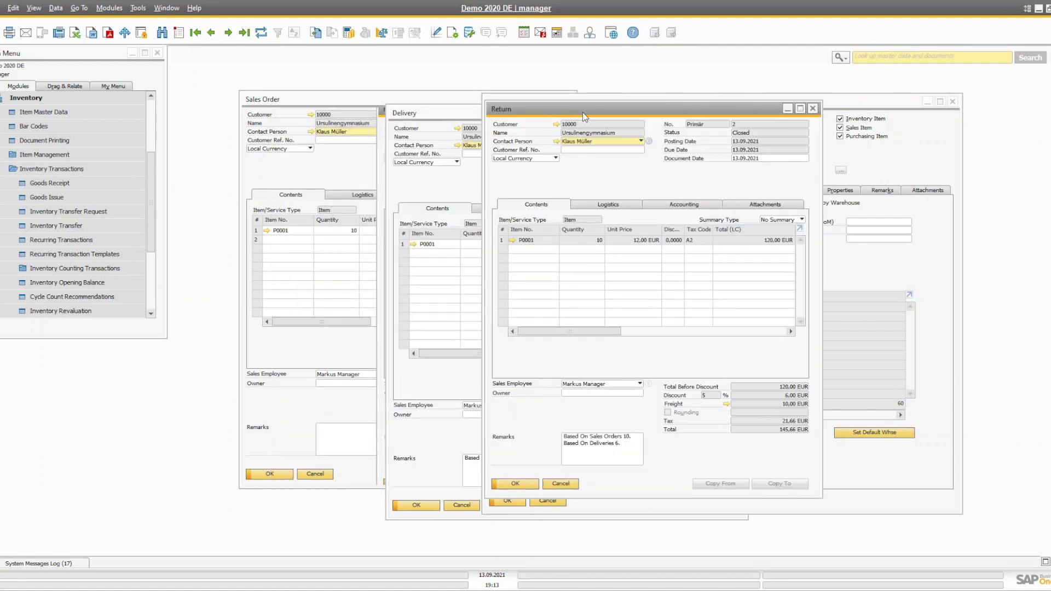
- Place the return beside the delivery, compare the two documents, and view the actions available for the delivery row
drag(367, 115, 620, 116)
click(440, 186)
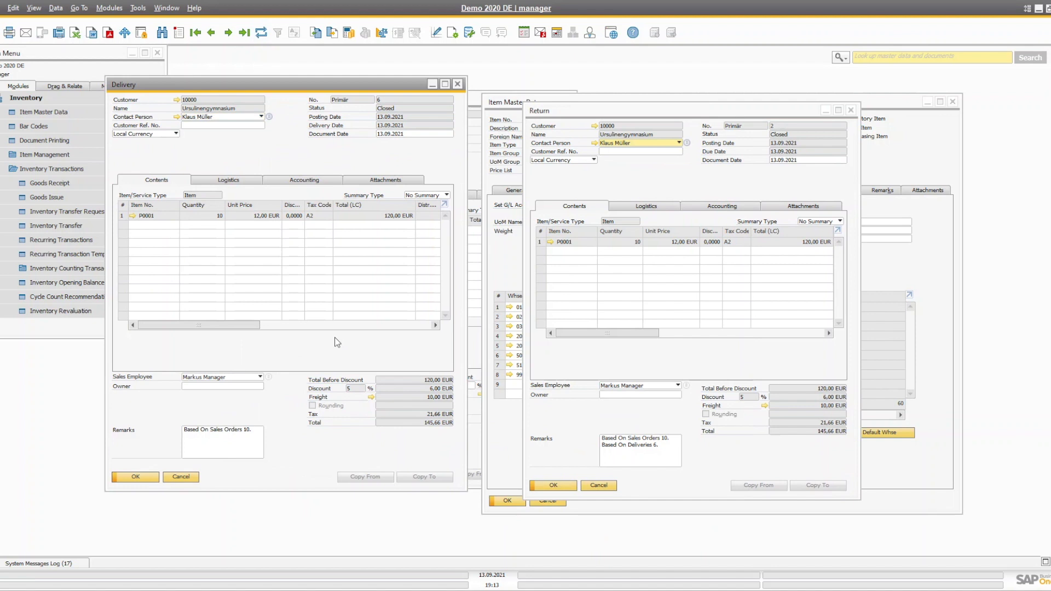
right_click(274, 360)
key(Escape)
right_click(124, 219)
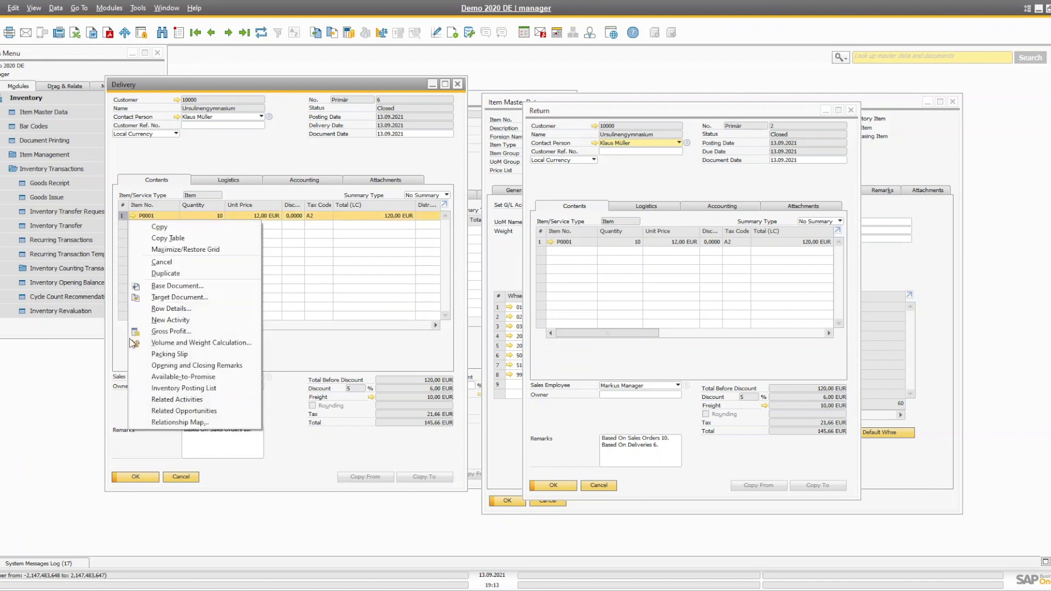
click(315, 380)
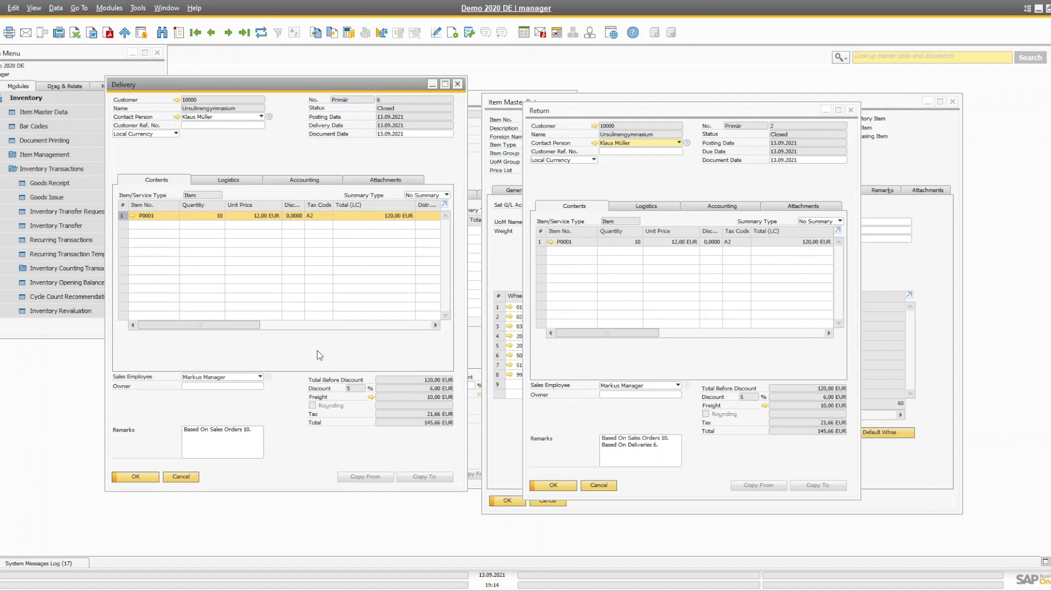
- Duplicate the closed delivery and create a reference between the original and the duplicate
right_click(235, 148)
click(264, 166)
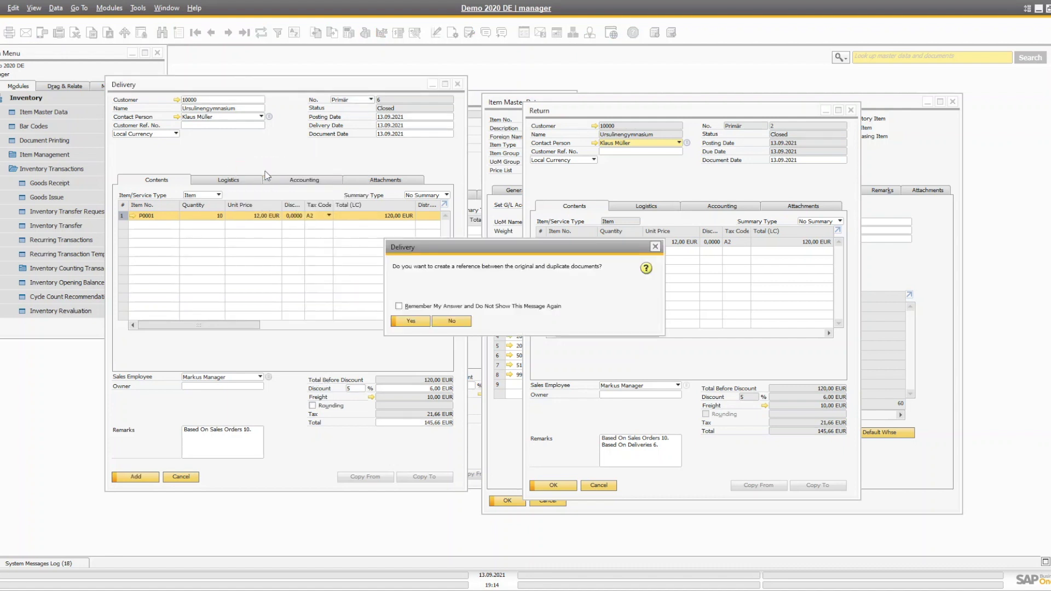
click(399, 323)
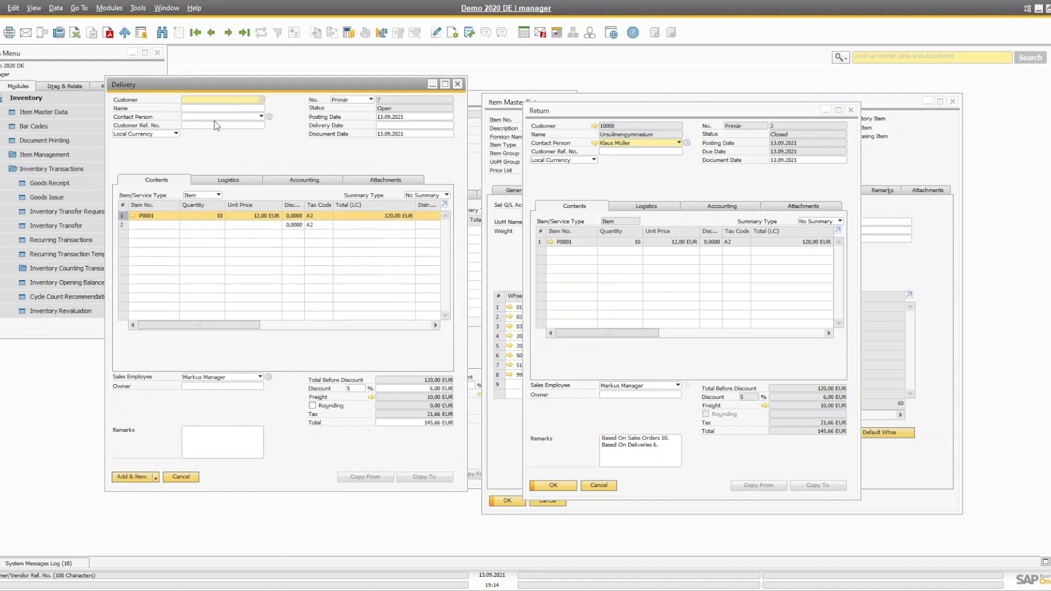
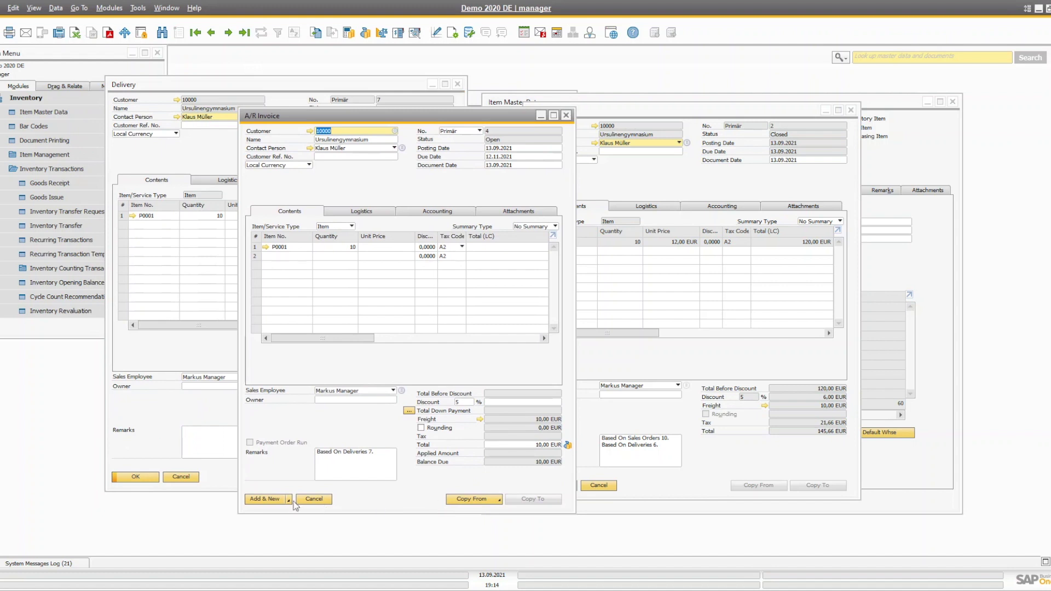
- Add the A/R invoice based on delivery 7, confirm it, and display the last invoice record
click(264, 502)
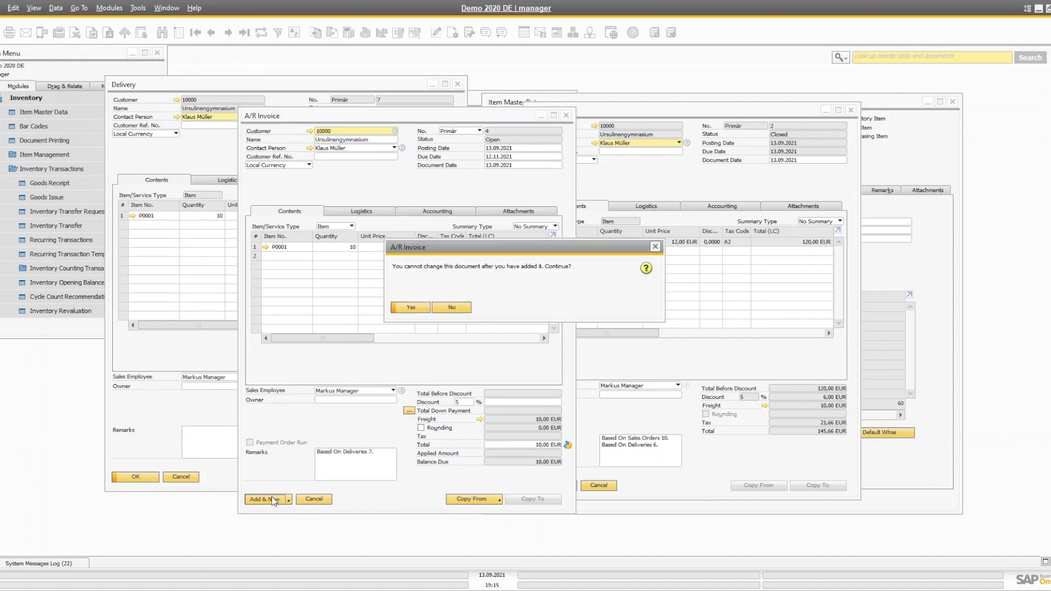
click(408, 307)
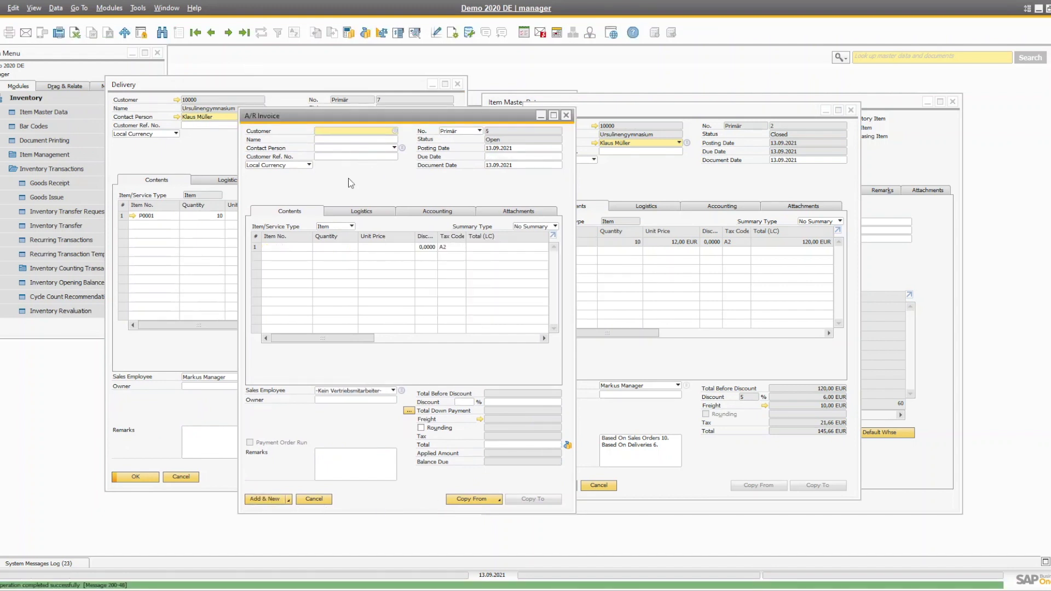
click(244, 33)
- Open the A/R invoice's journal entry, move it aside, and examine its postings
right_click(372, 192)
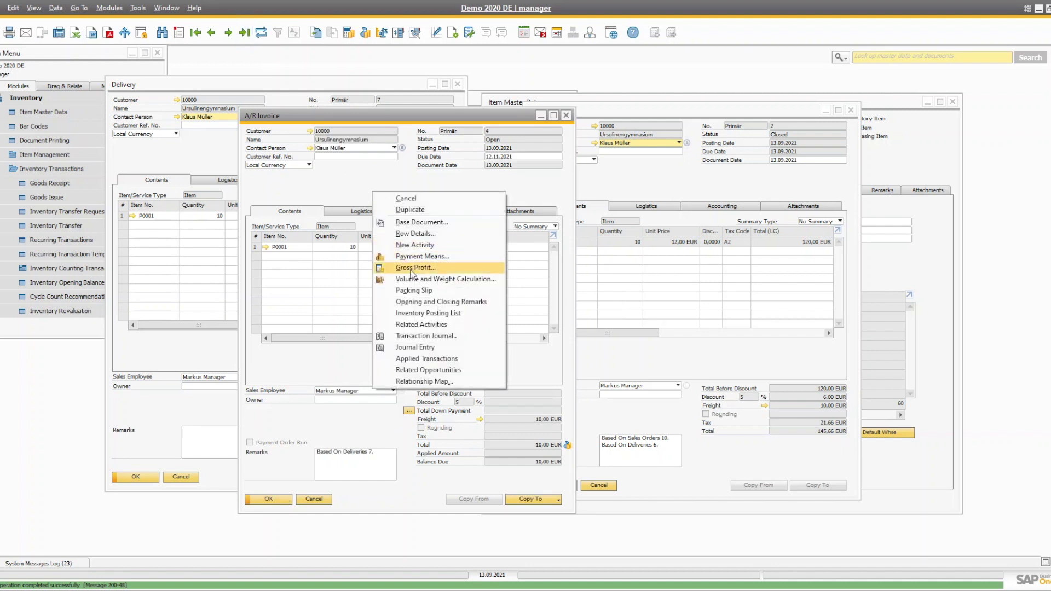
click(429, 347)
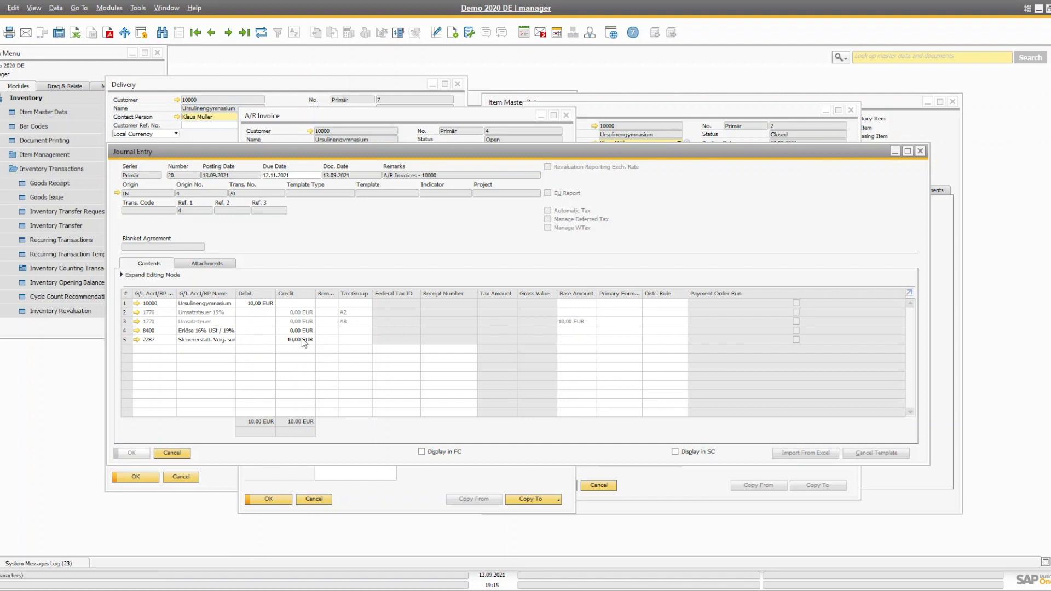
drag(398, 157, 610, 177)
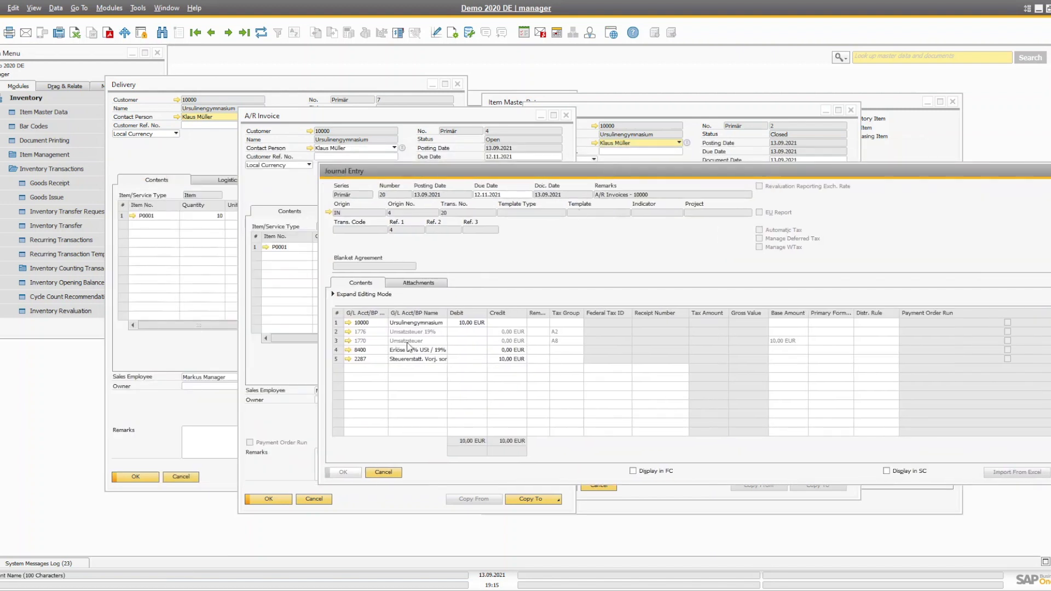
click(409, 347)
- Copy the A/R invoice to an A/R credit memo, add the credit memo, and confirm it
click(523, 499)
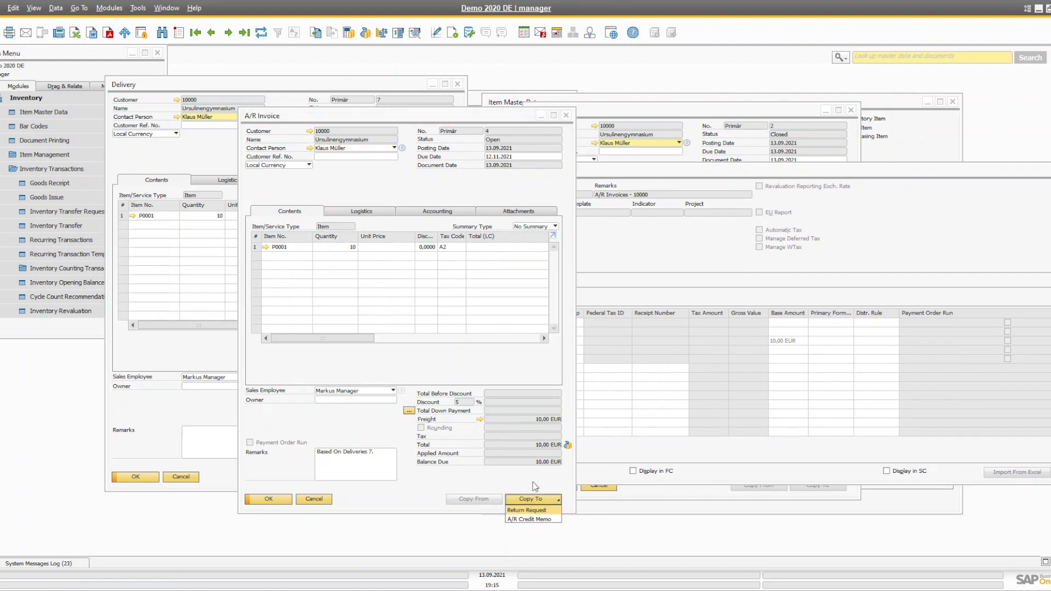
click(529, 519)
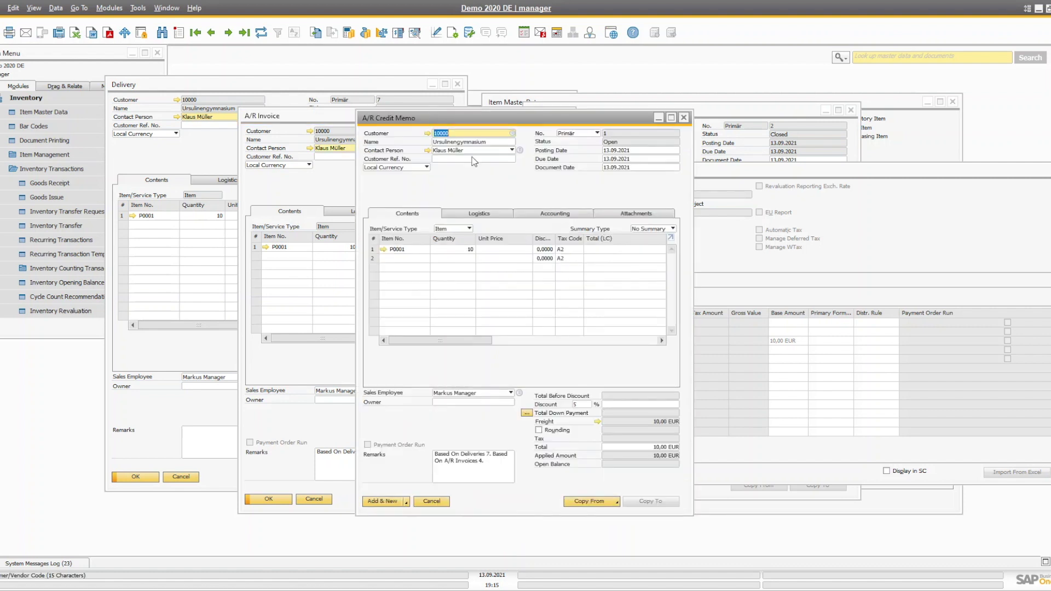
drag(447, 113, 270, 93)
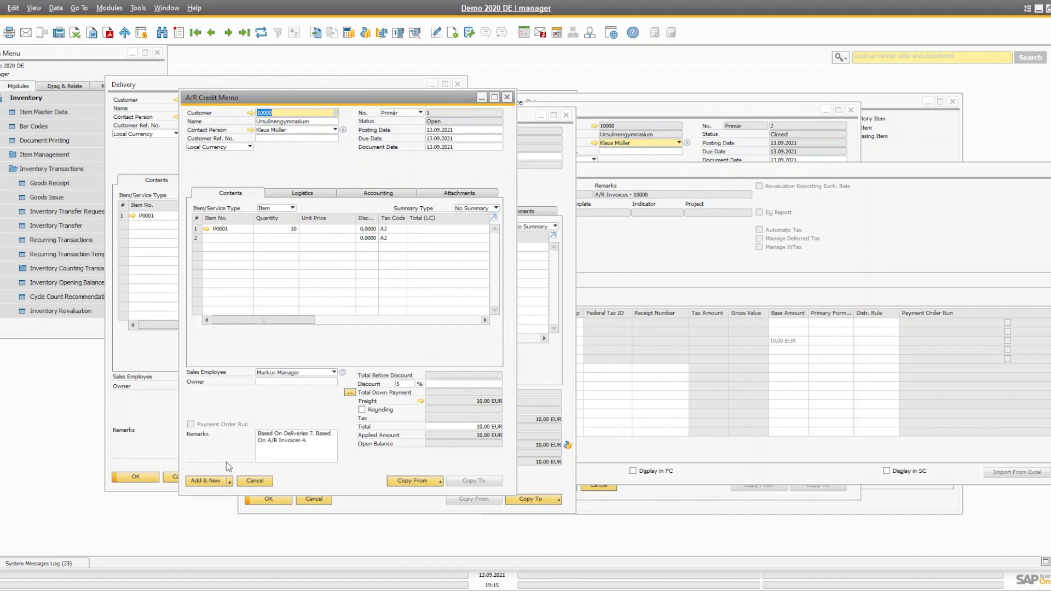
click(206, 481)
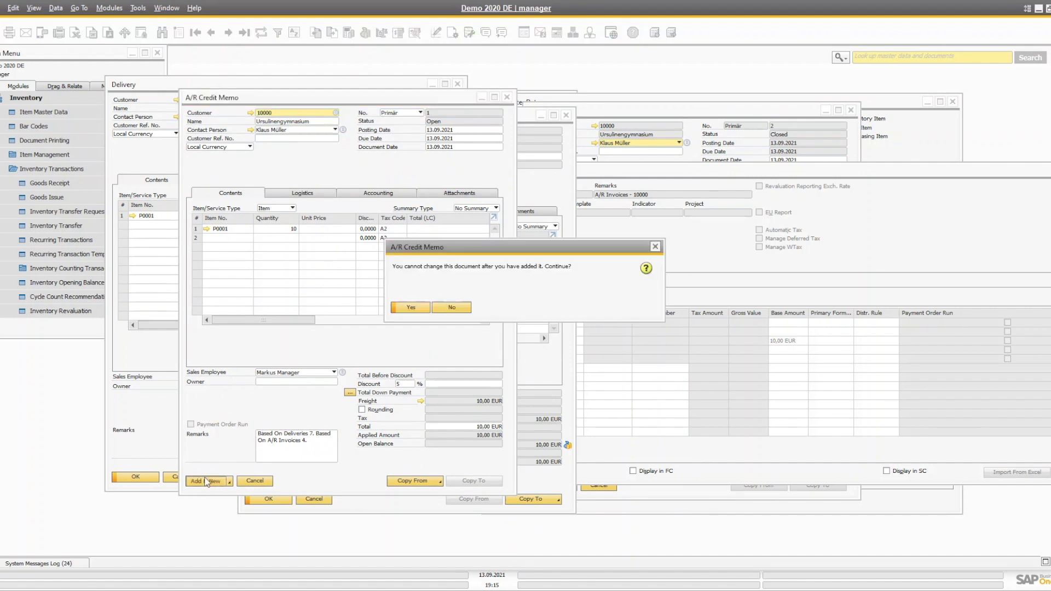
click(408, 307)
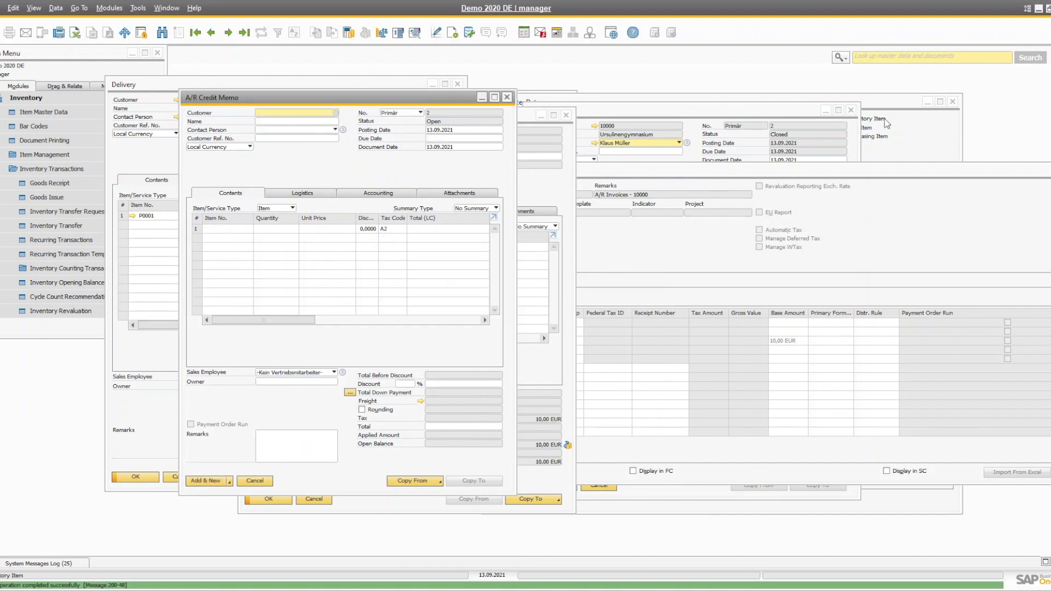
- Check item P0001's warehouse stock in its master data after adding the credit memo, and go back to the credit memo
click(905, 150)
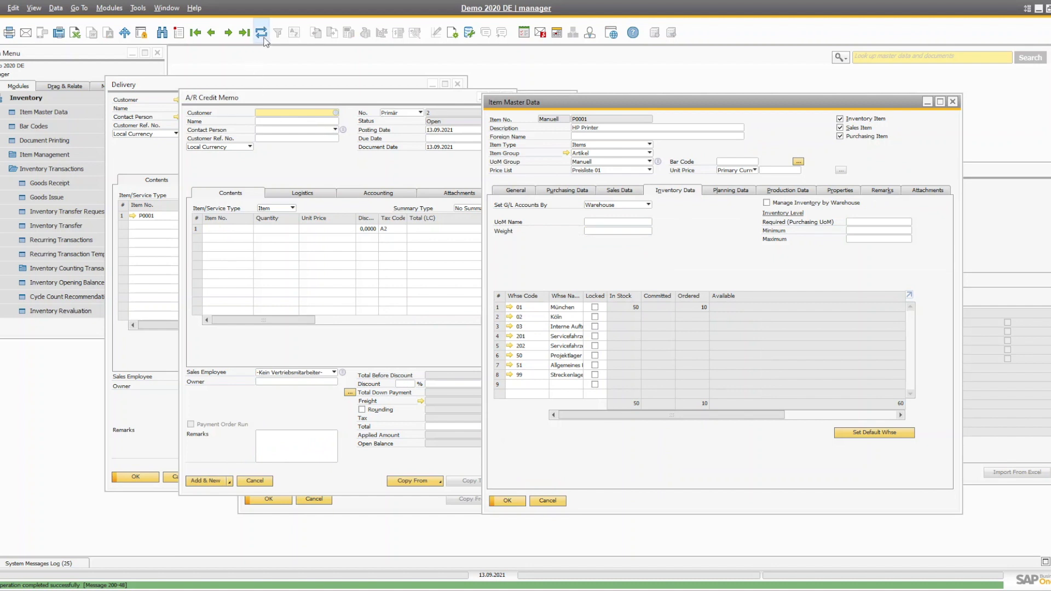
click(307, 358)
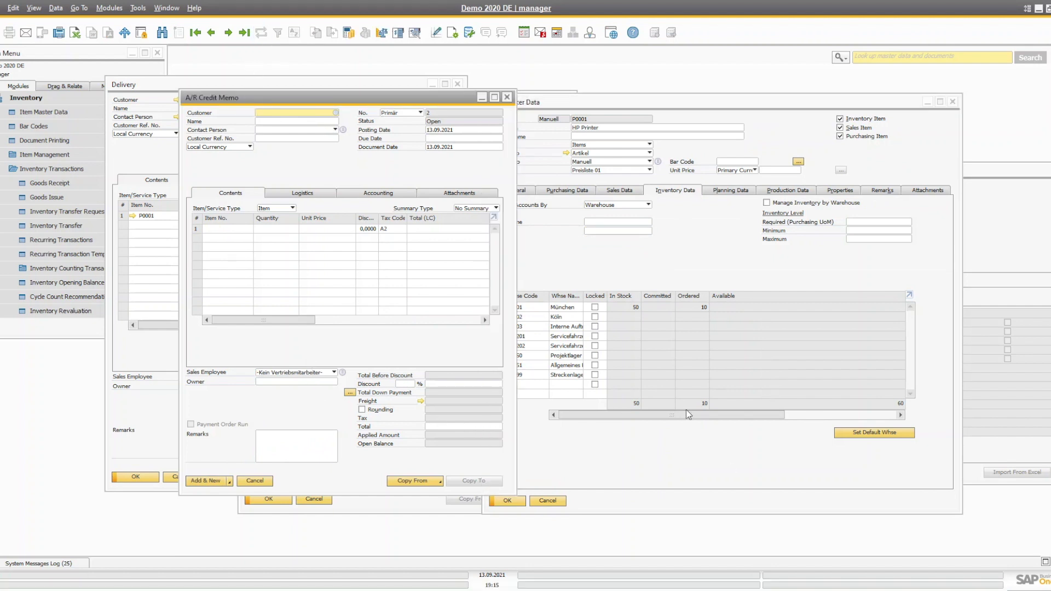
key(ctrl+j)
key(Escape)
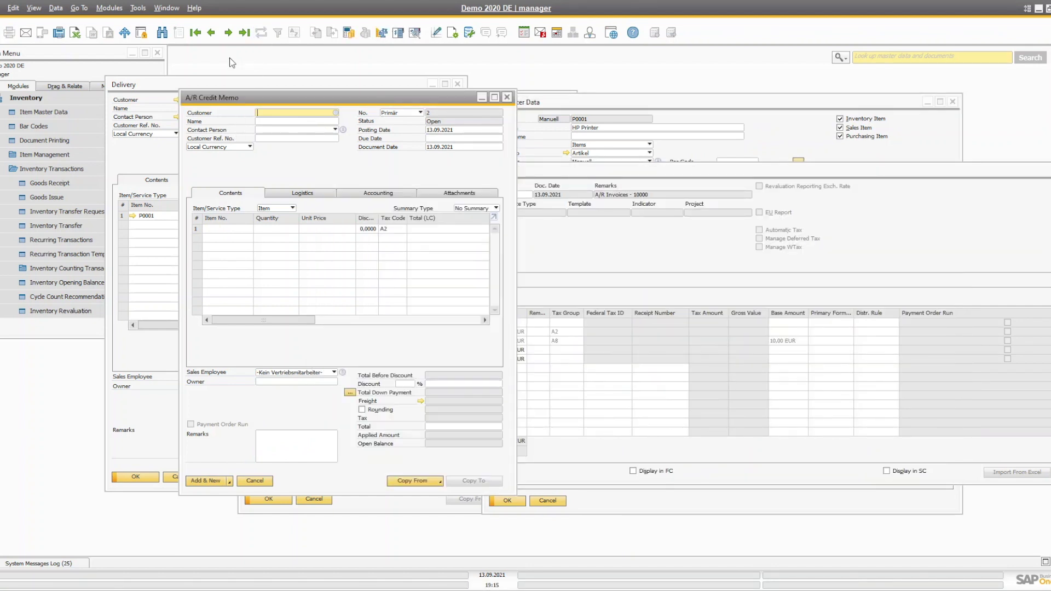
- Display the last A/R credit memo, open its journal entry, and compare the postings with the invoice's journal entry
click(245, 33)
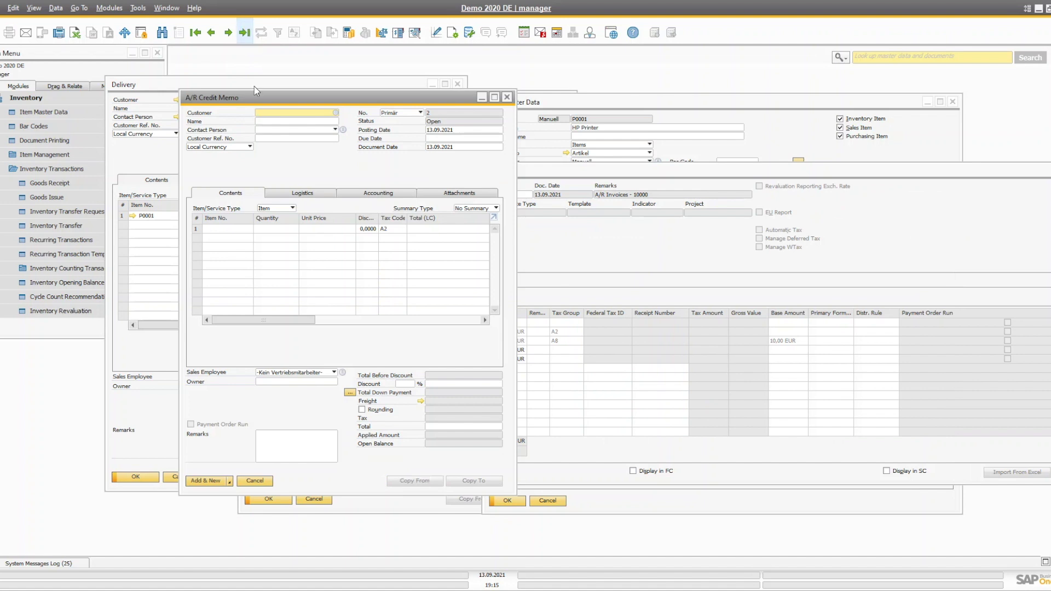
right_click(320, 168)
click(359, 298)
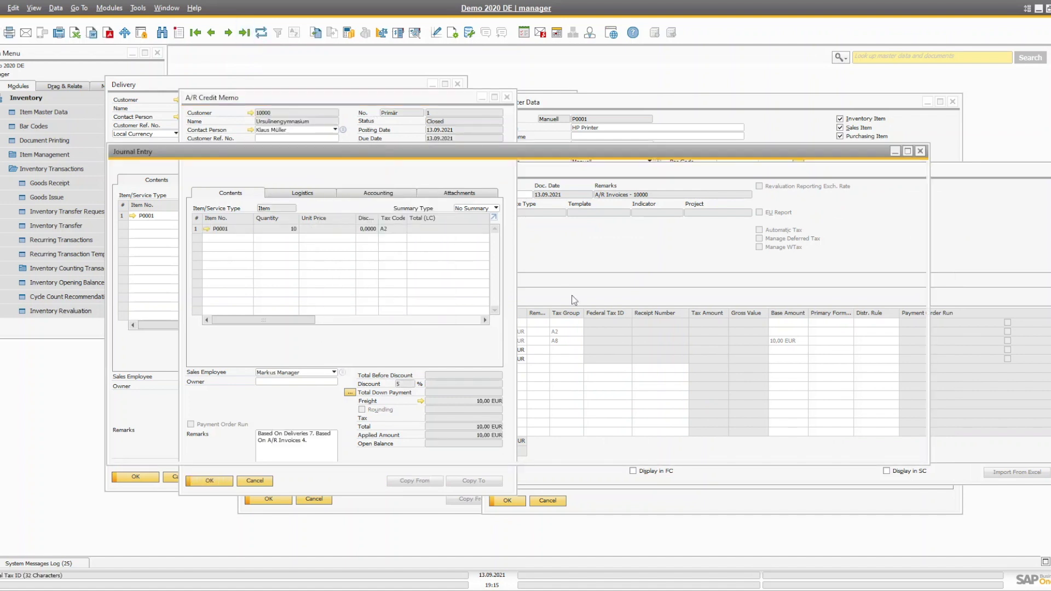
drag(559, 158, 512, 96)
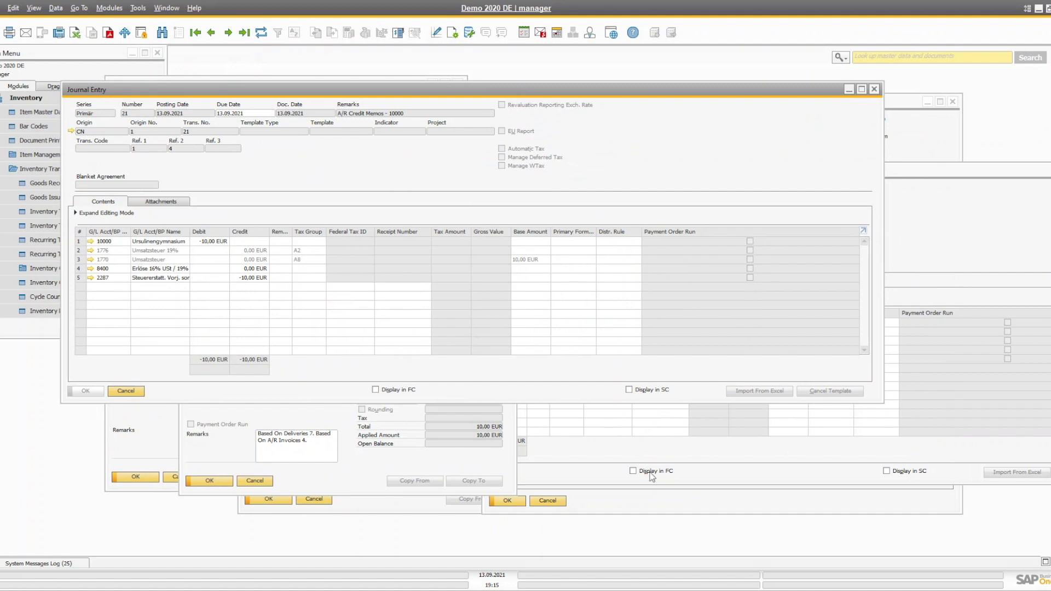
right_click(577, 477)
click(524, 459)
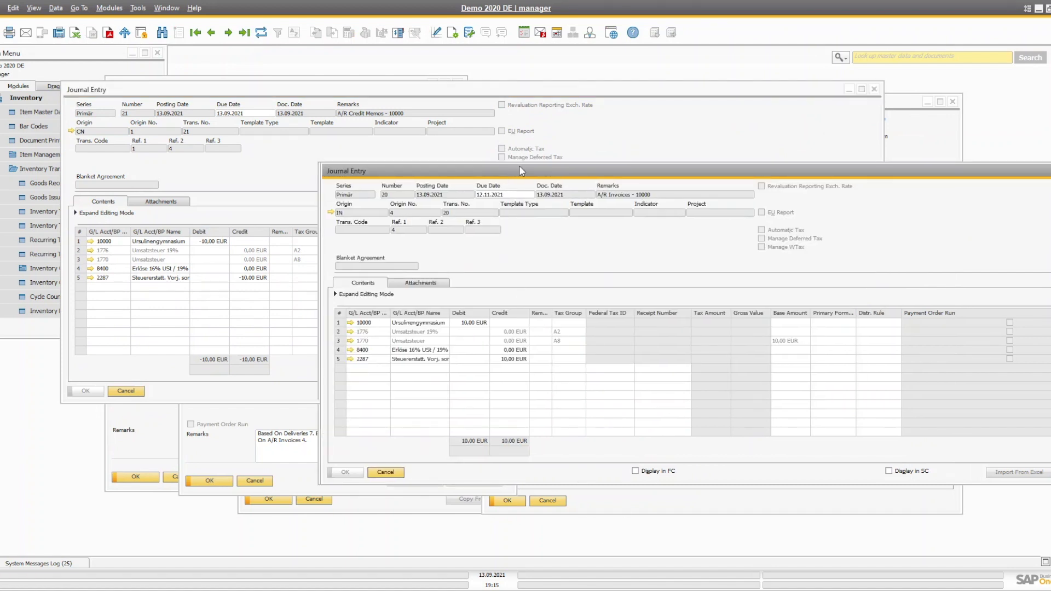
- Compare the postings of the A/R invoice's and credit memo's journal entries, and close both entries
drag(519, 168, 562, 152)
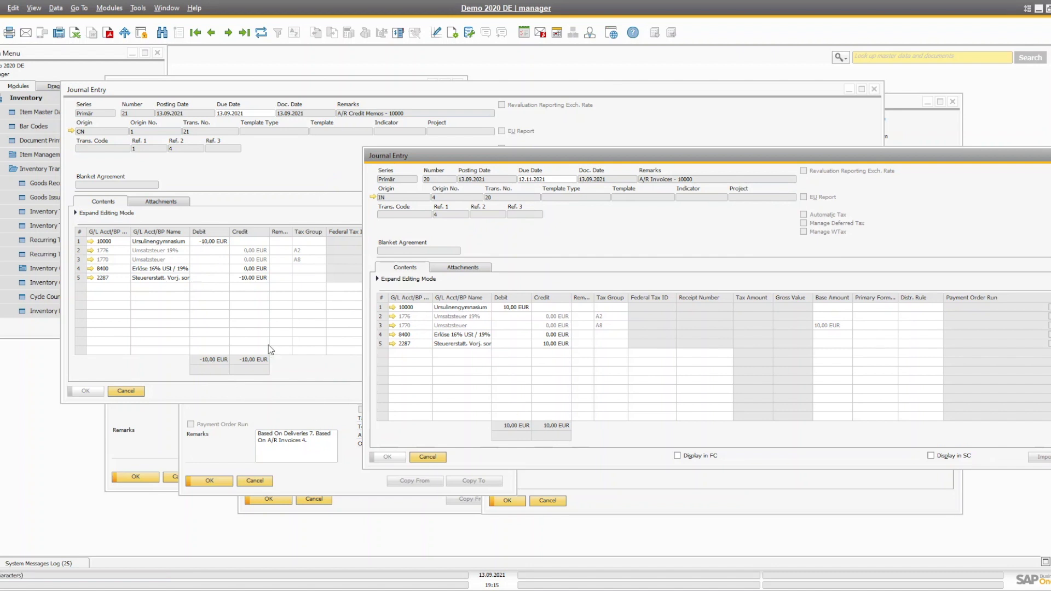
click(288, 205)
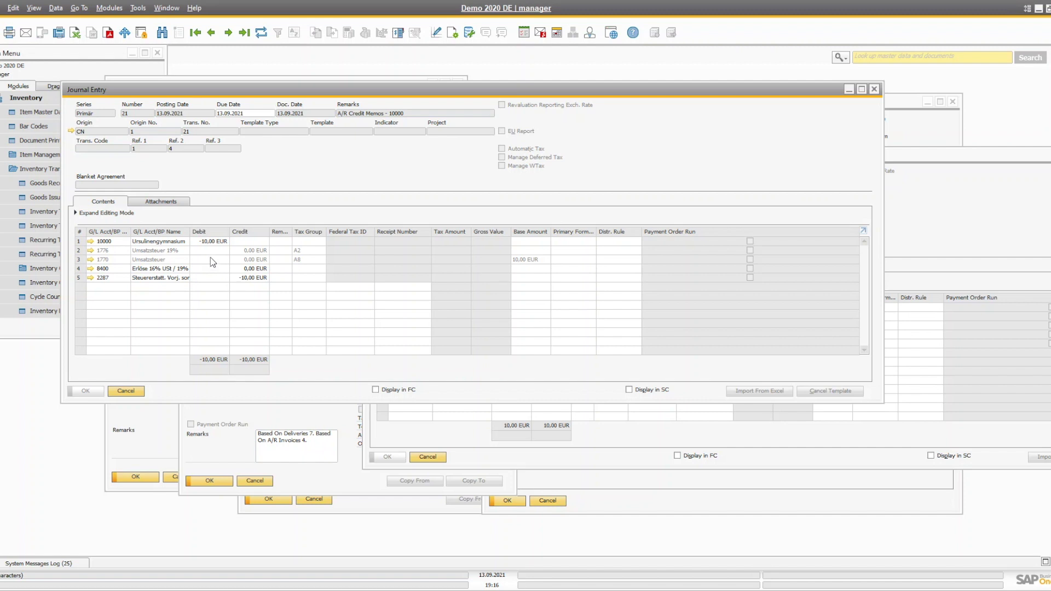
click(126, 391)
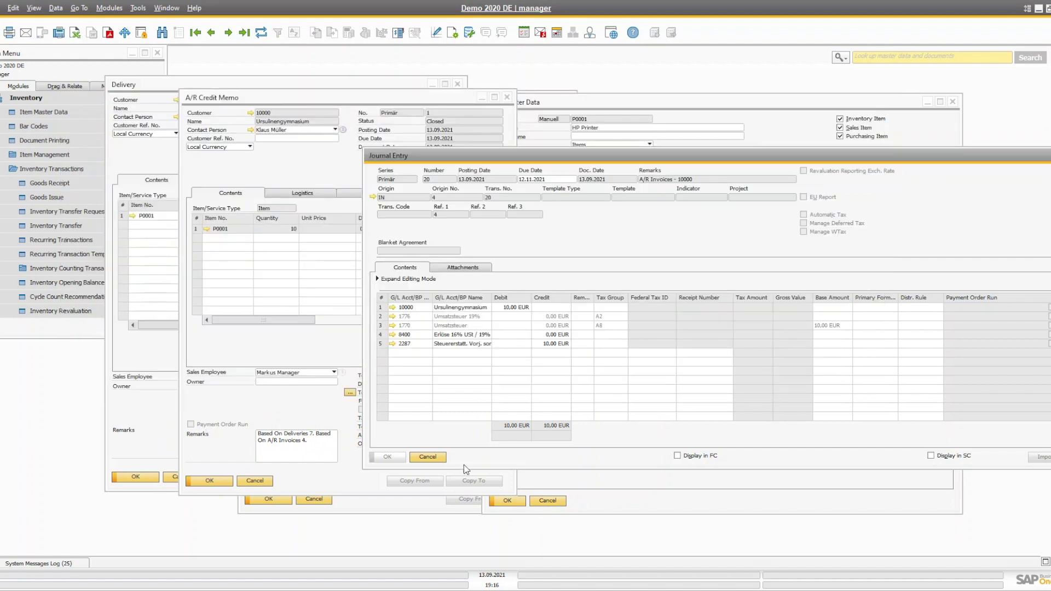
click(428, 457)
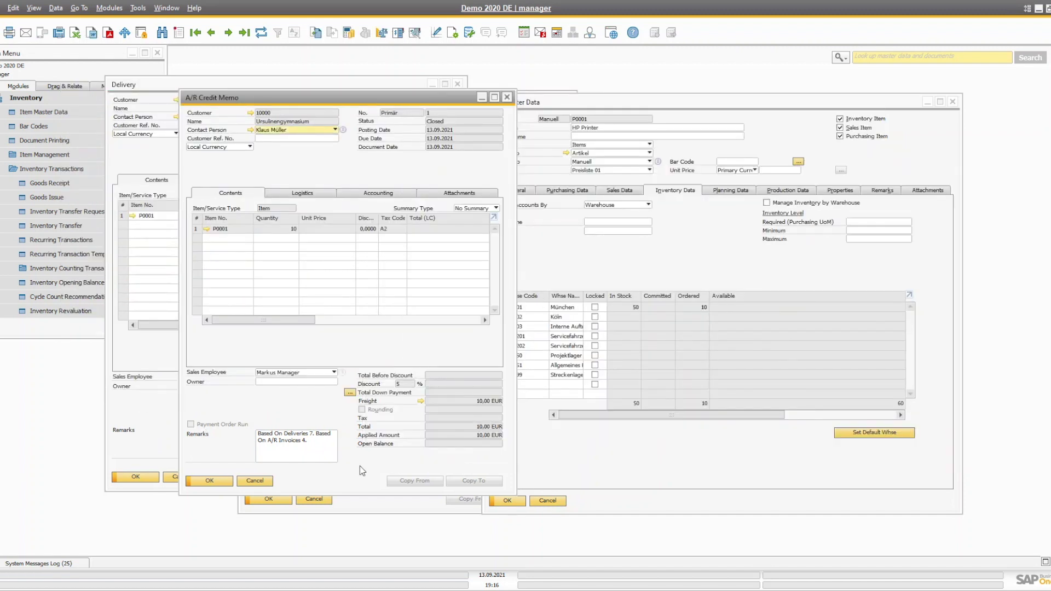
- Close the A/R credit memo and the A/R invoice to get back to the delivery
click(257, 482)
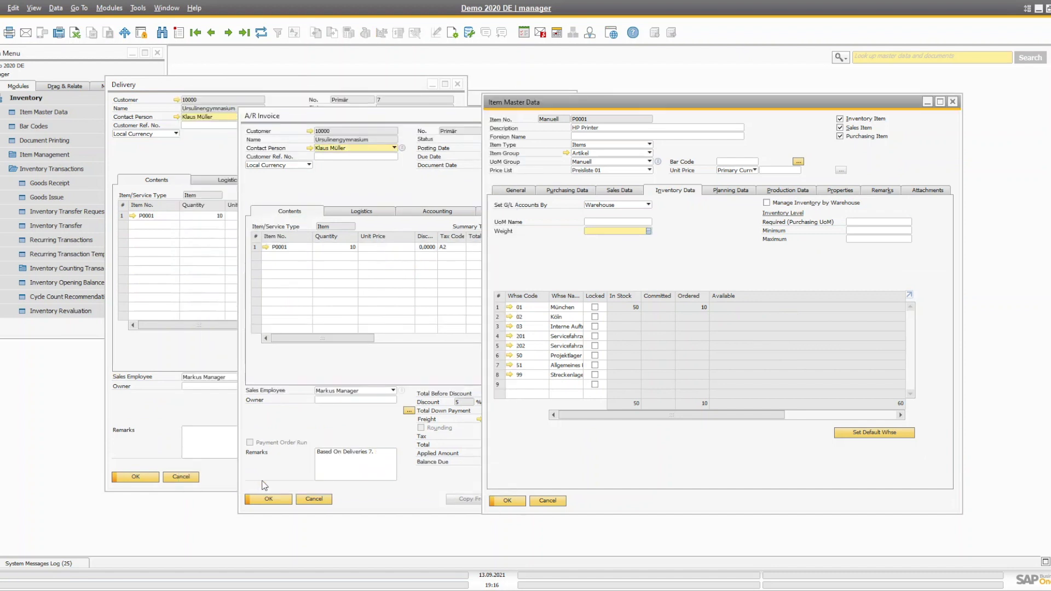
click(387, 508)
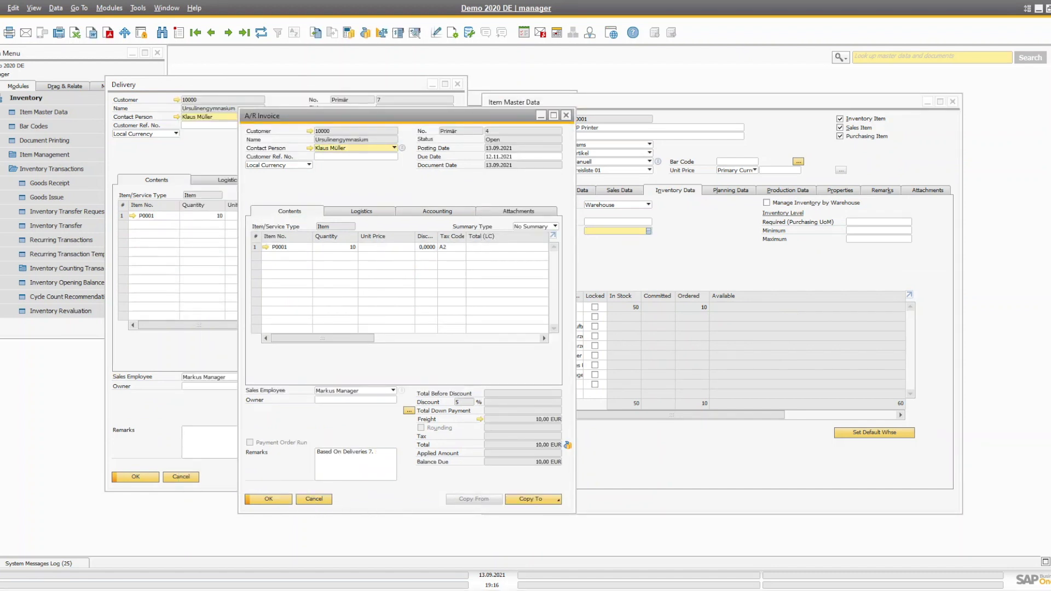
click(566, 115)
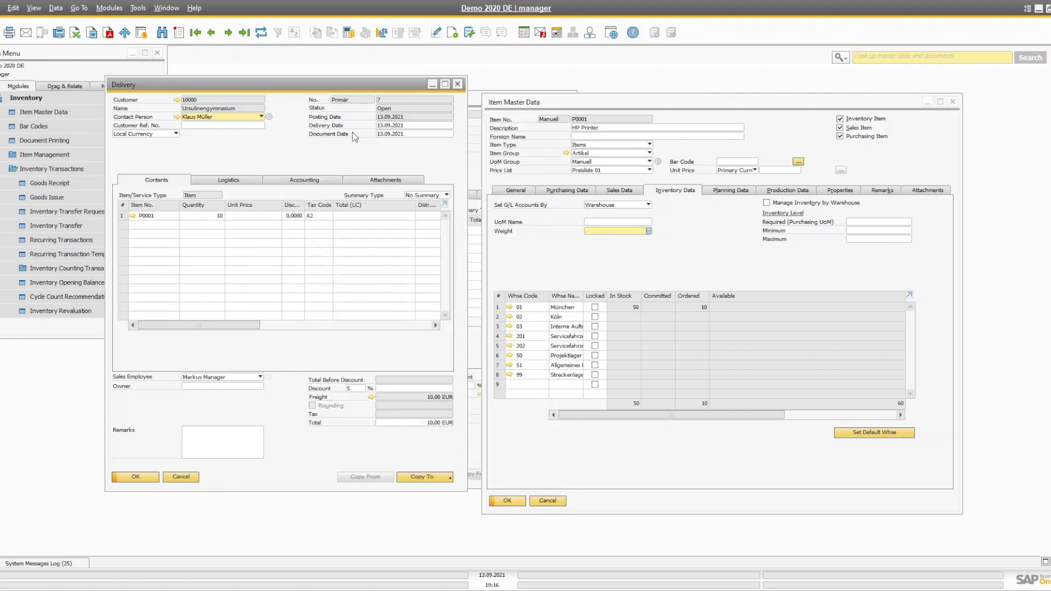
- Rearrange the item master data and the earlier return beside the delivery, and review the return document
drag(572, 108, 632, 102)
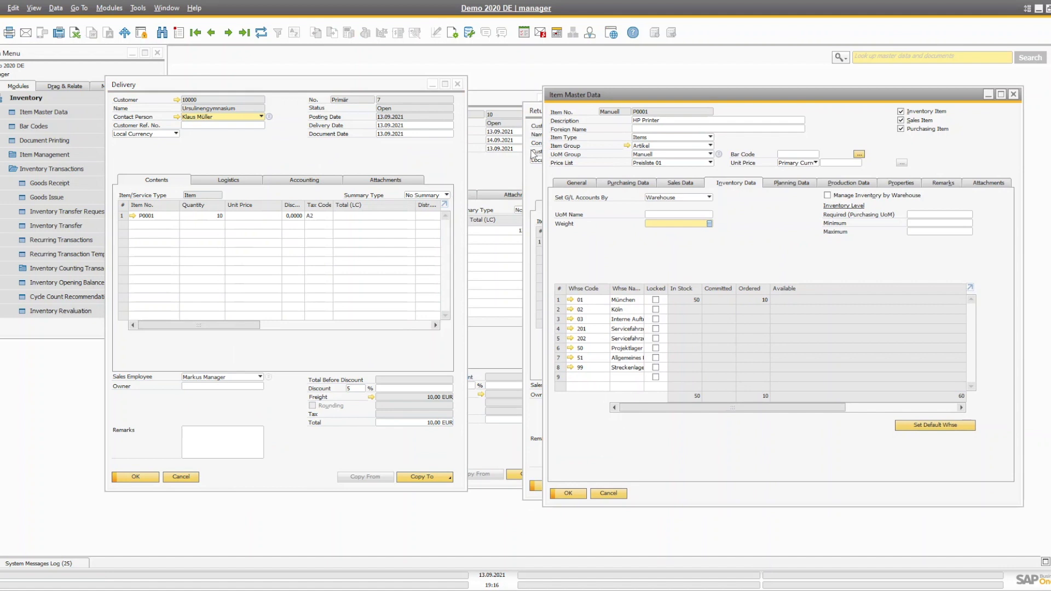
click(532, 169)
drag(530, 110, 362, 99)
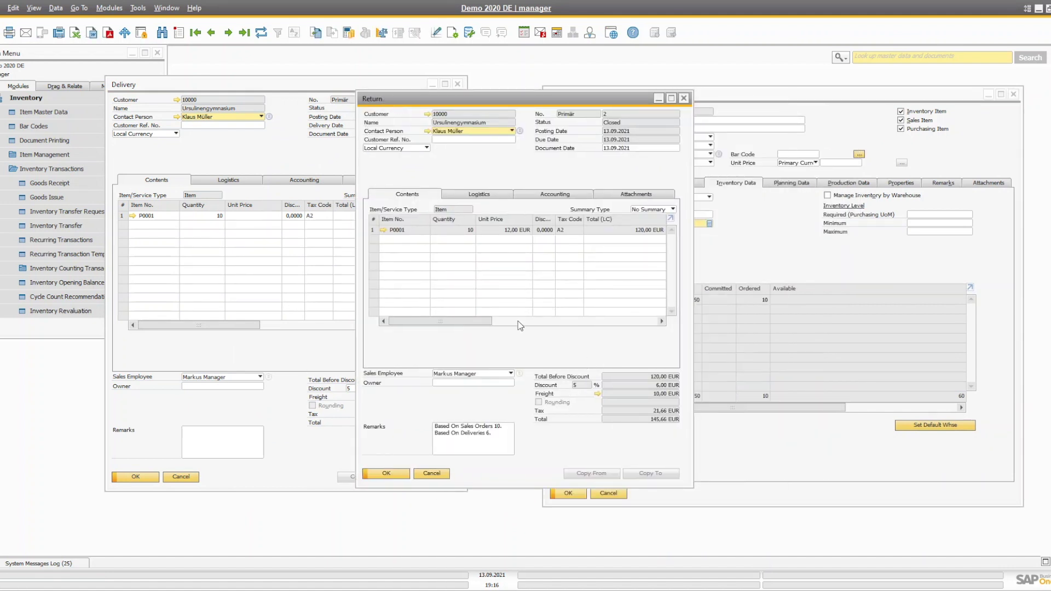
click(191, 352)
click(848, 471)
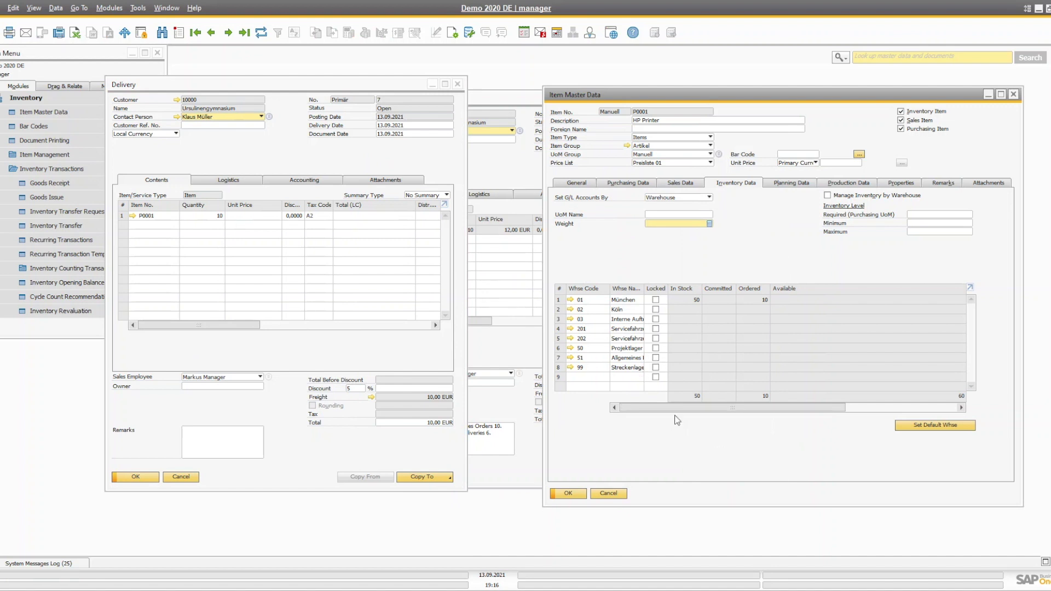
click(504, 356)
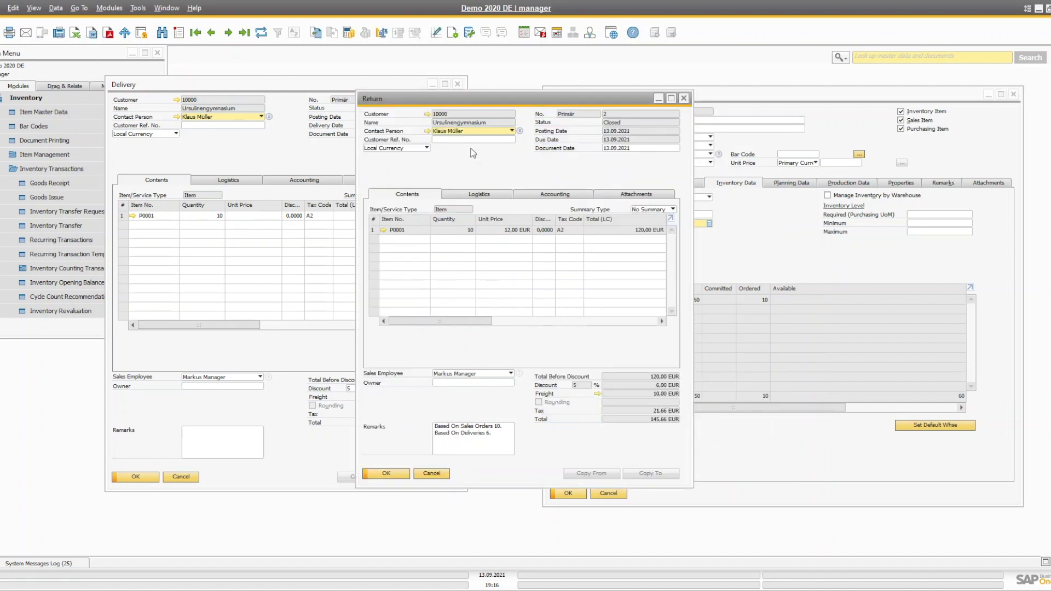
drag(449, 102, 278, 99)
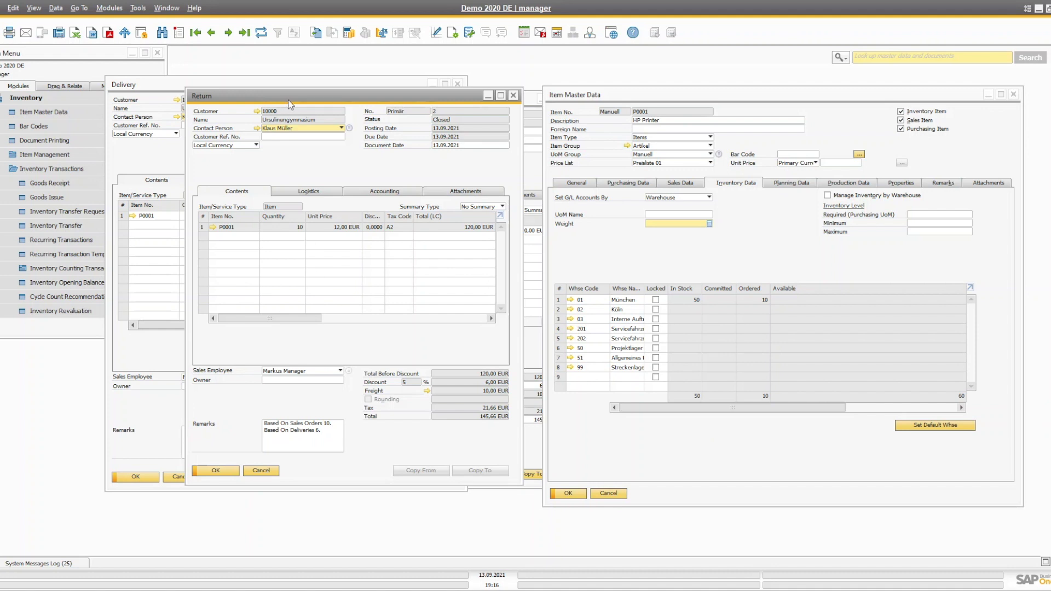
drag(288, 99, 464, 92)
- Duplicate the delivery for item P0001 and create a reference between the original and duplicate documents
click(242, 170)
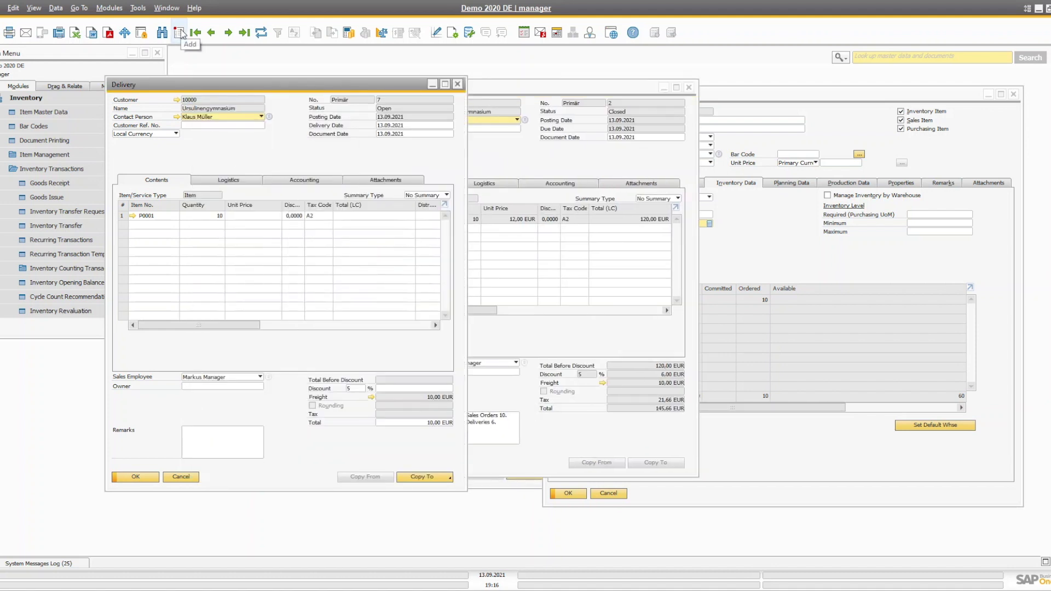
right_click(206, 141)
click(236, 171)
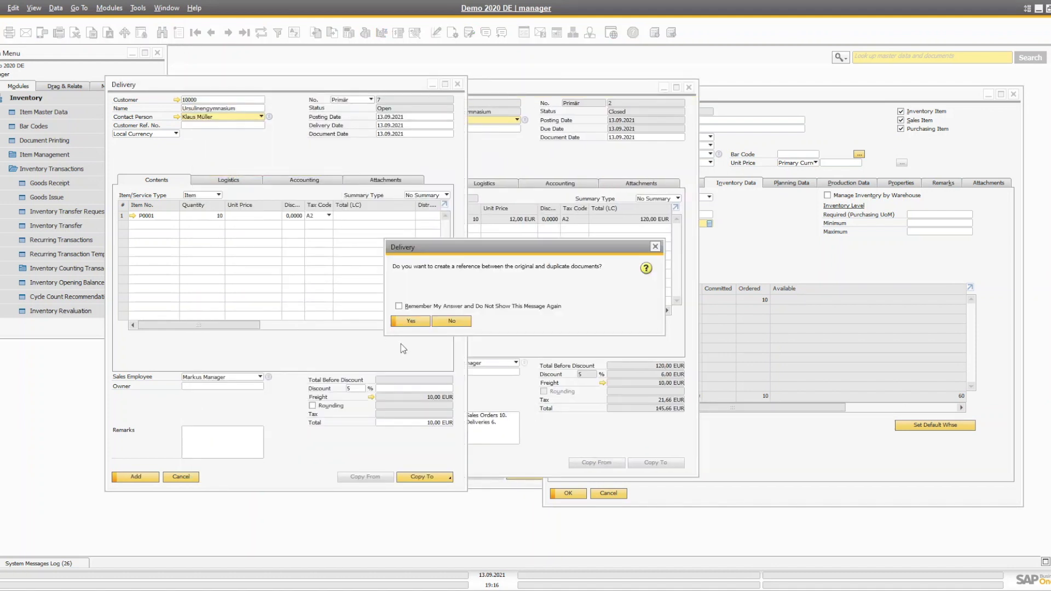
click(405, 321)
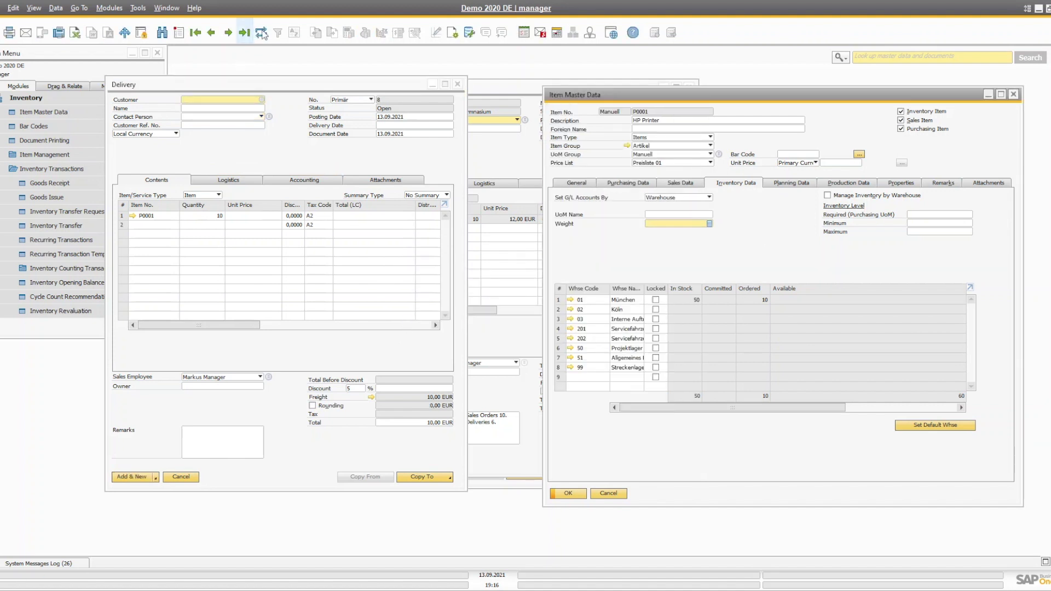
- Choose Ursulinengymnasium as the duplicated delivery's customer and update the document rows with the business partner's data
click(211, 368)
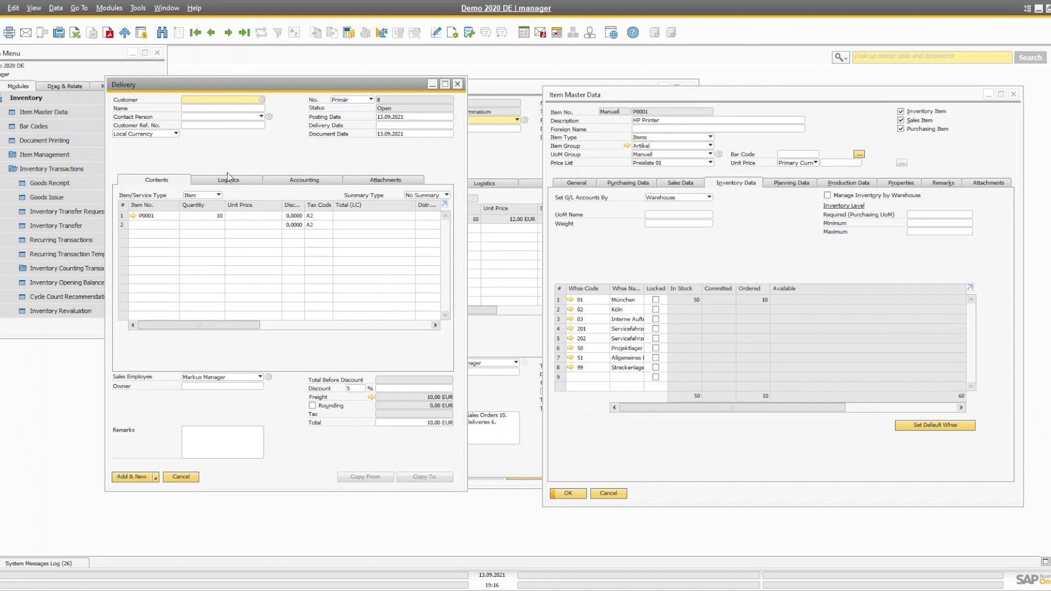
key(Tab)
double_click(312, 212)
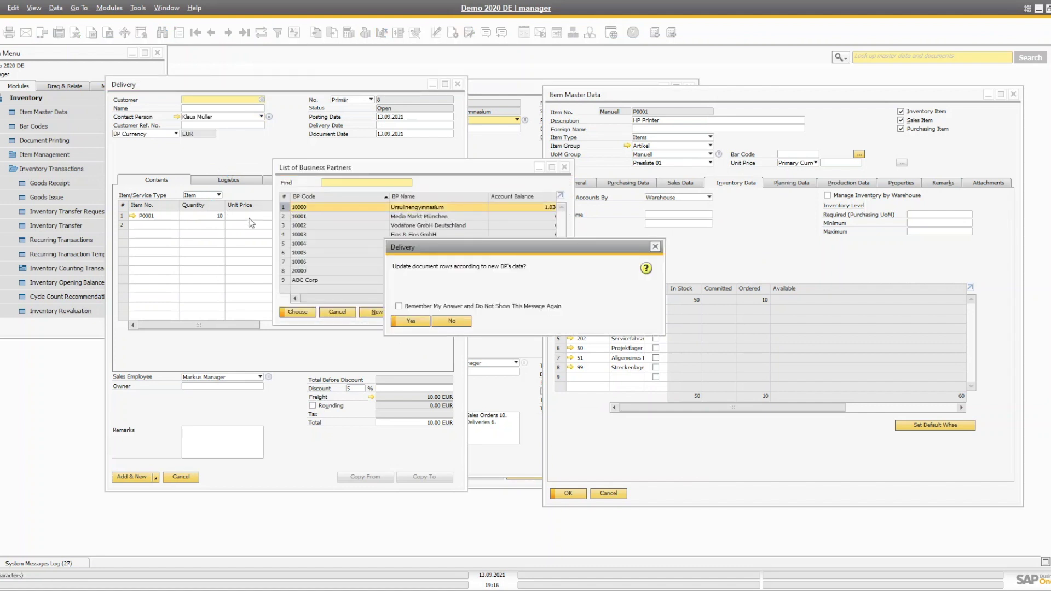
key(Return)
- Set item P0001's unit price to 12 EUR, check the row's columns, and add the delivery with confirmation
click(252, 216)
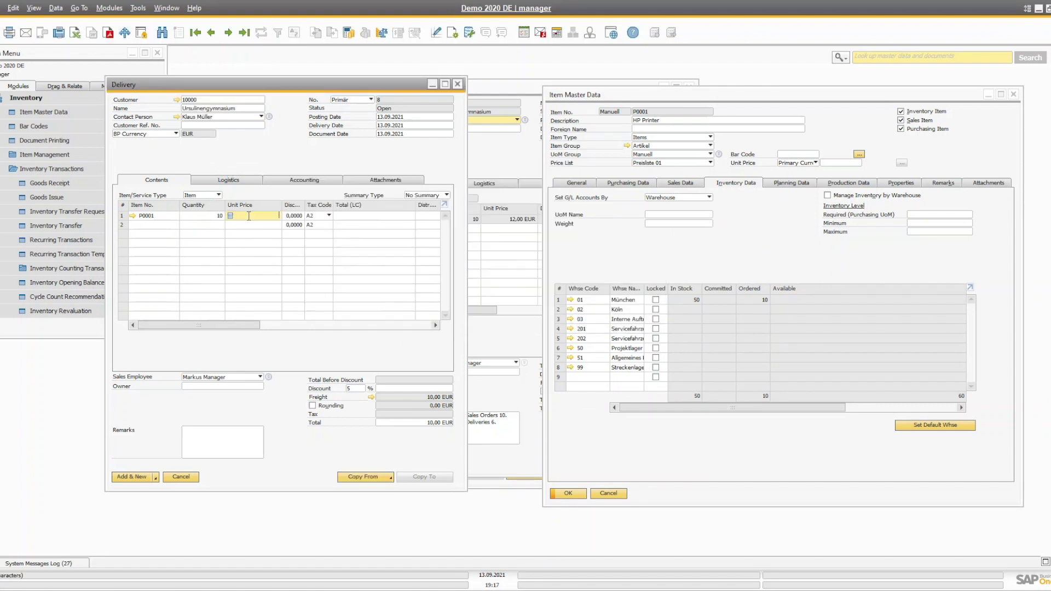
key(Tab)
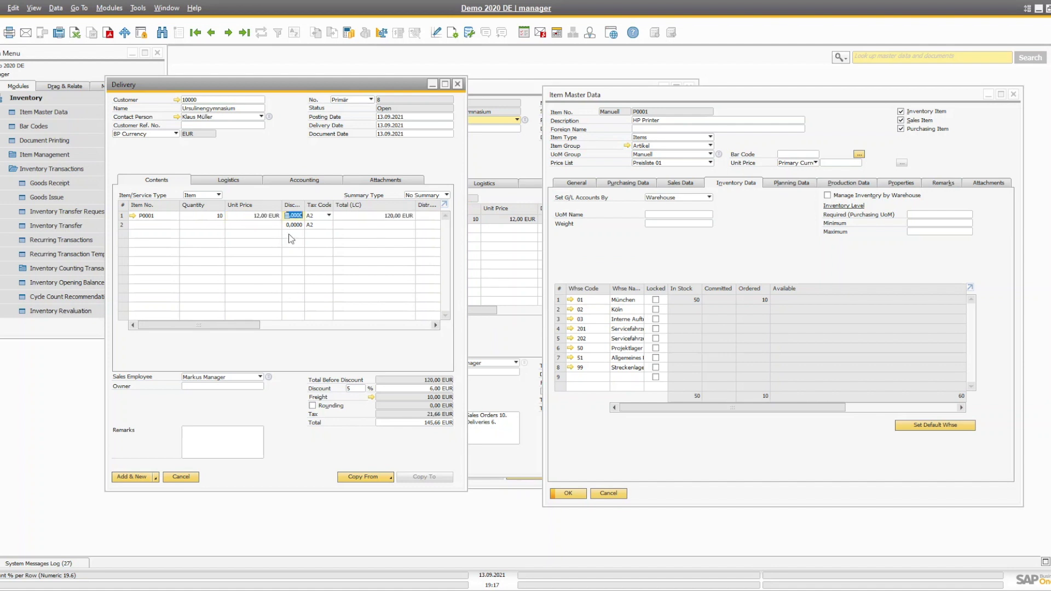
click(297, 324)
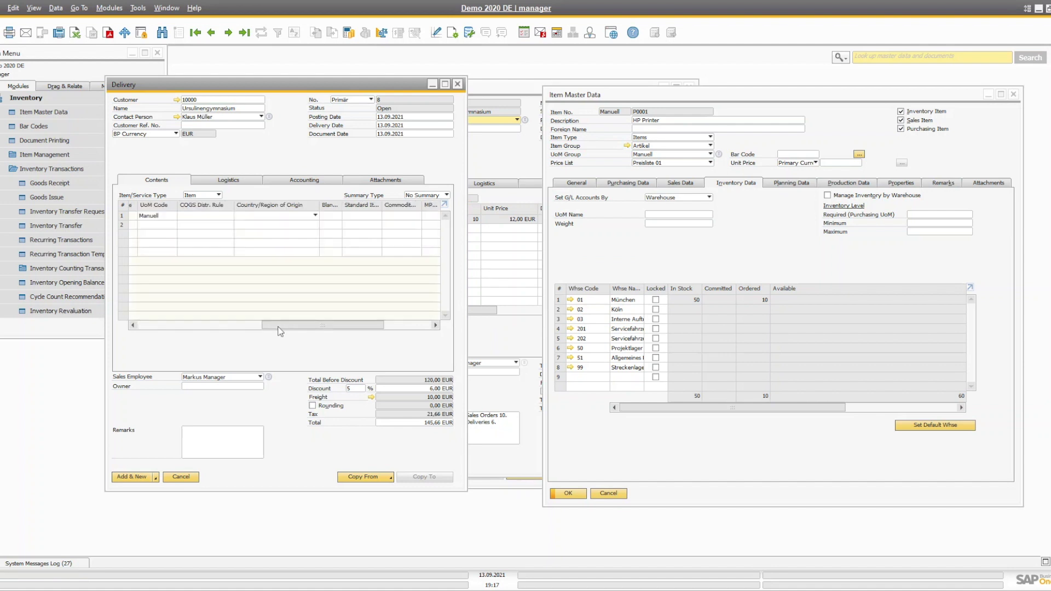
click(164, 324)
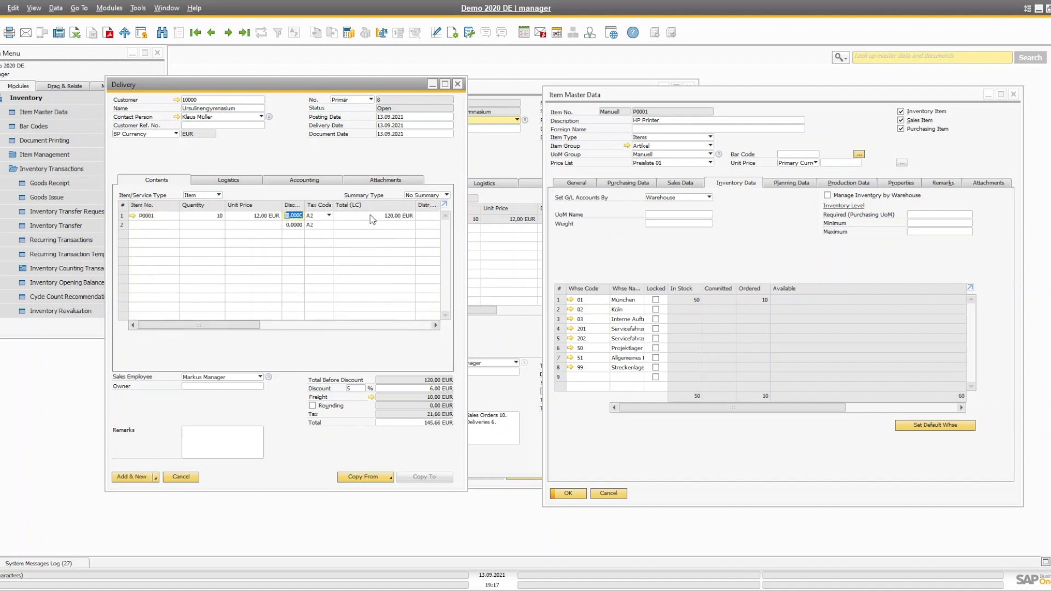
click(132, 477)
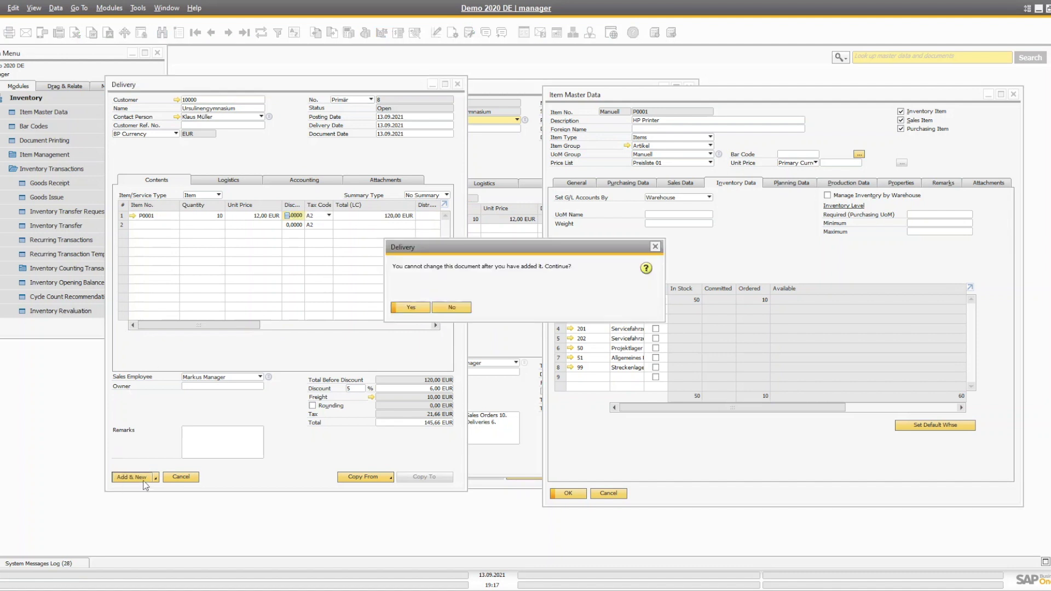
click(407, 307)
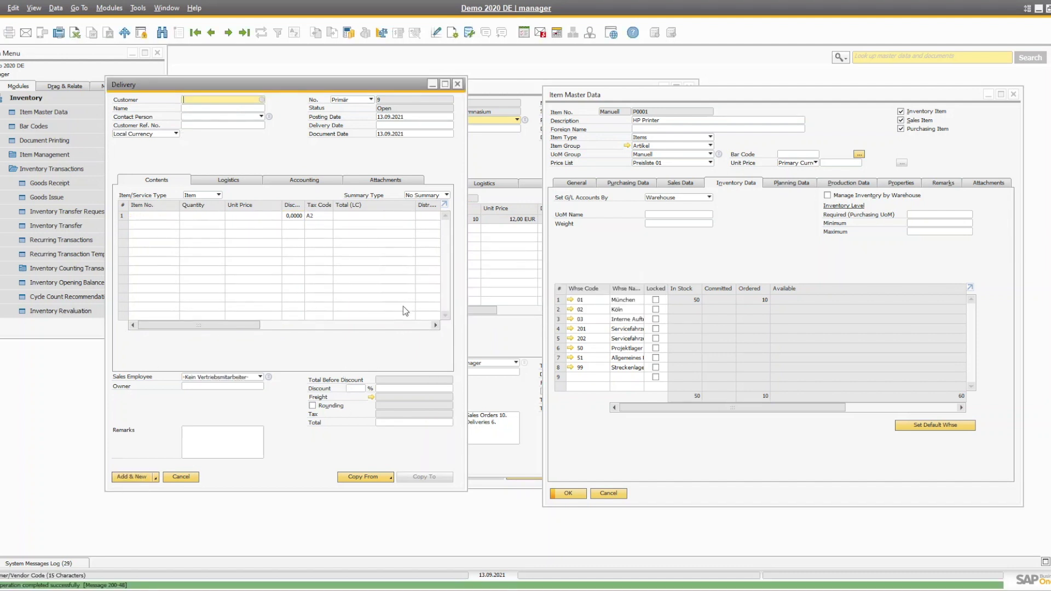
- Display the last delivery and refresh item P0001's master data to check its warehouse stock
click(244, 32)
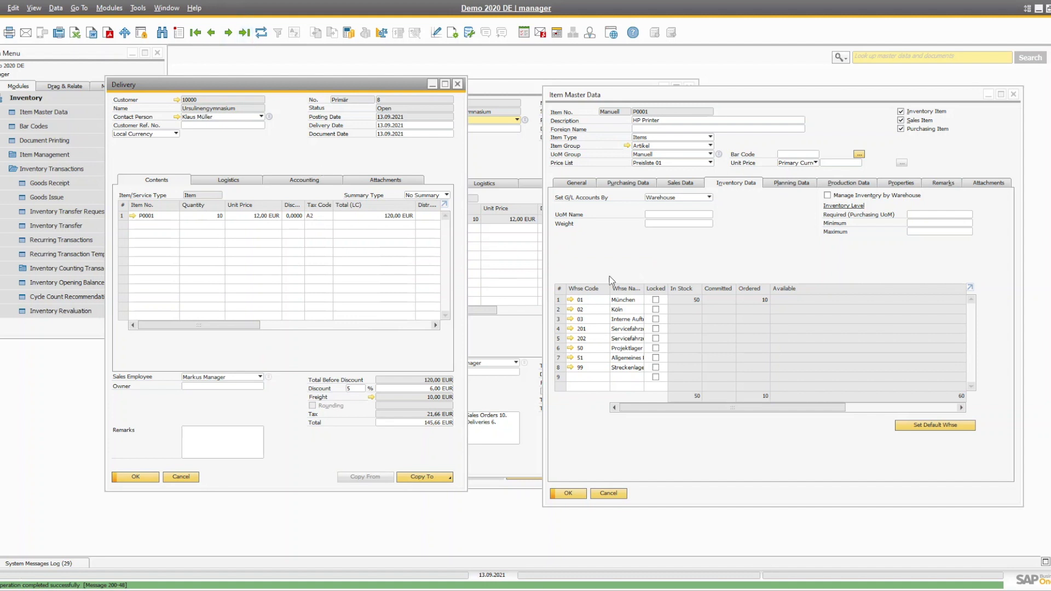
click(610, 276)
click(261, 33)
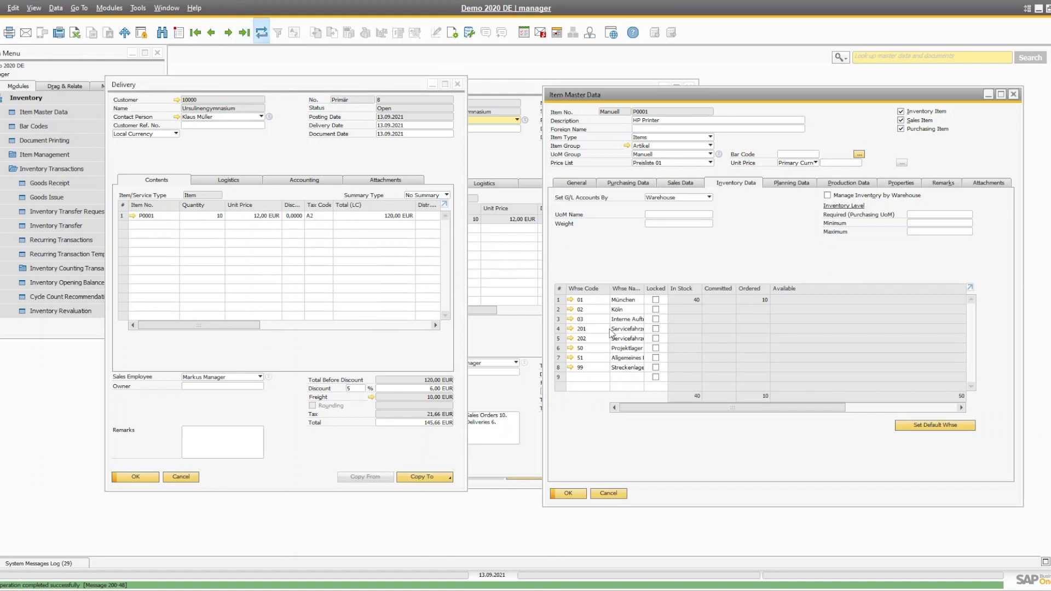
- Copy the newly added delivery to a new return document
click(484, 334)
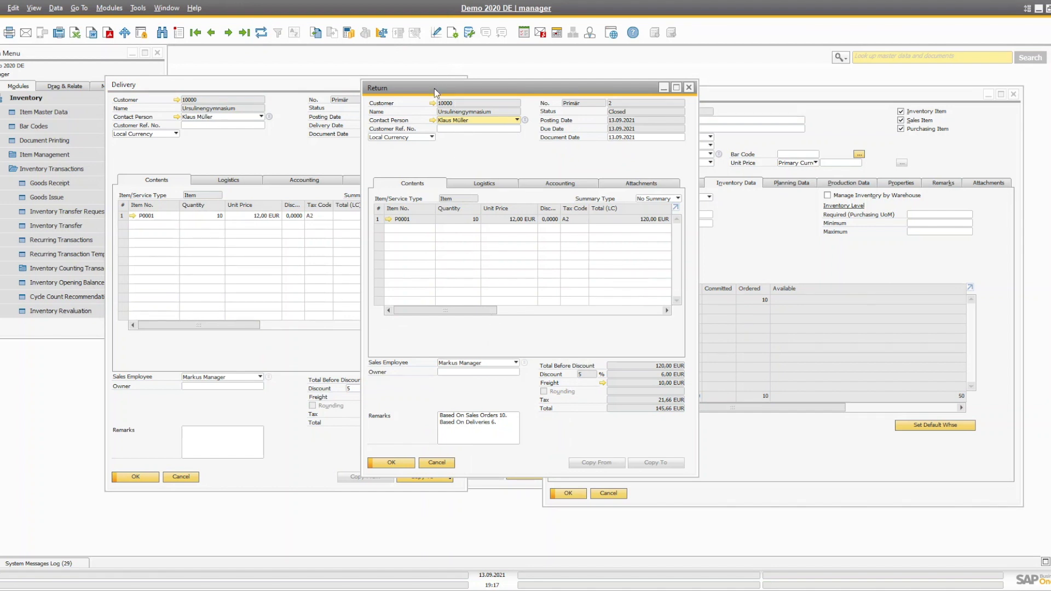
click(261, 379)
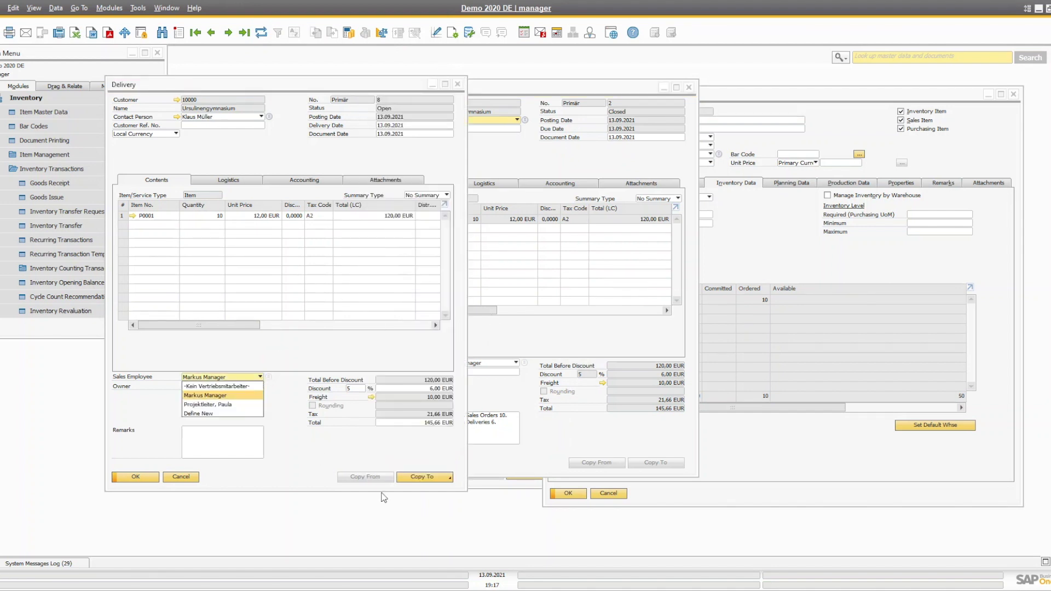
click(416, 476)
click(420, 474)
click(420, 497)
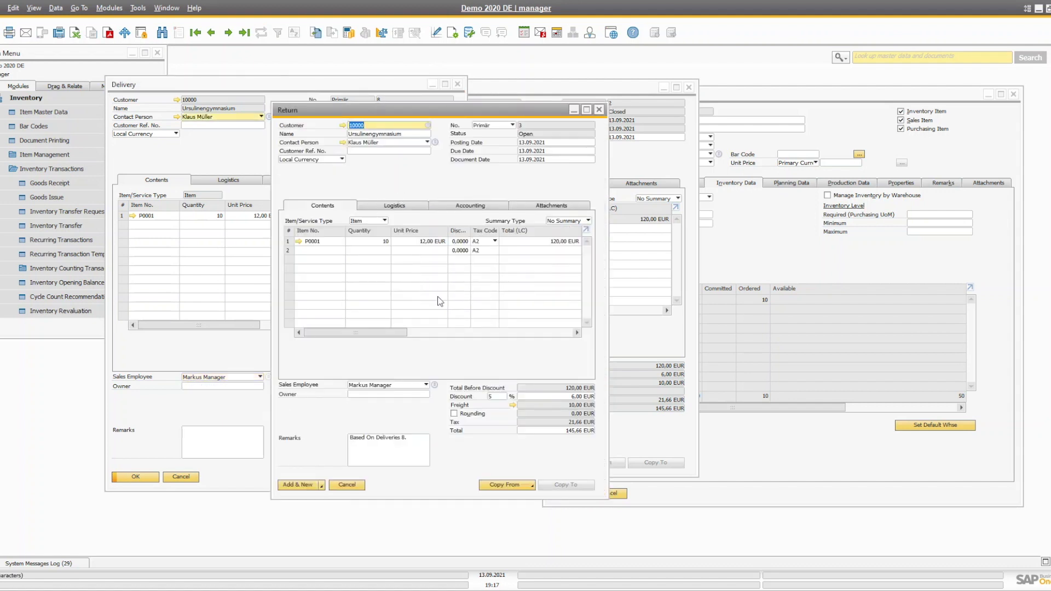
- Find the Whse column in the return's form settings, make it visible in the table, and save the settings
drag(380, 333, 263, 333)
right_click(298, 245)
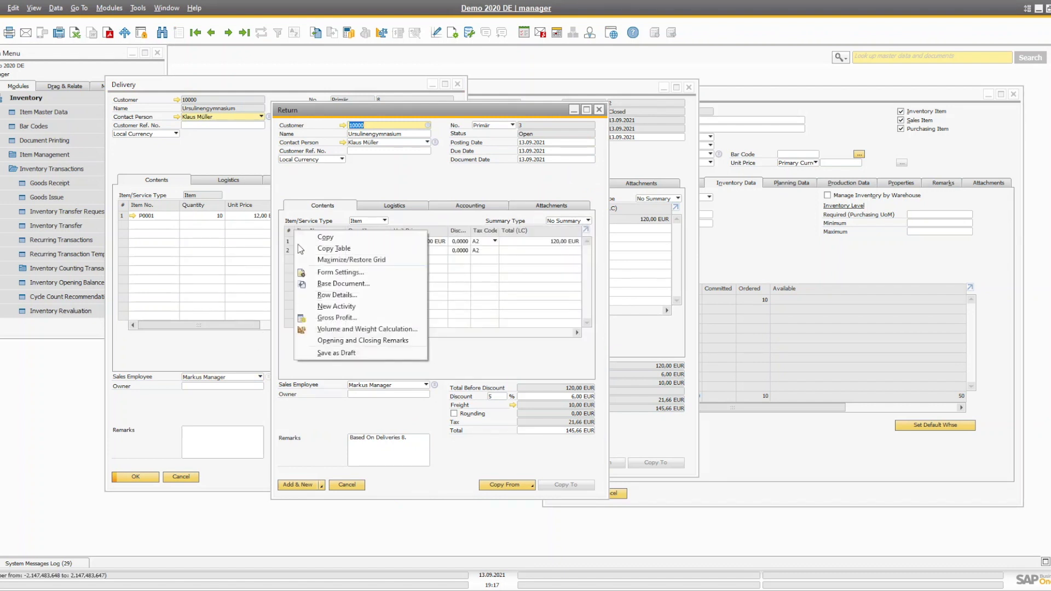
click(339, 272)
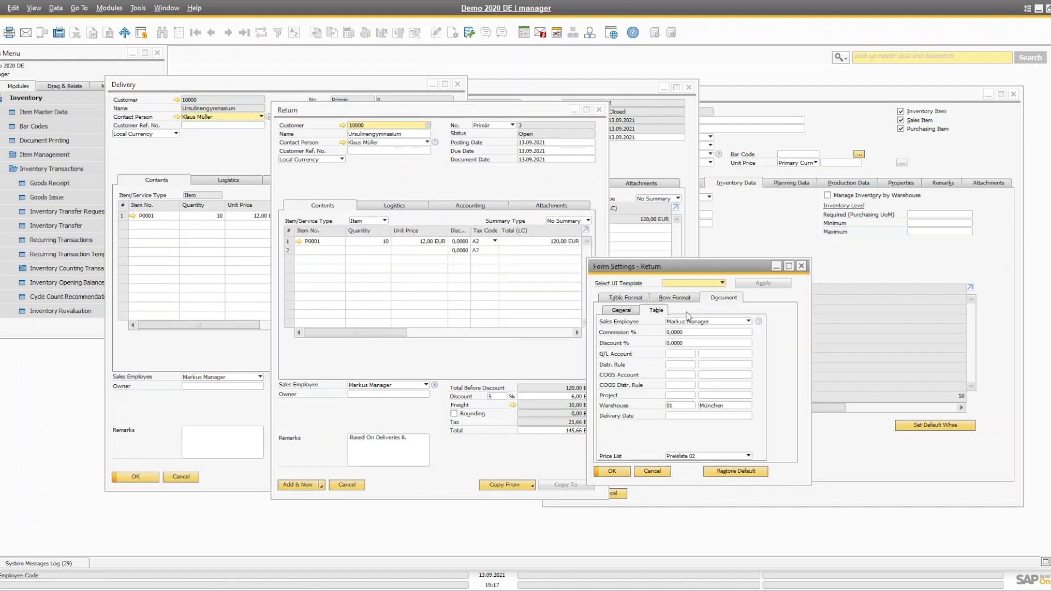
click(626, 298)
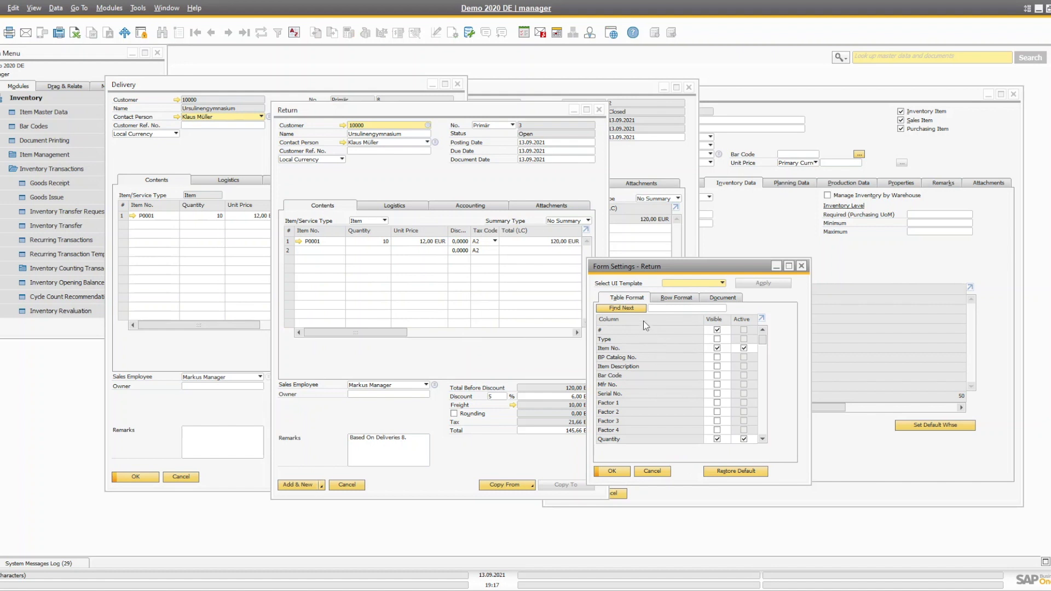
click(682, 310)
text(w)
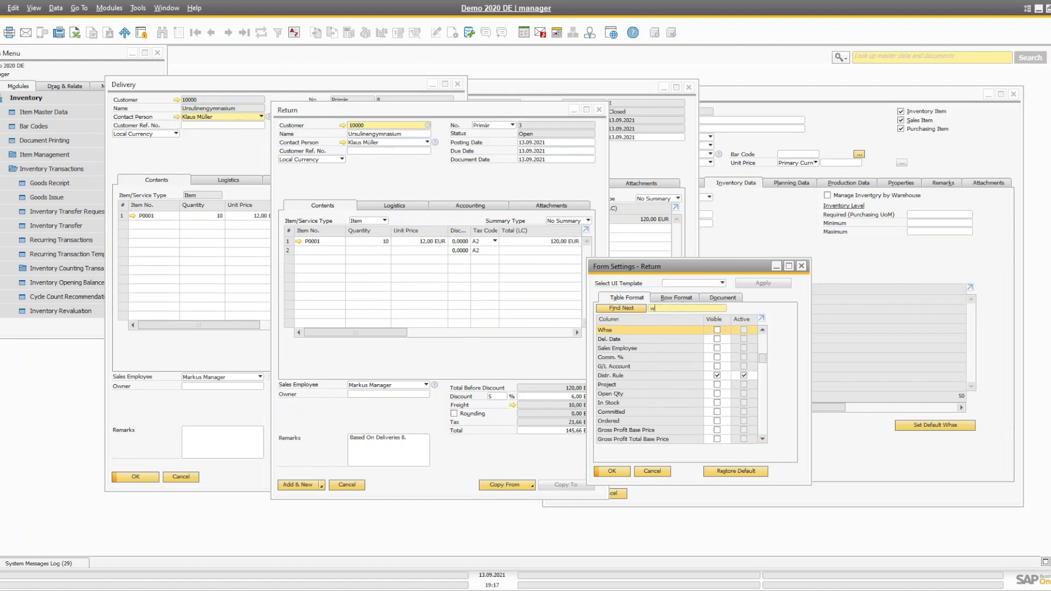
click(717, 331)
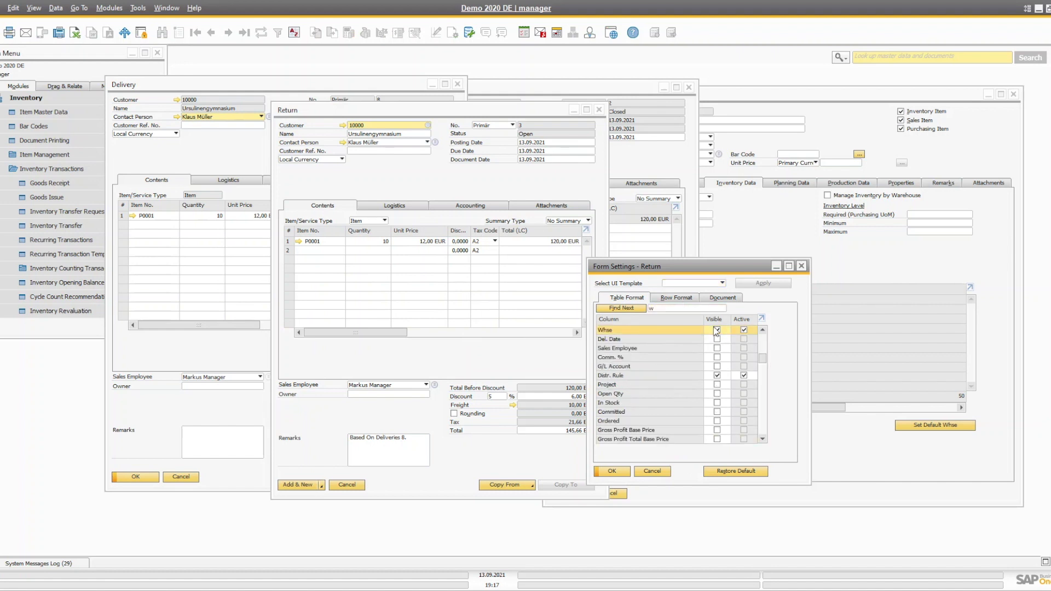
click(624, 471)
- Set warehouse 02 (Köln) for item P0001 in the return row and add the return document
drag(385, 333, 422, 334)
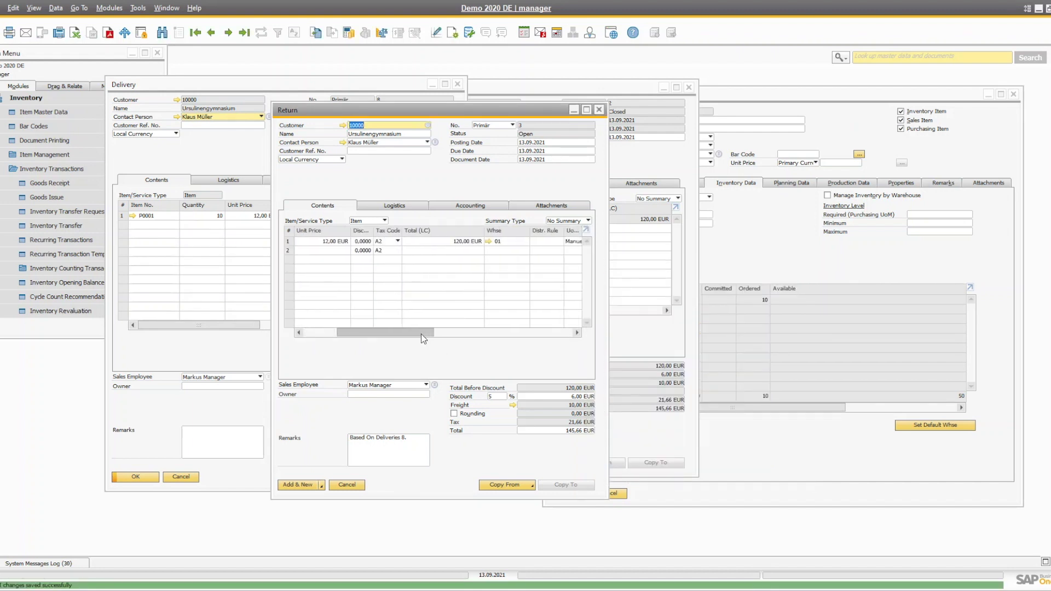
click(500, 241)
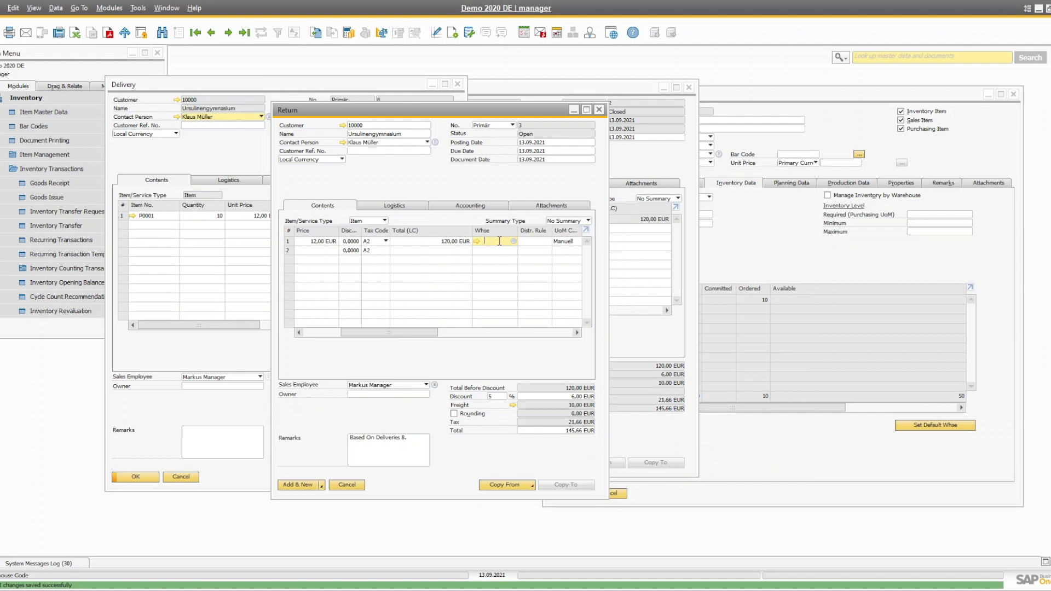
key(Tab)
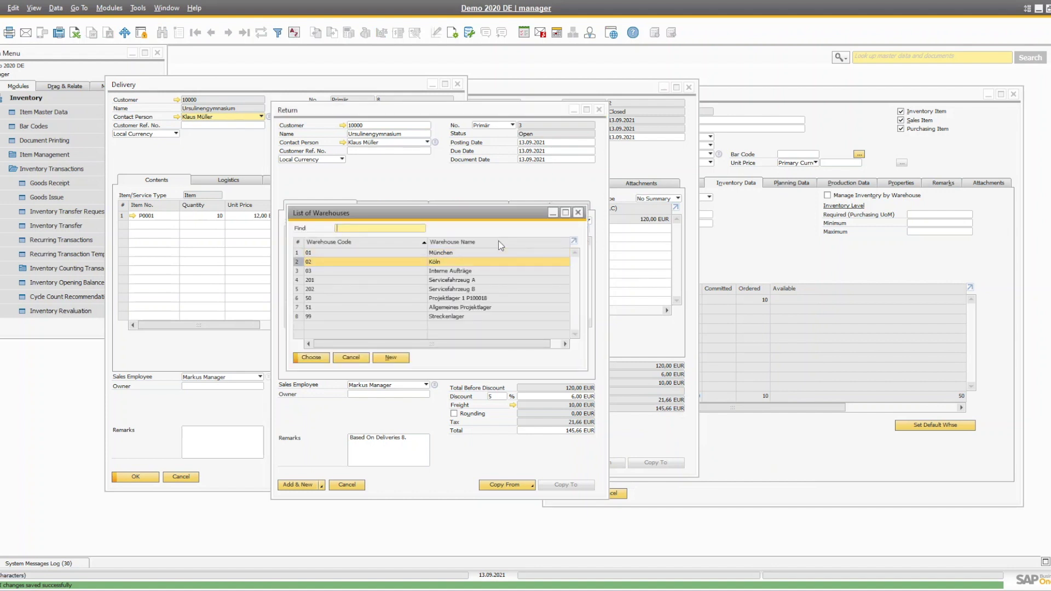
key(Return)
key(Tab)
key(Return)
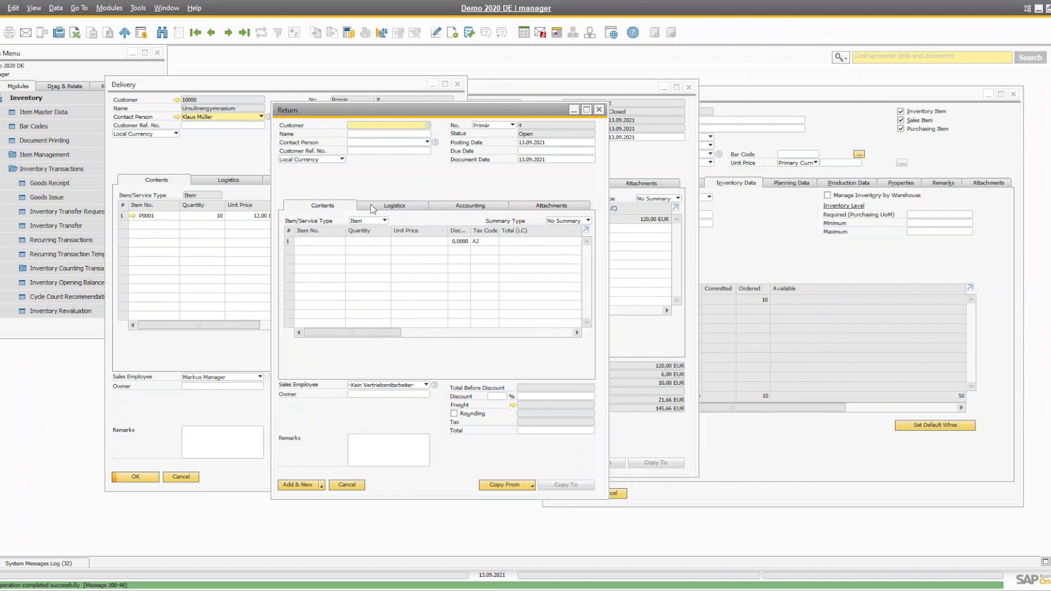
- Display the last return and refresh item P0001's master data to check the stock of warehouse 02
click(244, 32)
click(801, 263)
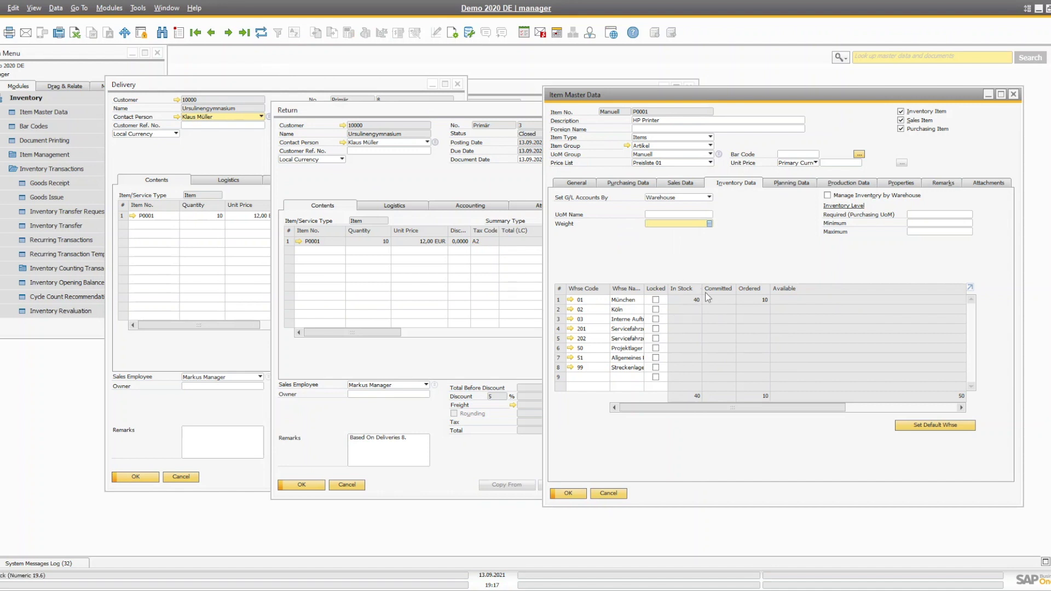
click(262, 32)
click(559, 310)
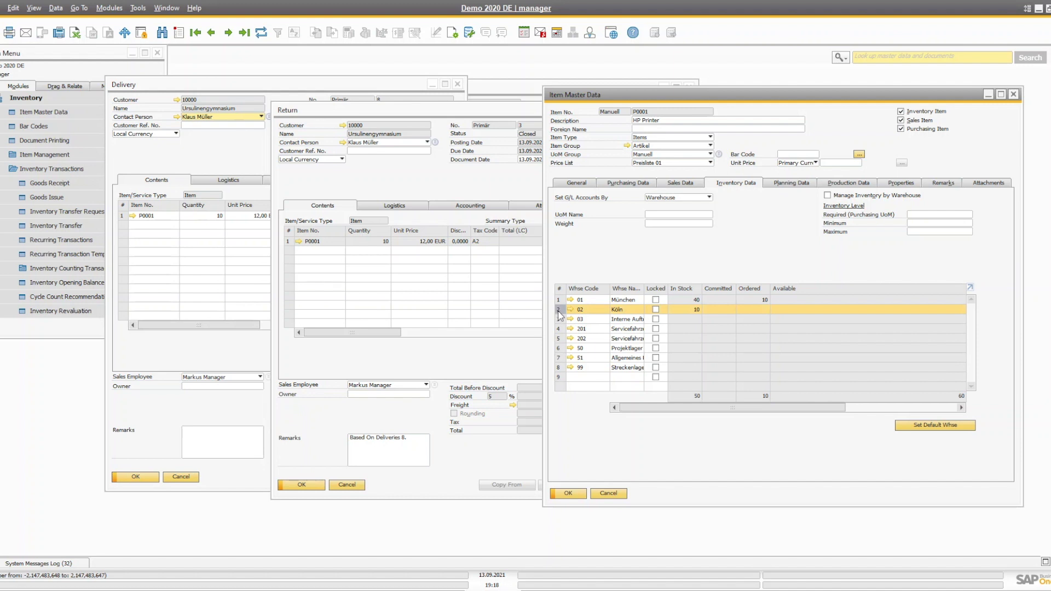
drag(705, 412, 679, 422)
- Close all open document and item master data windows
key(Escape)
click(410, 354)
key(Escape)
key(Escape)
key(Escape)
key(Escape)
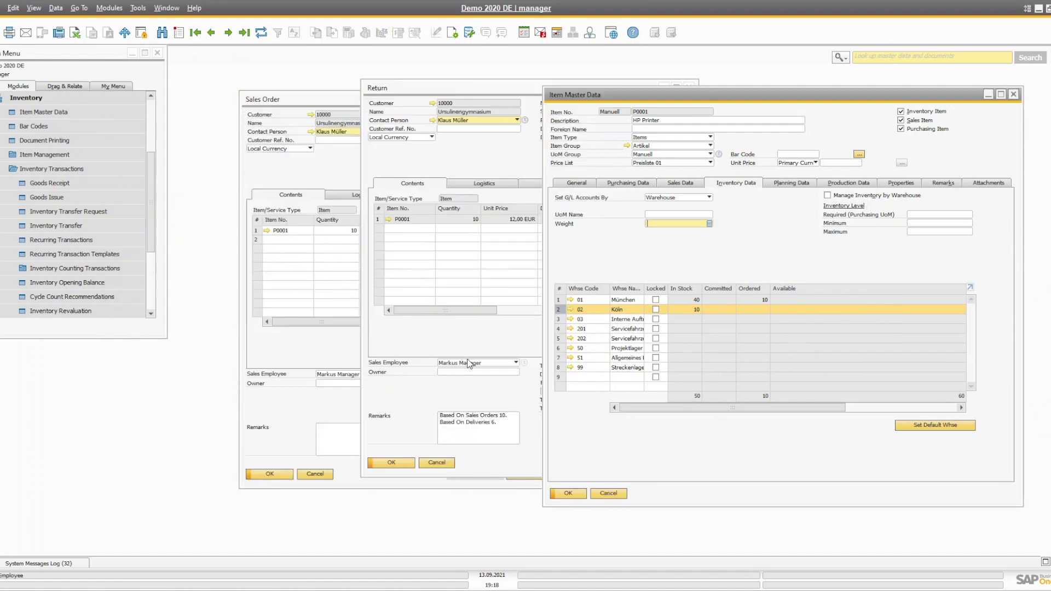
key(Escape)
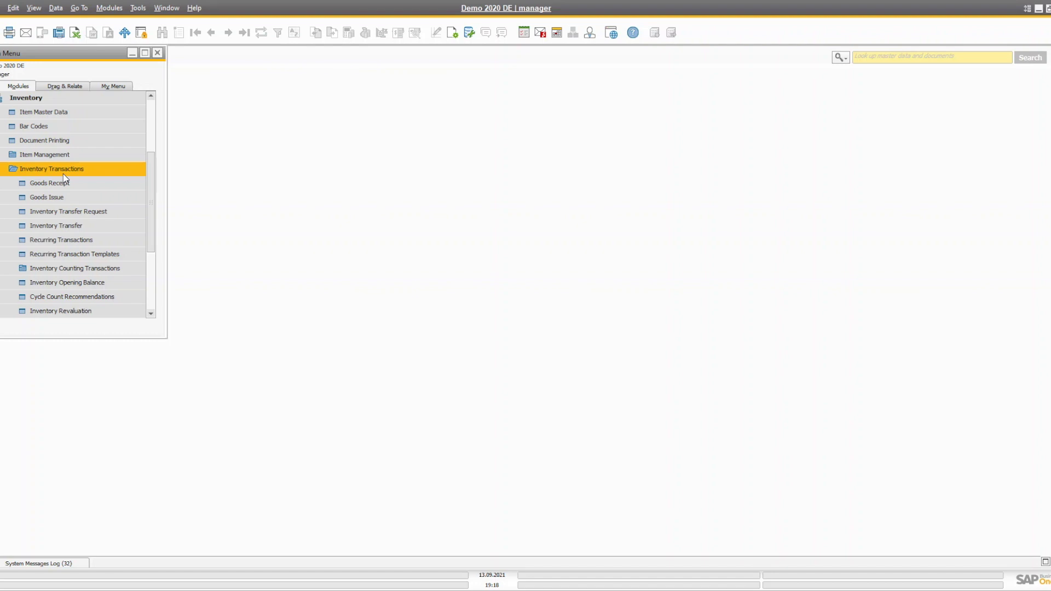
- Open the last delivery from the Sales - A/R module and duplicate it with a reference to the original document
click(23, 94)
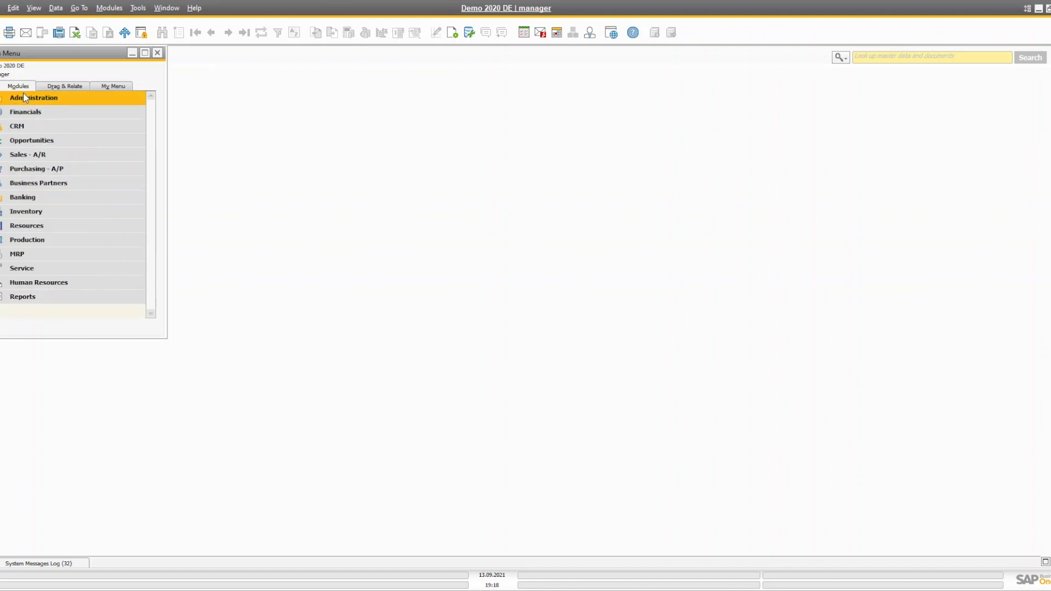
click(37, 156)
click(44, 155)
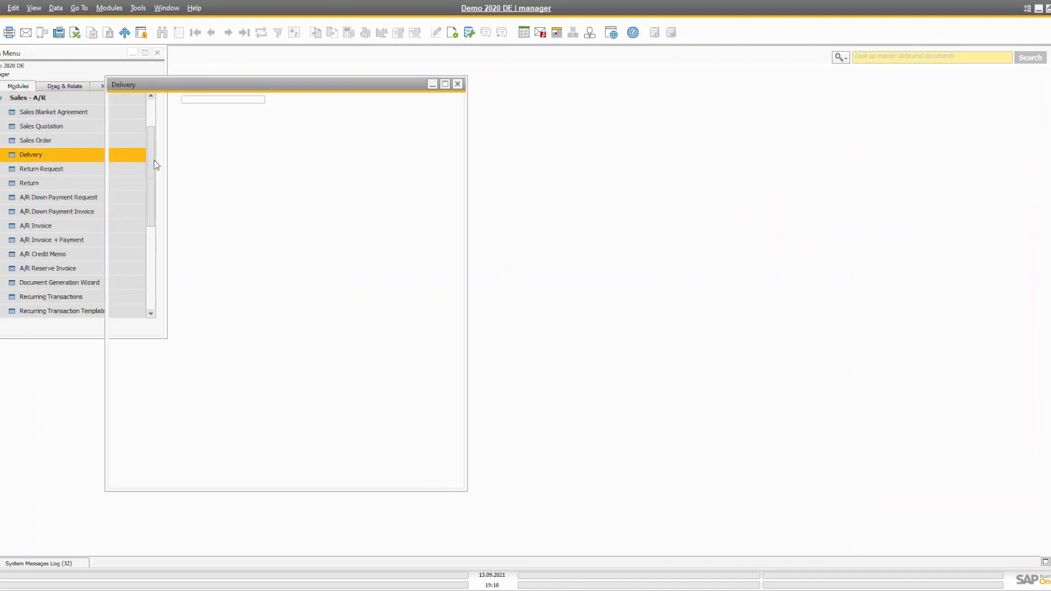
click(244, 33)
right_click(330, 146)
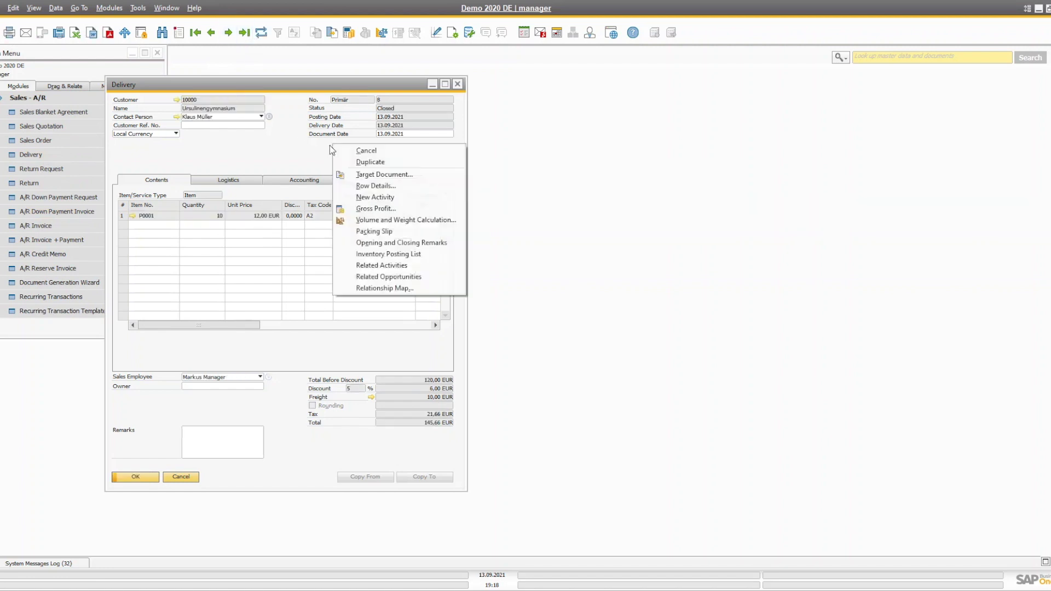
click(370, 162)
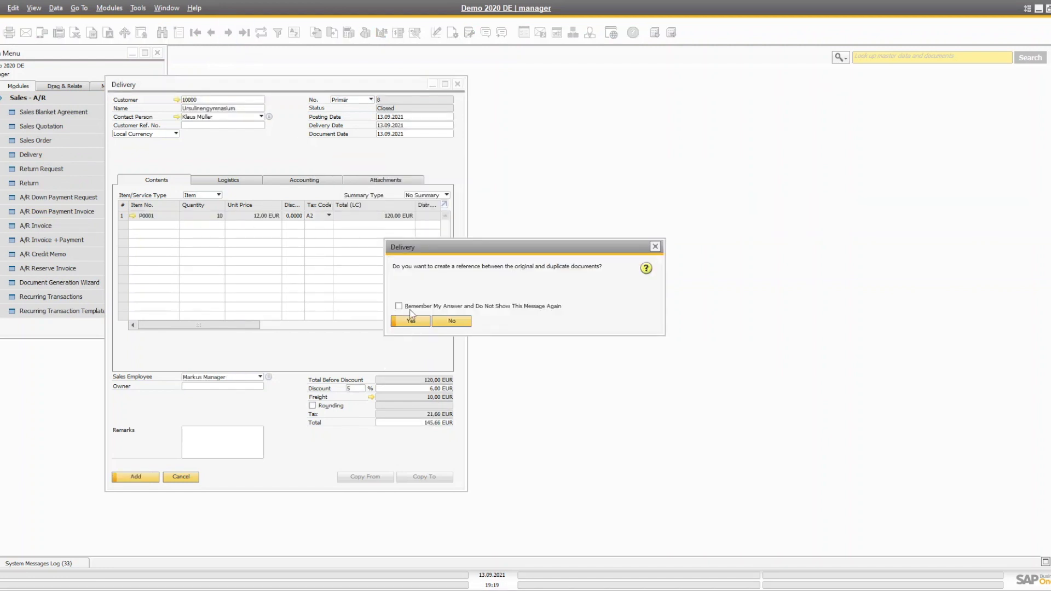
click(411, 321)
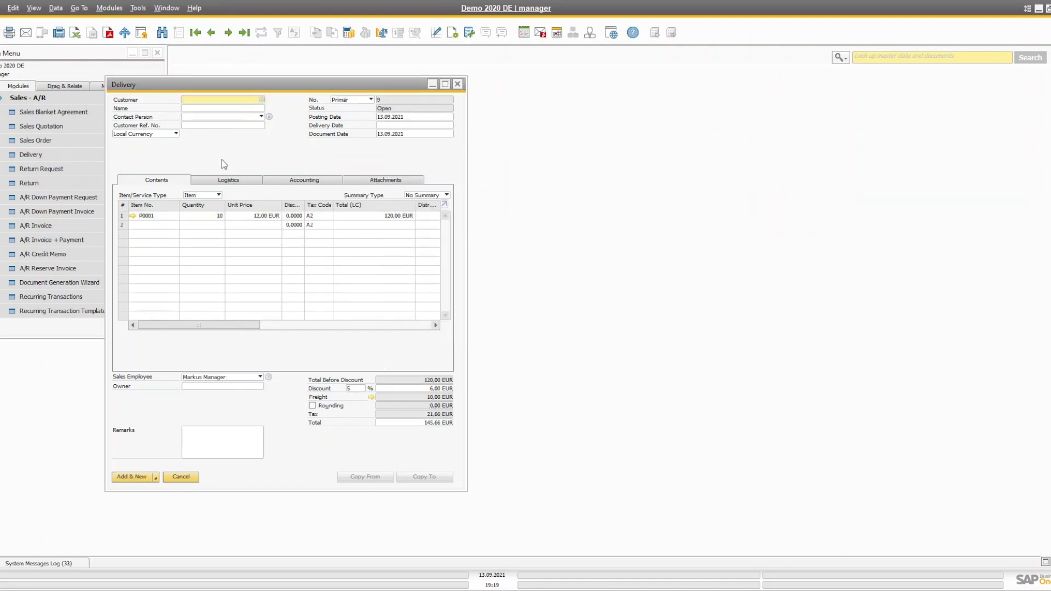
- Choose Ursulinengymnasium as the customer of the duplicated delivery and update the document rows to its data
key(Tab)
key(Return)
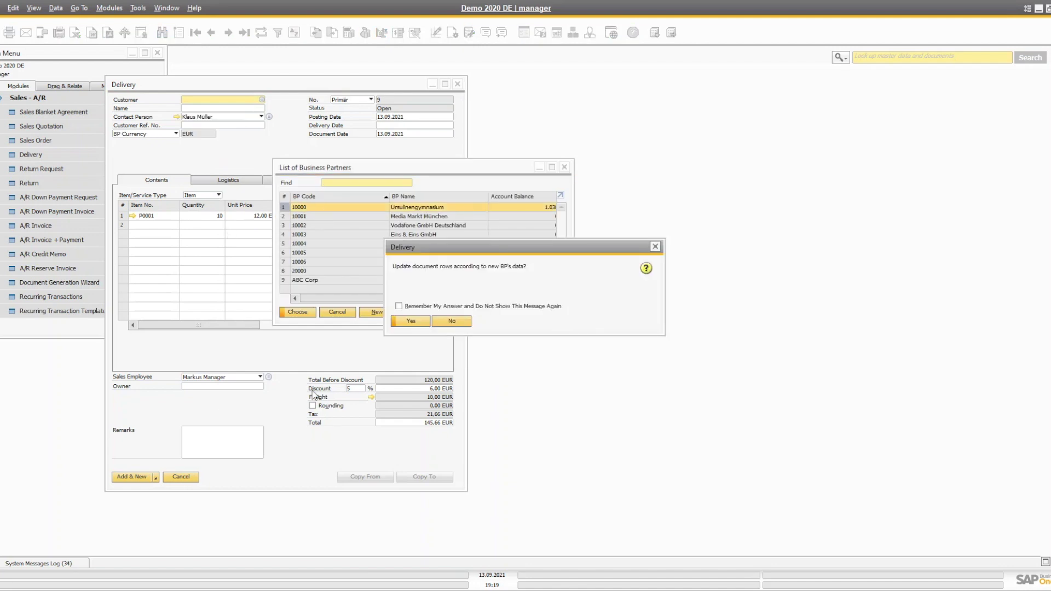
click(424, 323)
- Set item P0001's unit price to 12 EUR in the duplicated delivery and add the document with confirmation
click(136, 481)
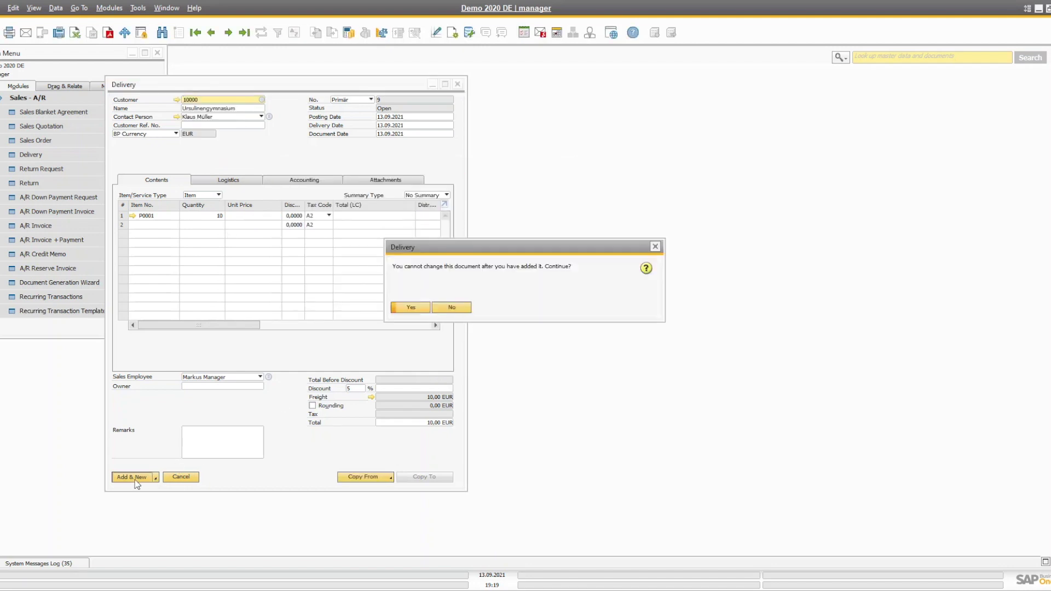
click(417, 310)
click(247, 217)
text(12)
key(Tab)
click(125, 474)
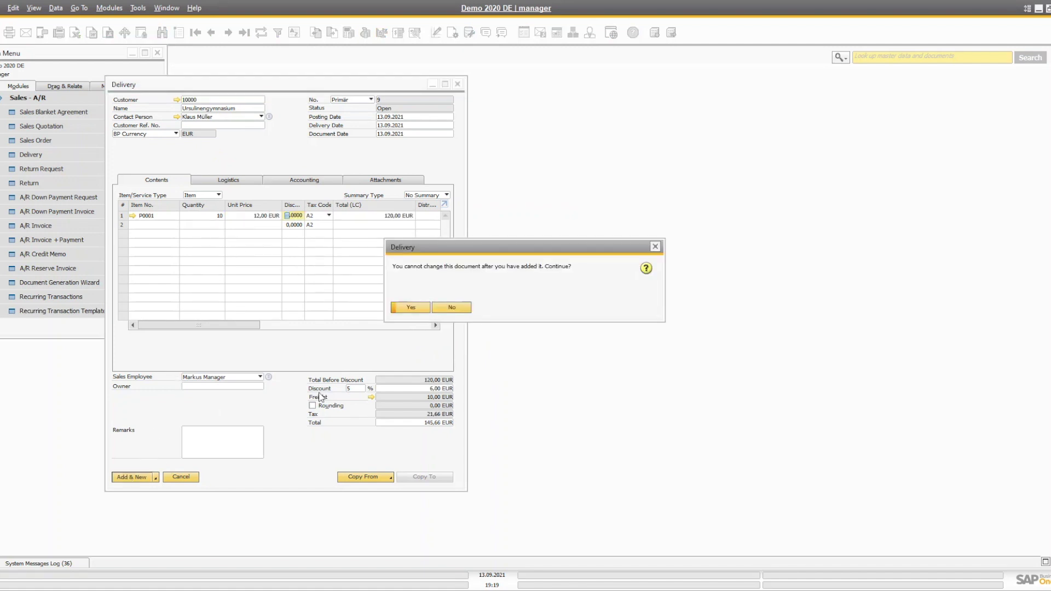
click(408, 308)
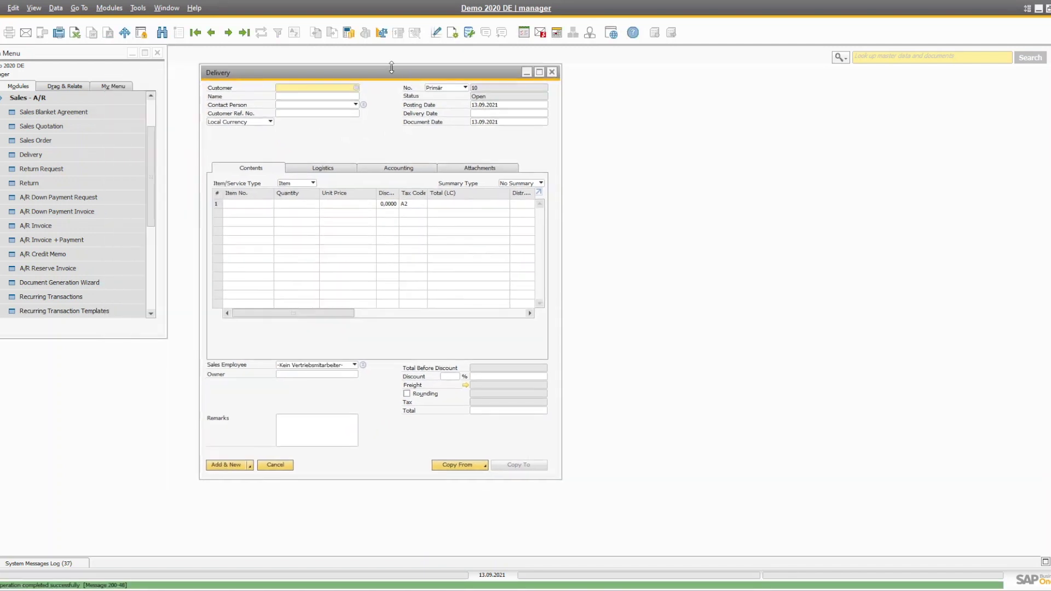
- Display the newly added delivery and copy it to a return request
click(244, 32)
click(531, 465)
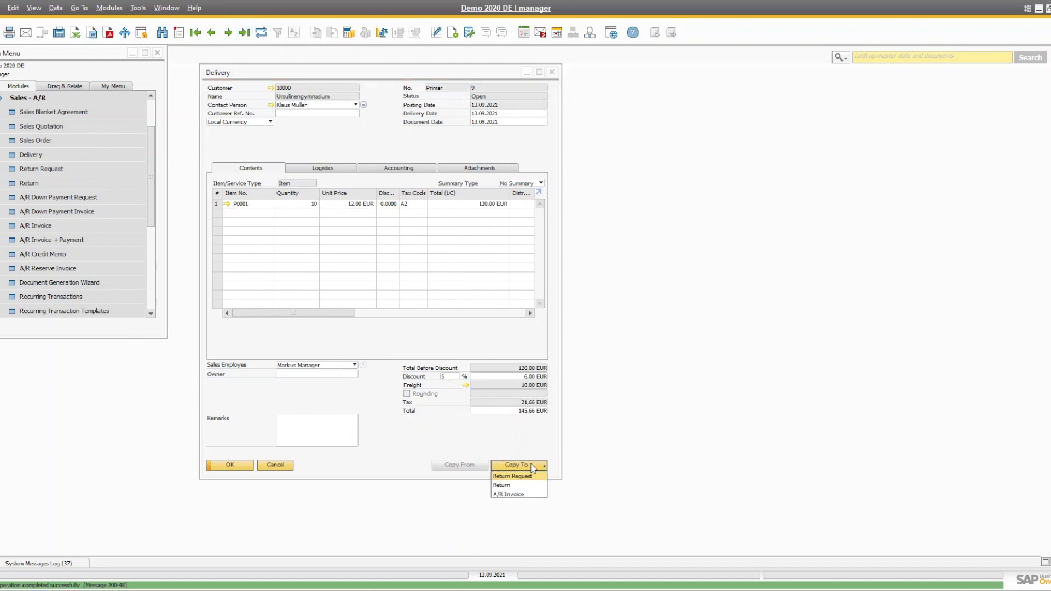
click(512, 476)
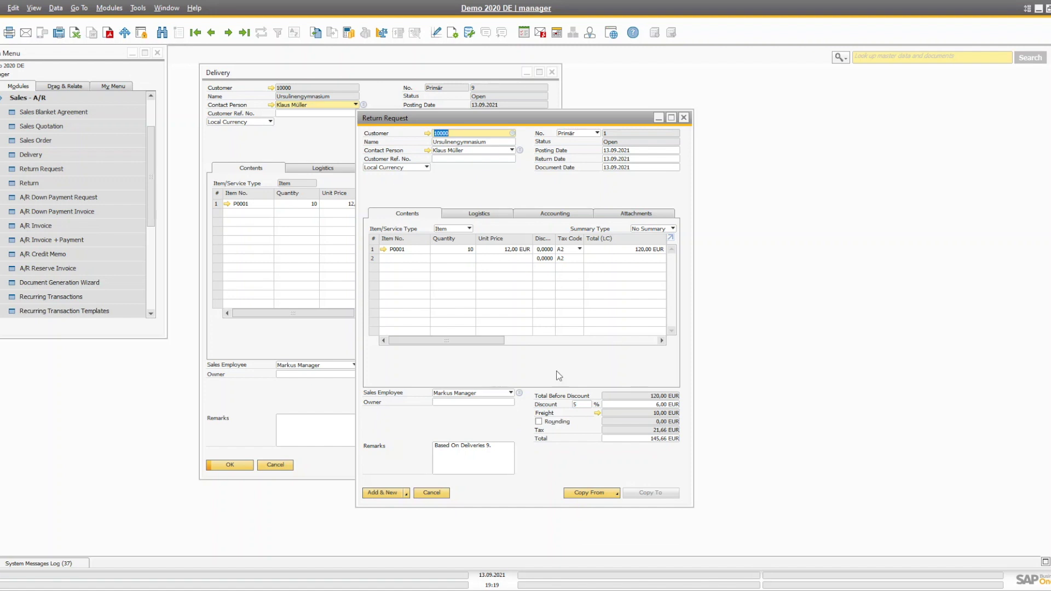
- Add the return request, display it again, and place its window beside the delivery
click(475, 158)
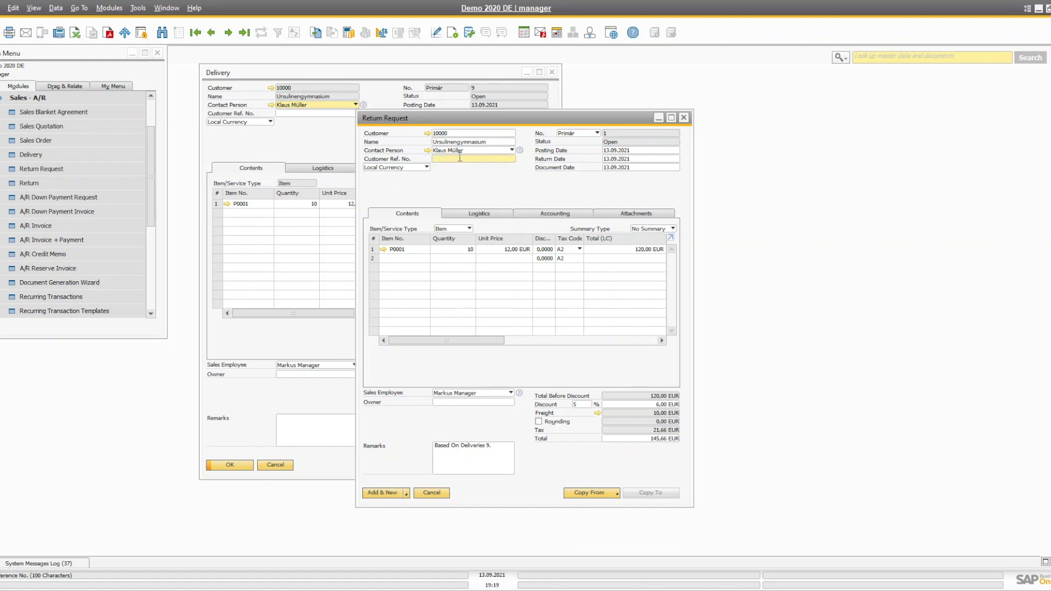
click(382, 495)
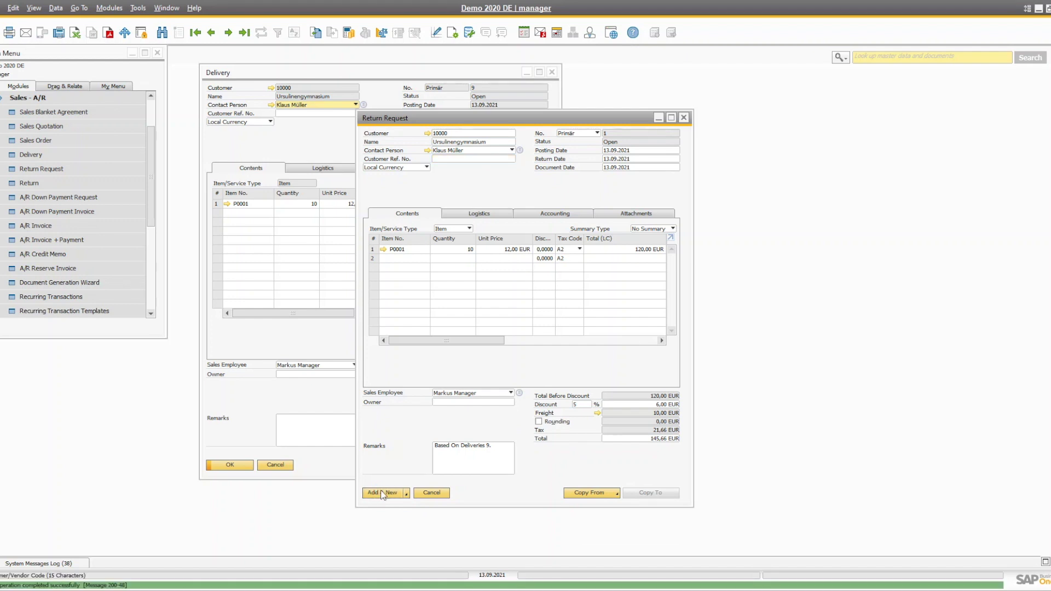
click(252, 28)
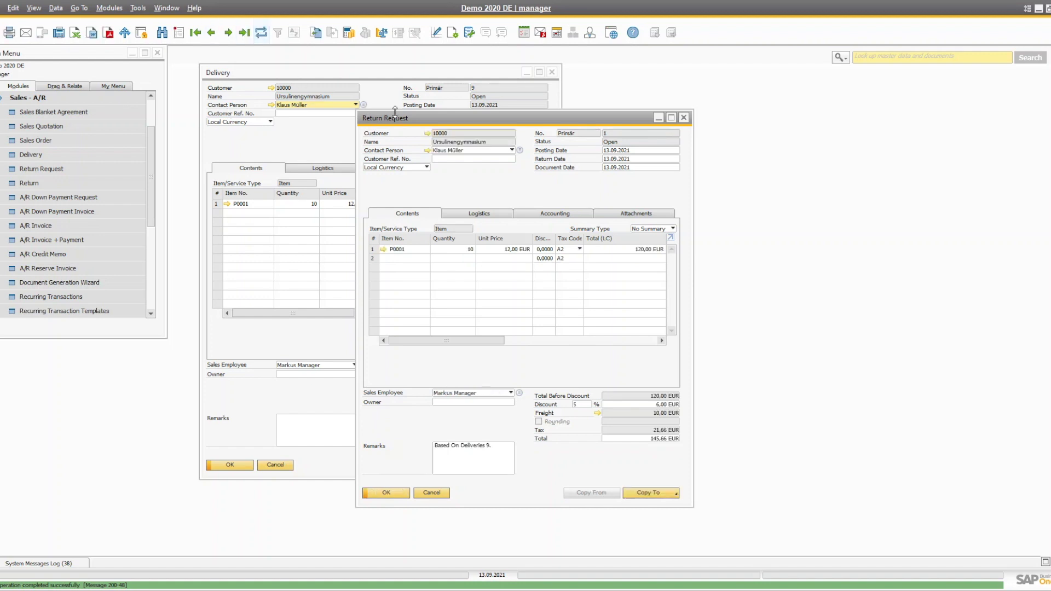
drag(395, 123, 648, 95)
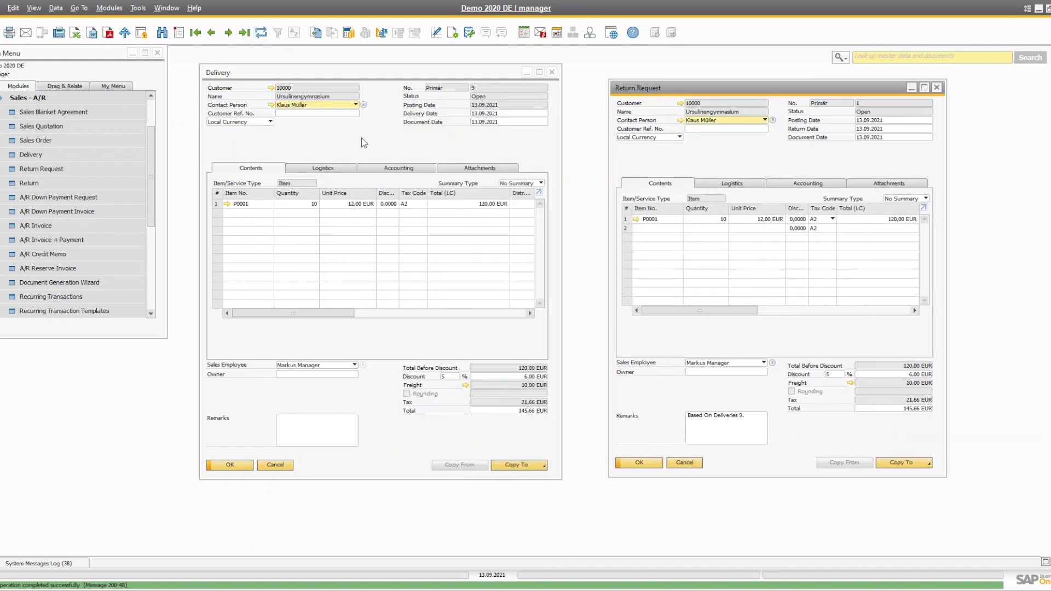
- Open item P0001's master data from the return request and check its refreshed inventory data per warehouse
click(635, 218)
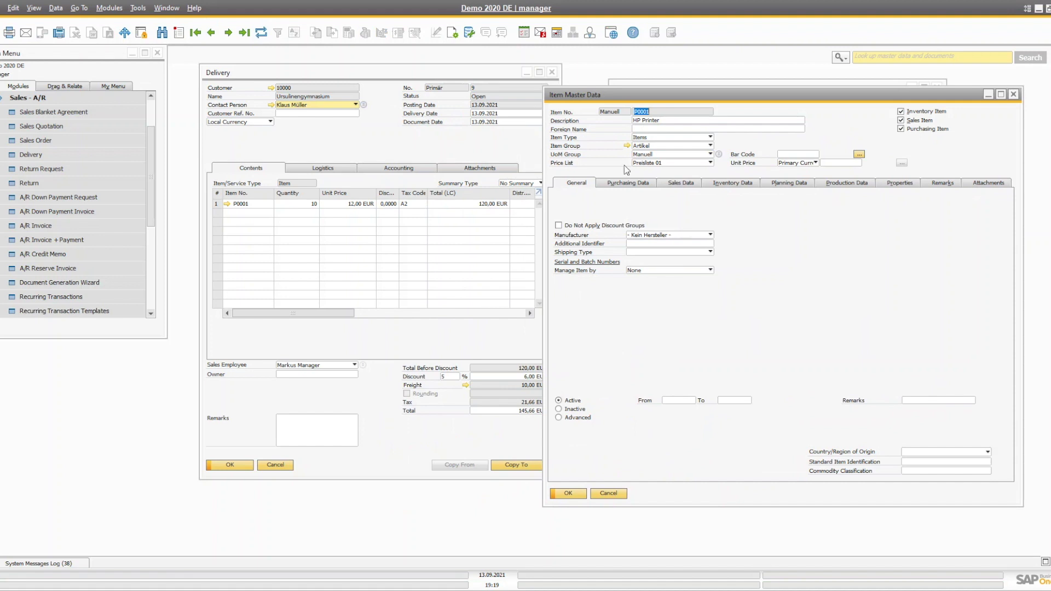
drag(685, 88, 126, 90)
click(207, 177)
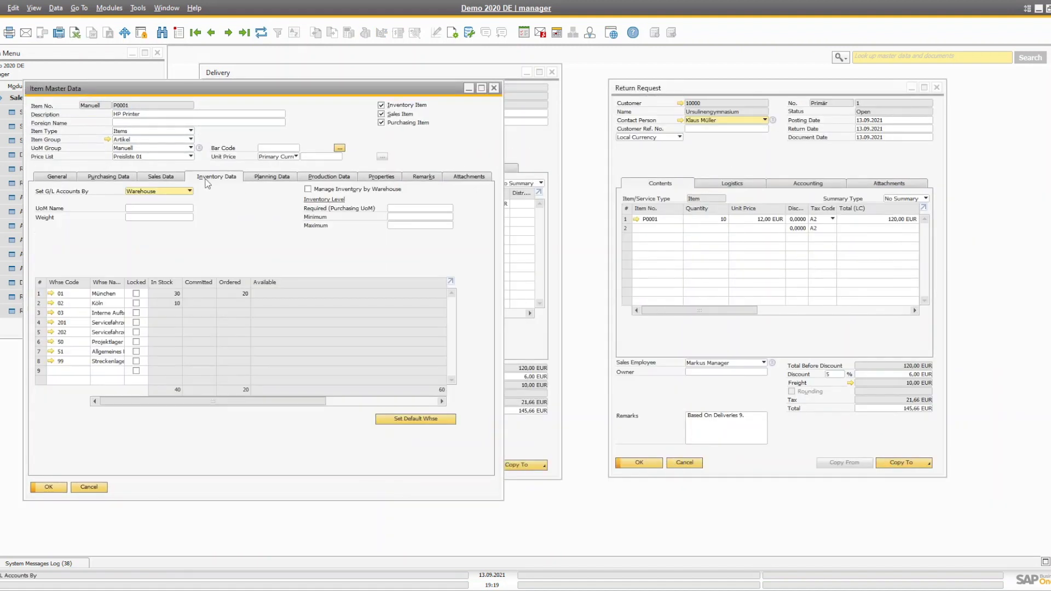
click(261, 32)
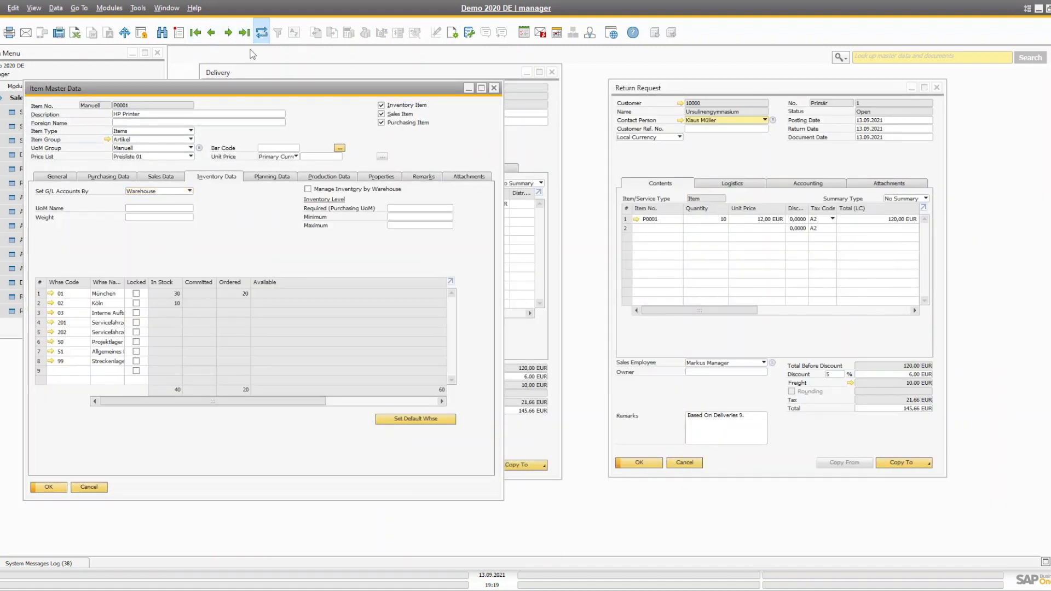
- Copy the return request to a new return document
click(757, 340)
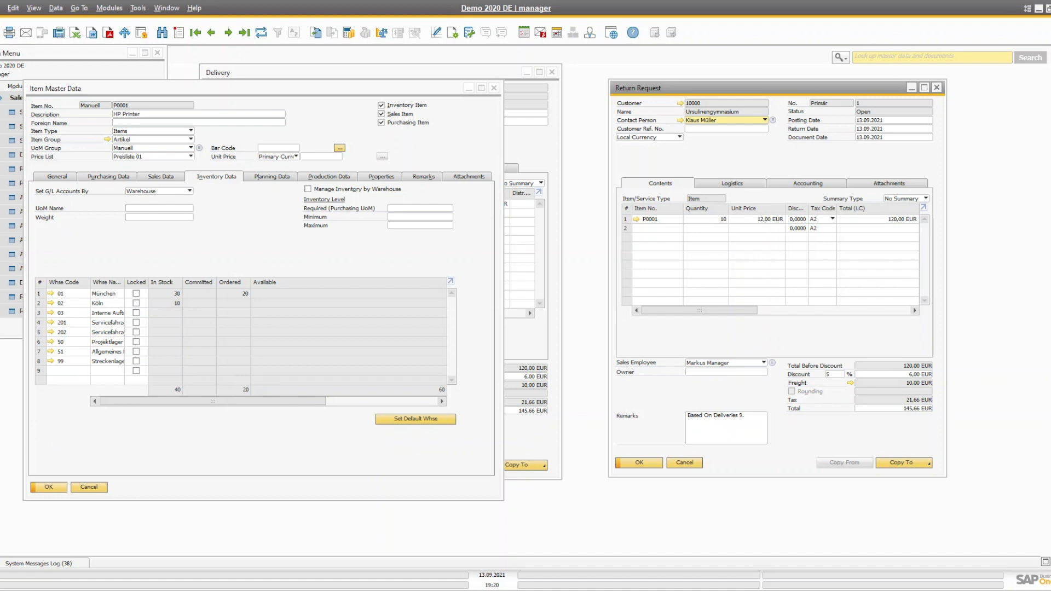
click(694, 364)
click(689, 339)
click(927, 464)
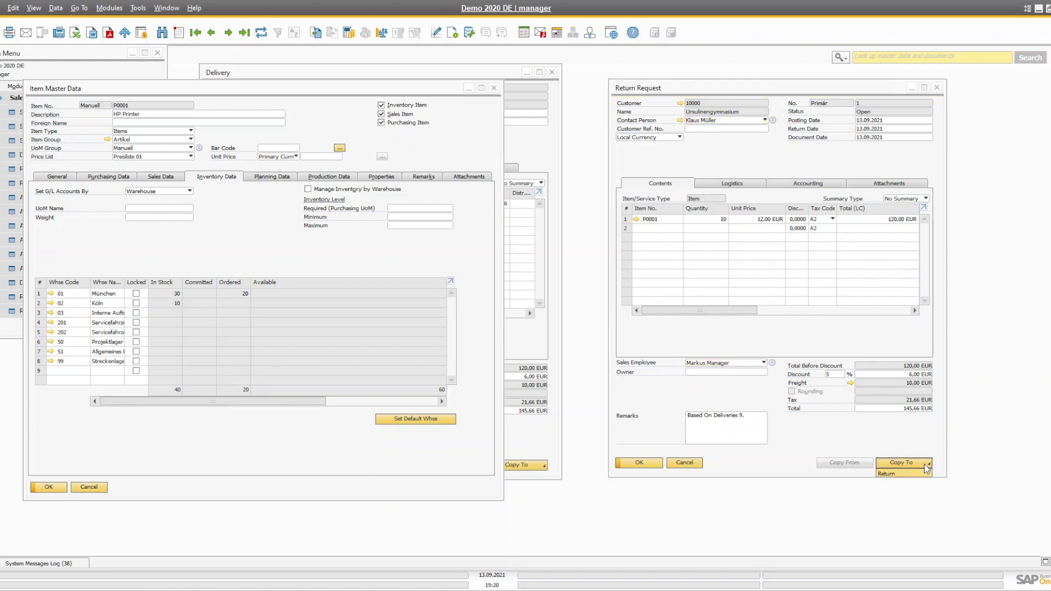
click(898, 474)
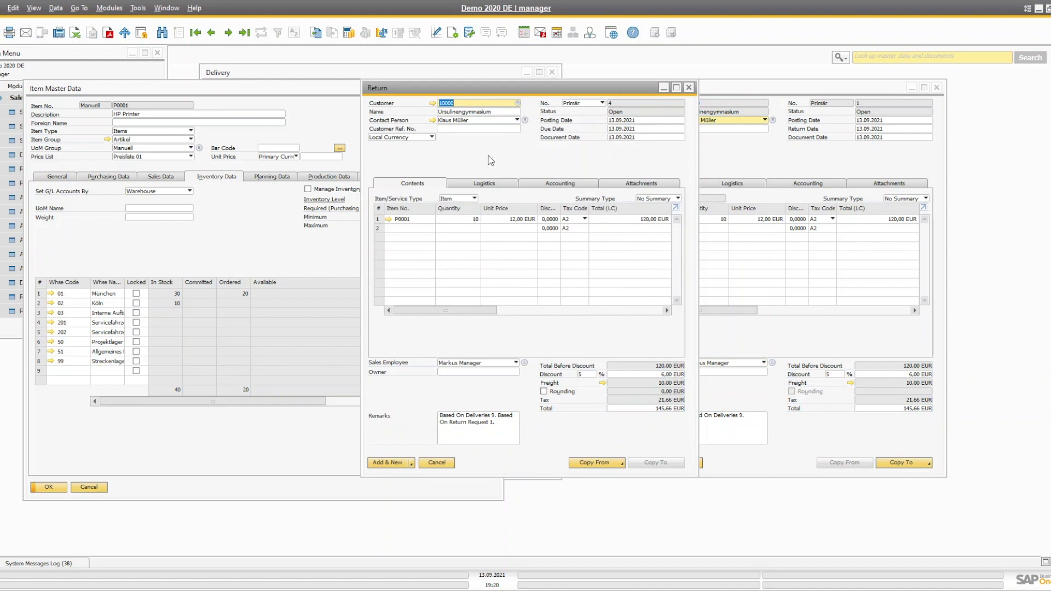
- Move the return window aside, check its item row, and add the return with confirmation
drag(463, 92, 327, 88)
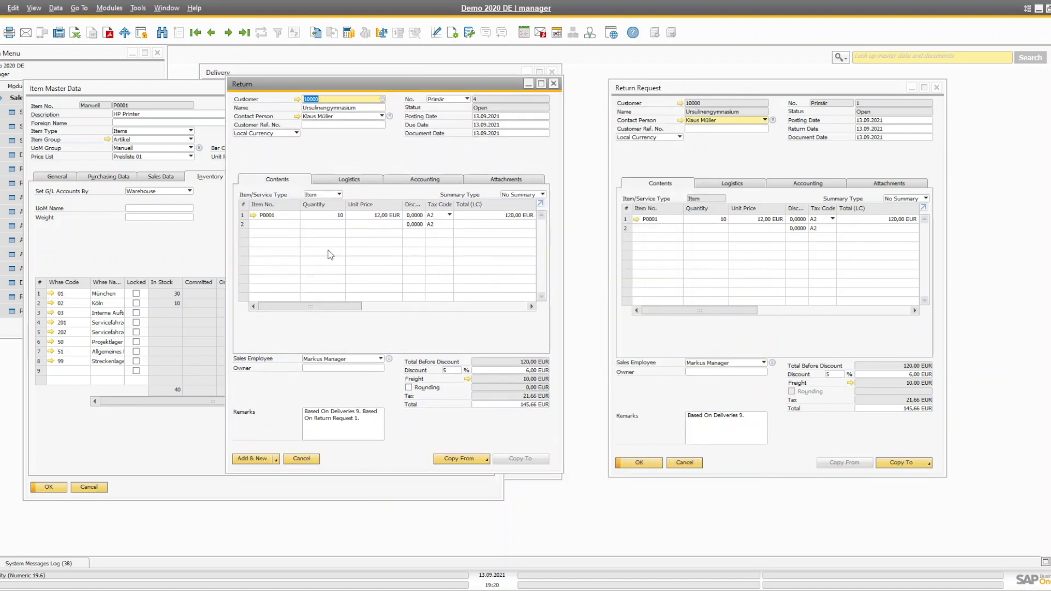
scroll(457, 315, right, 3)
scroll(370, 308, left, 3)
click(255, 456)
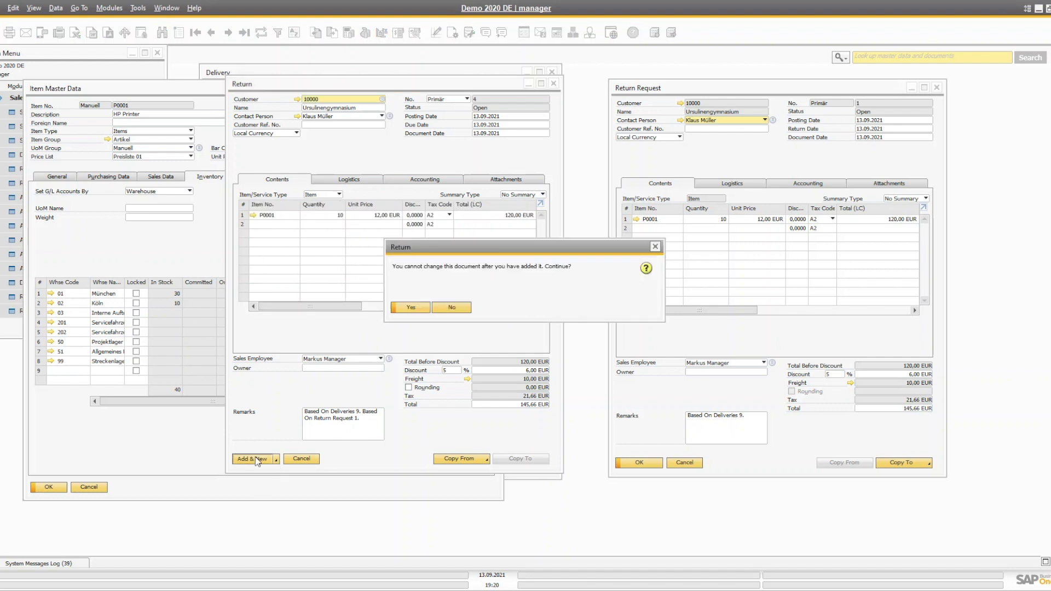
click(416, 306)
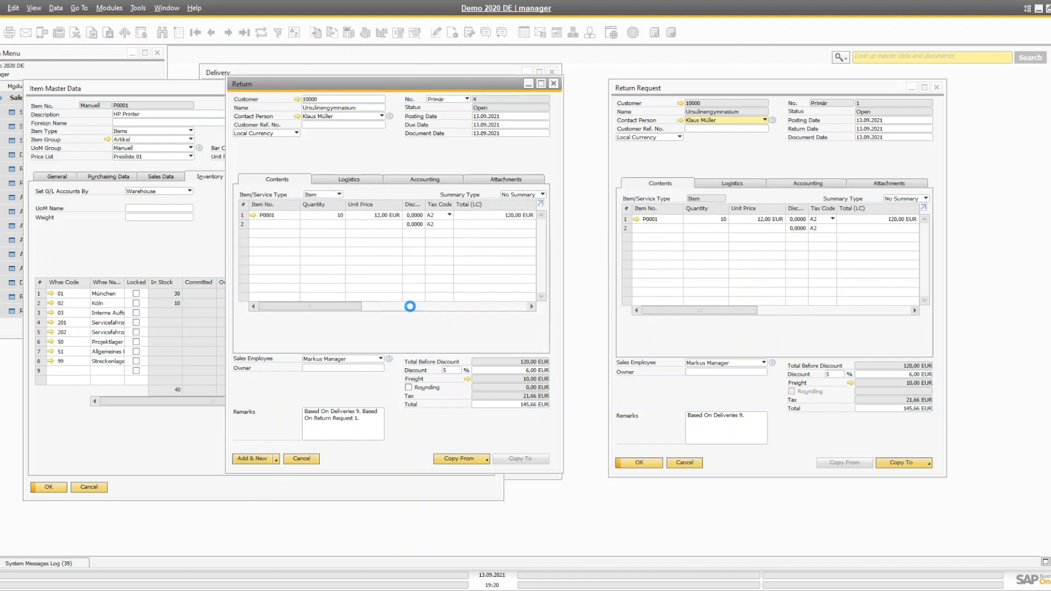
- Check item P0001's stock per warehouse in its master data and close the master data window
click(165, 246)
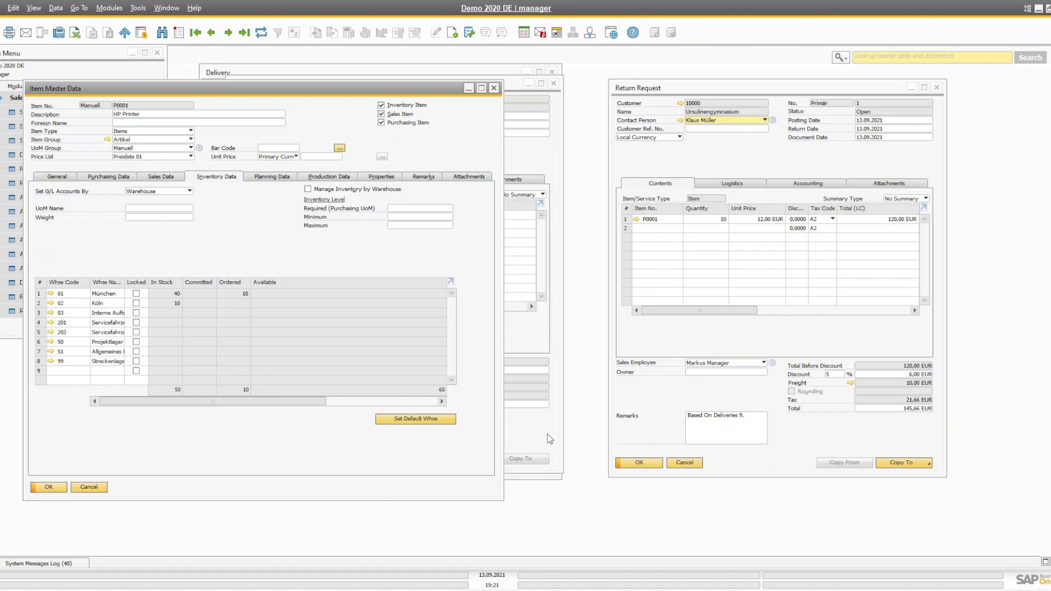
key(Tab)
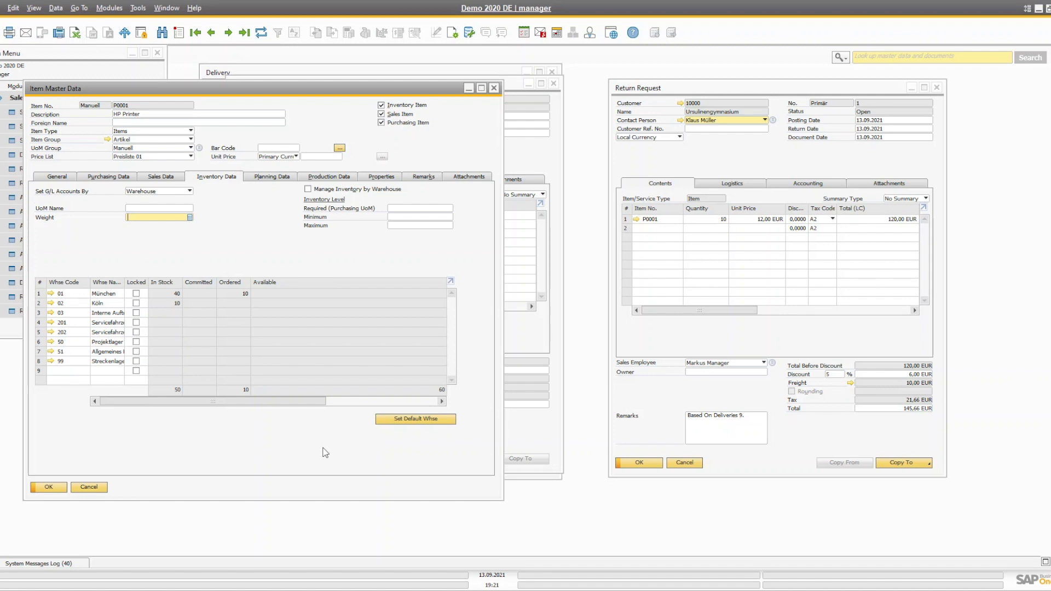
key(Return)
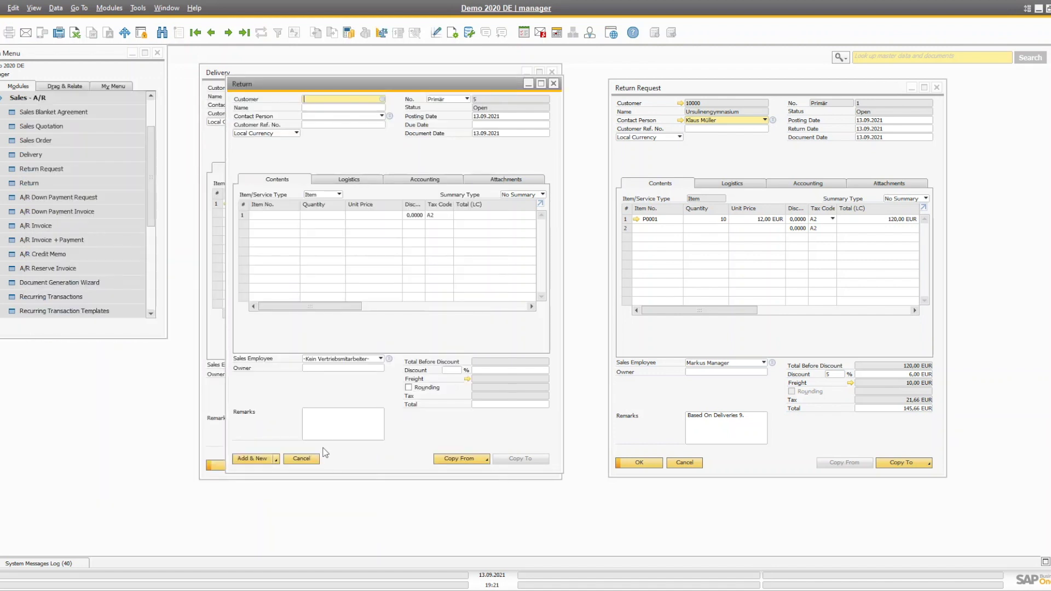
- Close the open return, delivery and return request windows
key(Escape)
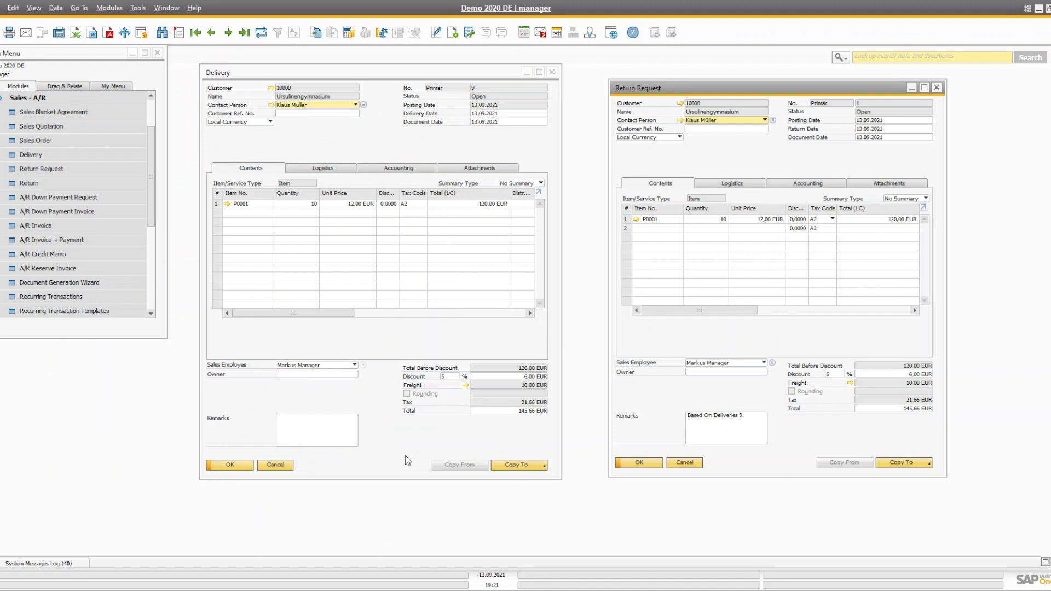
click(390, 455)
key(Escape)
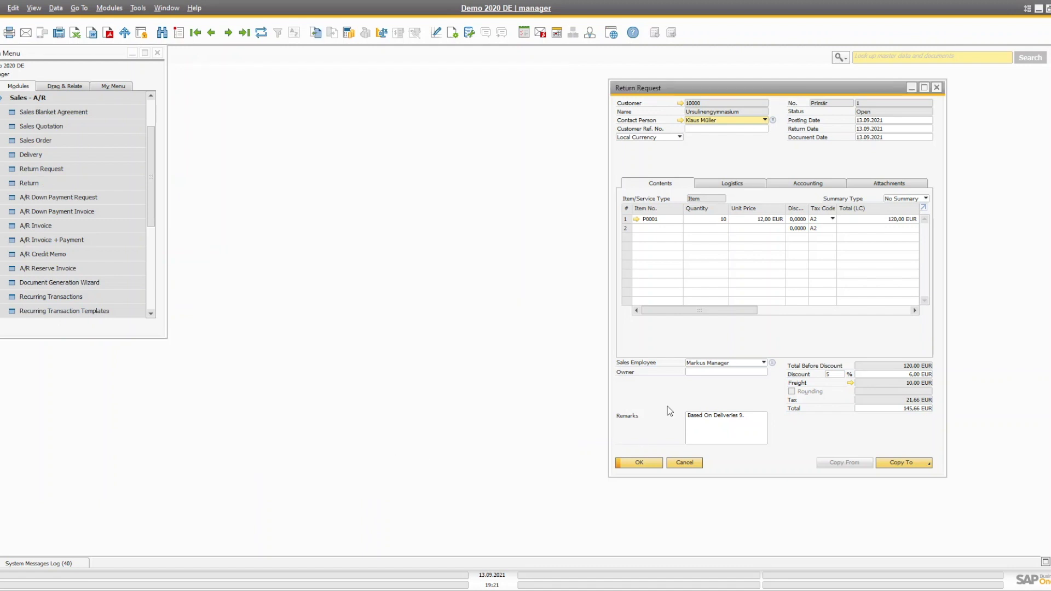
key(Escape)
- Open the most recent sales order and duplicate it with a reference to the original document
click(39, 131)
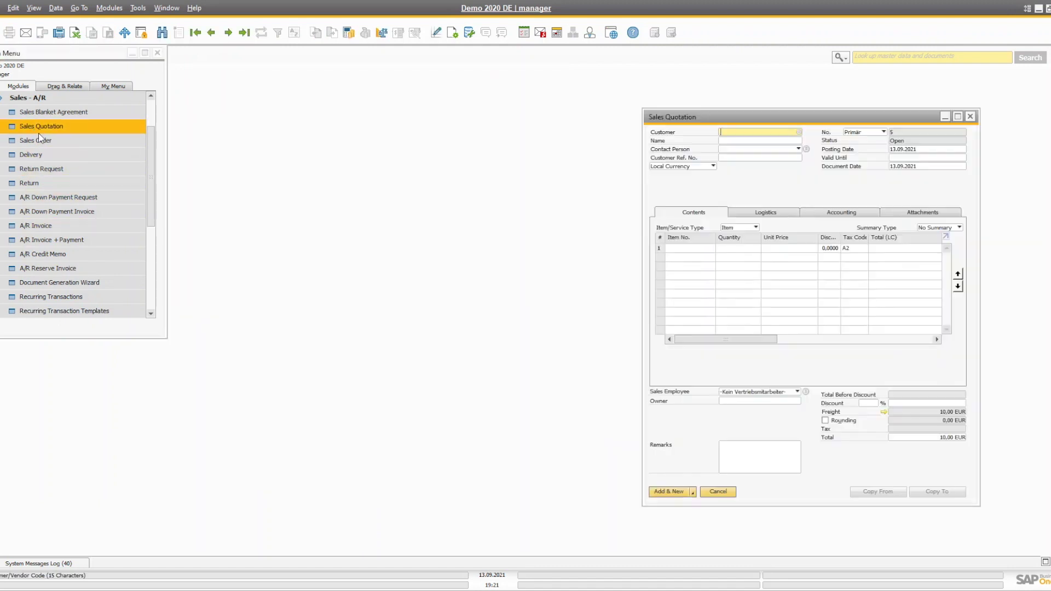
key(Escape)
click(37, 138)
click(245, 33)
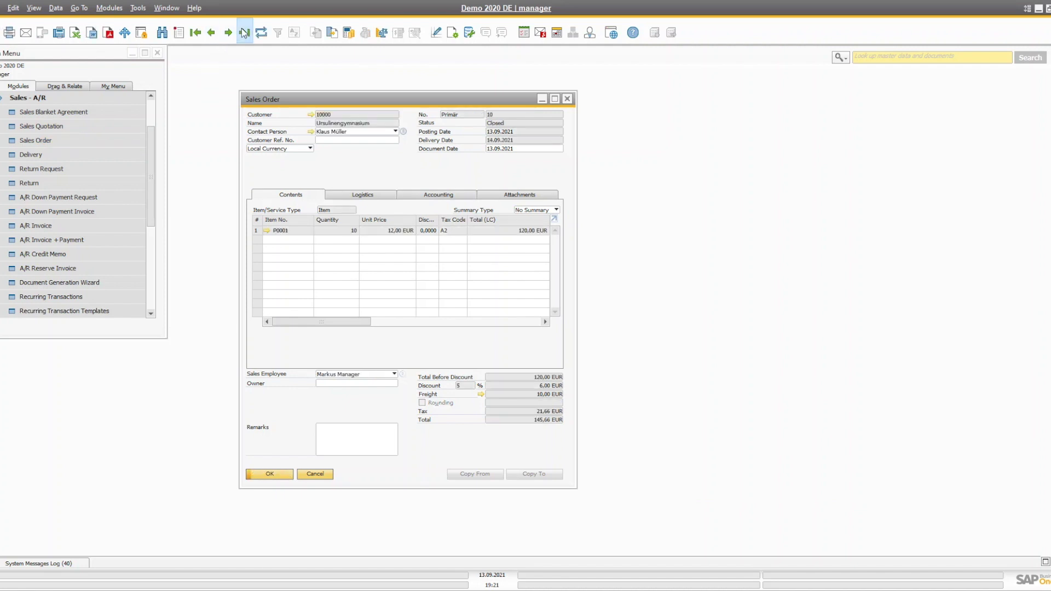
right_click(357, 159)
click(397, 169)
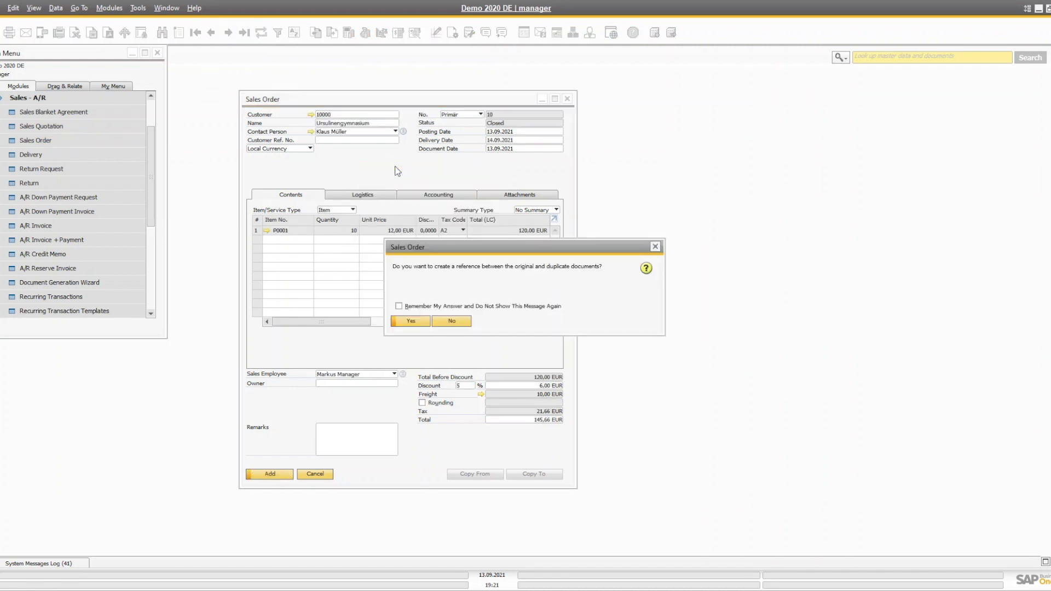
click(419, 322)
- Choose Ursulinengymnasium as the duplicated order's customer and set item P0001's unit price to 12 EUR
key(Tab)
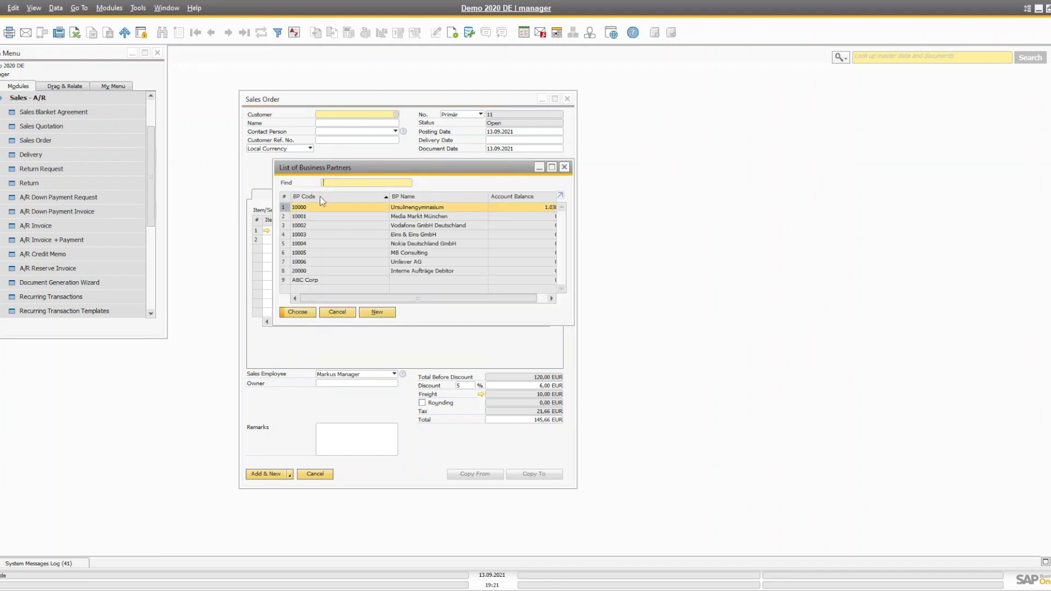
double_click(311, 206)
click(415, 322)
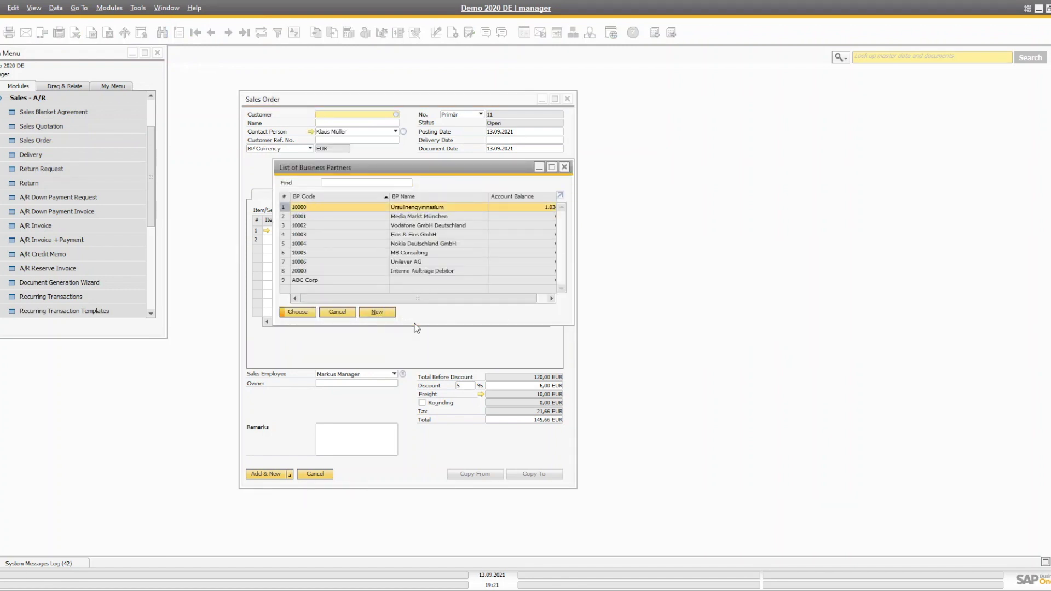
click(375, 230)
text(12)
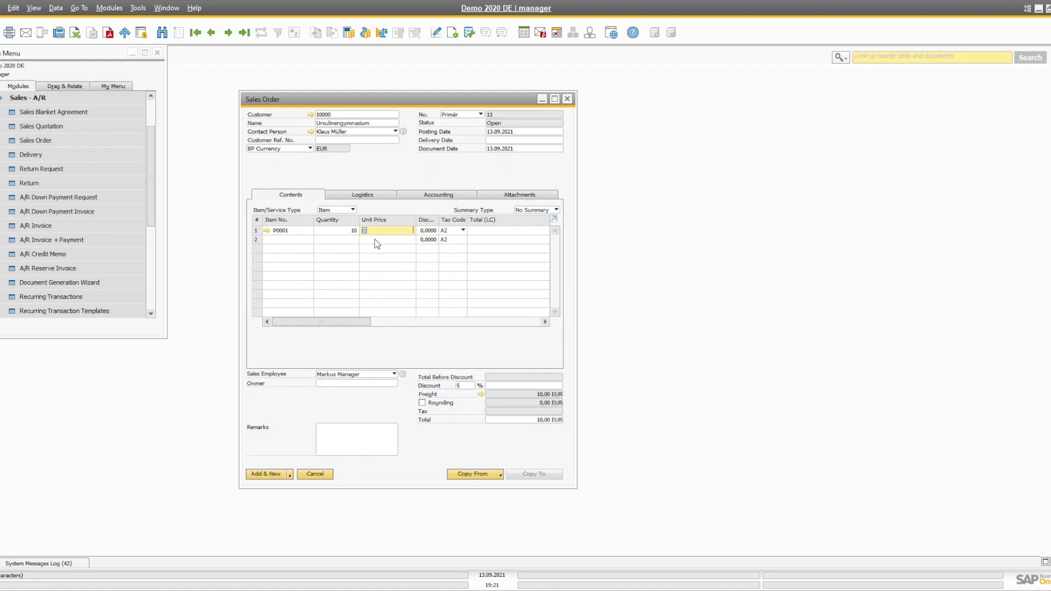
key(Tab)
- Set the delivery date to 13.09.2021 and add the new sales order
click(263, 477)
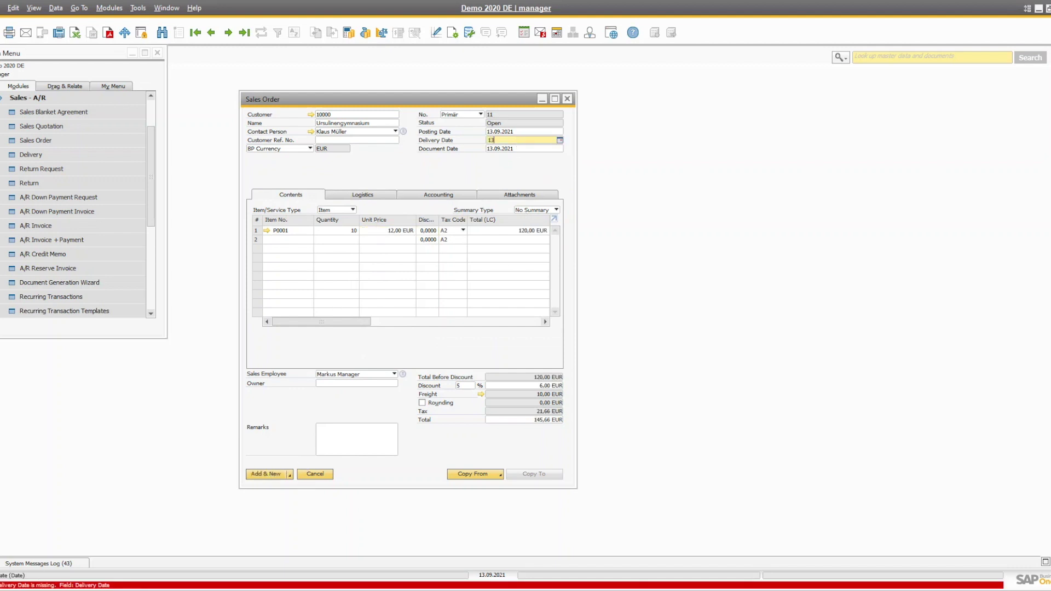
text(13)
key(Tab)
click(407, 322)
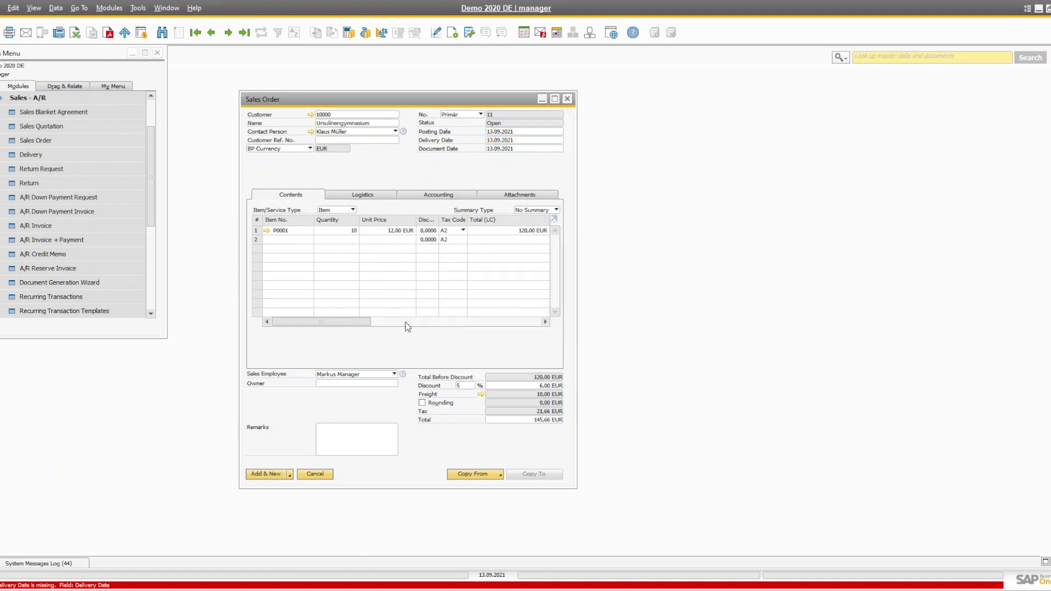
click(268, 474)
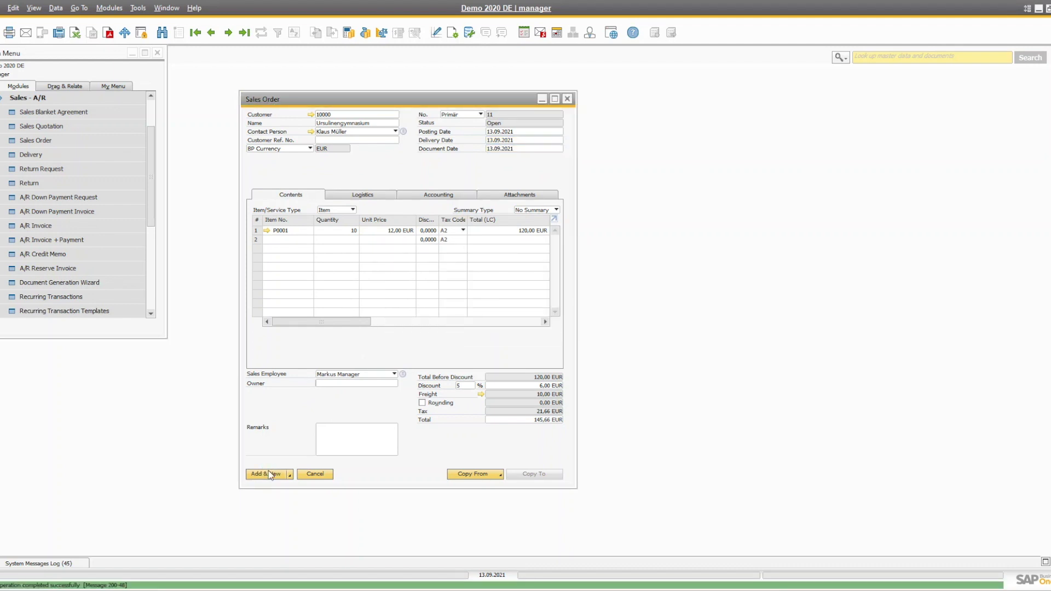
- Reopen the newly added sales order, copy it to a delivery, and add the delivery with confirmation
click(244, 32)
click(552, 476)
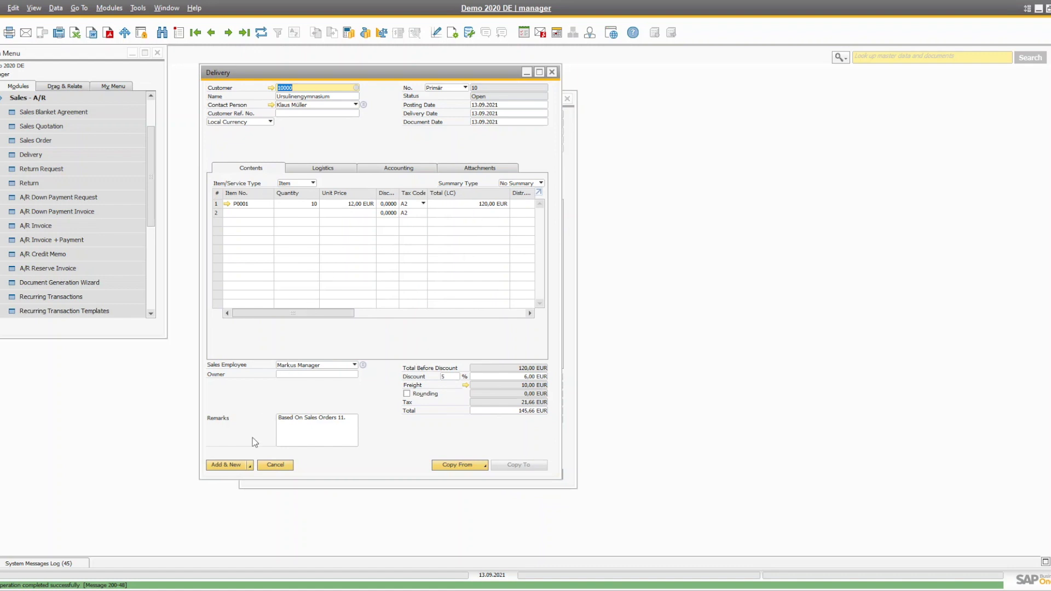
click(227, 465)
click(413, 307)
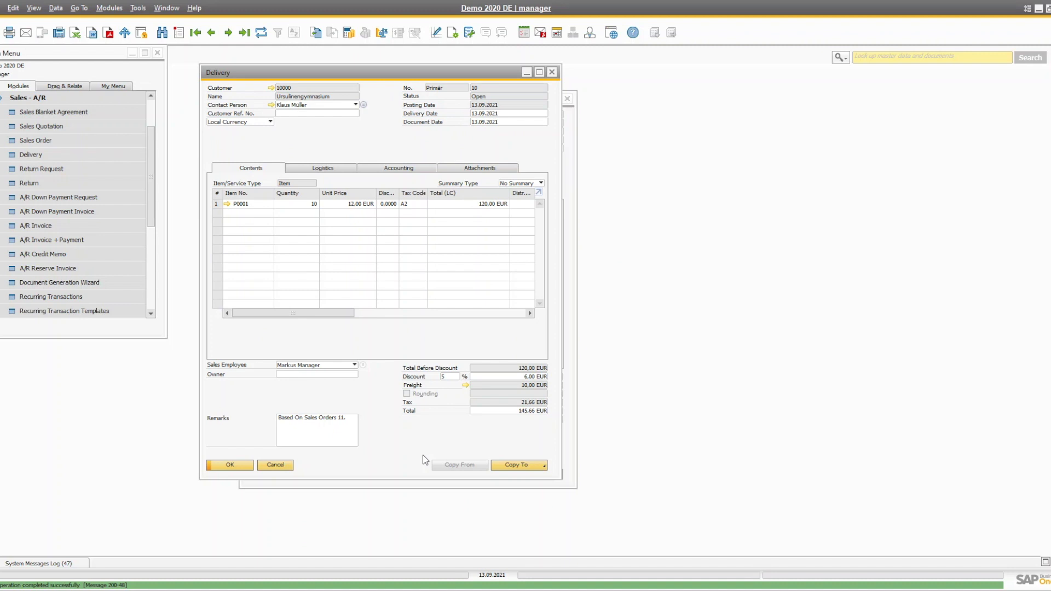
- Place the delivery beside its sales order and refresh the order to compare both documents' status
click(522, 465)
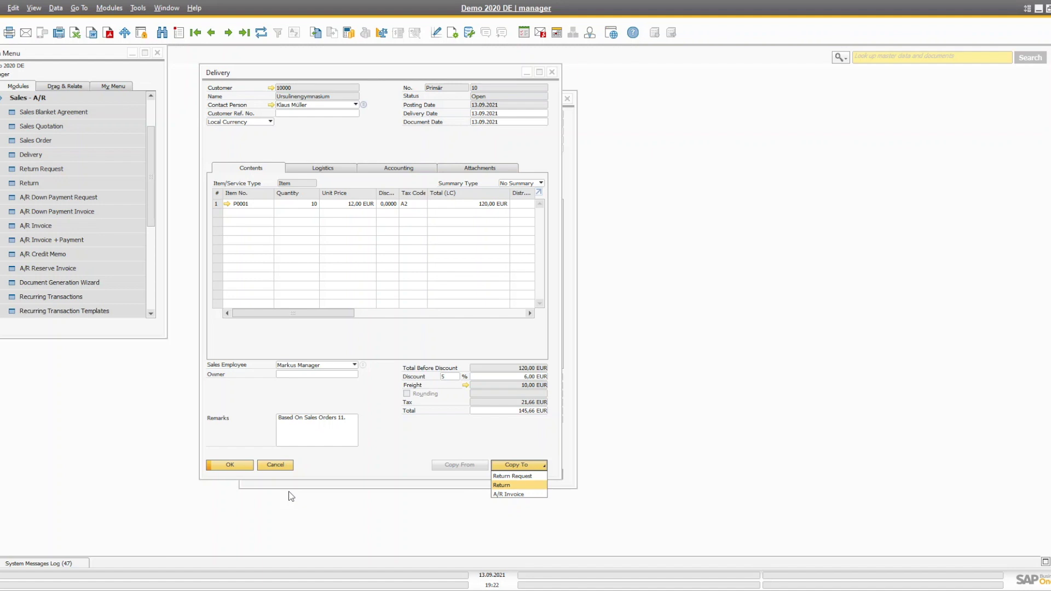
click(377, 469)
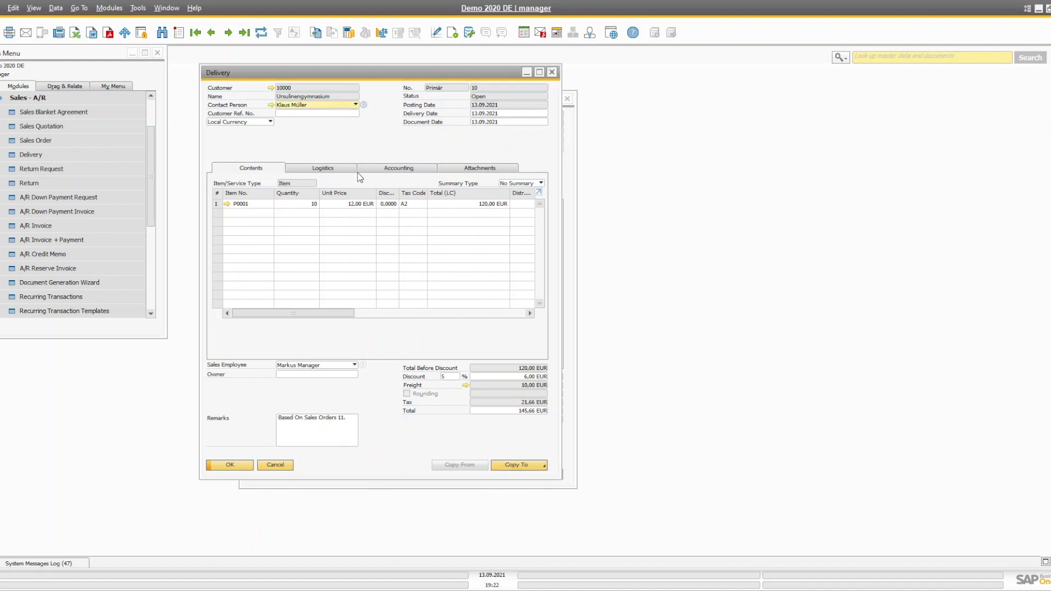
drag(386, 73, 821, 56)
click(445, 166)
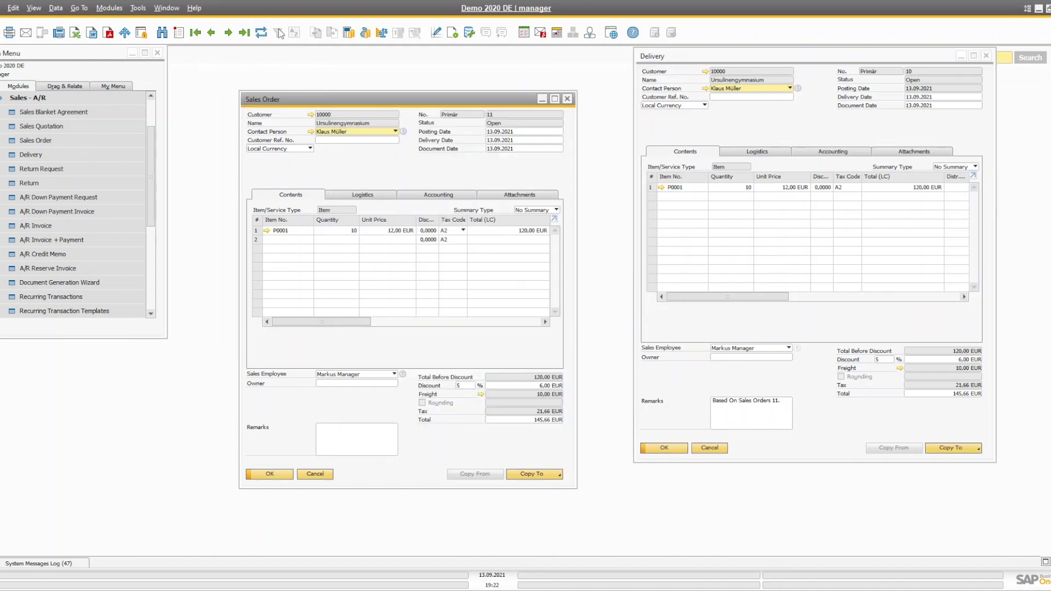
click(262, 33)
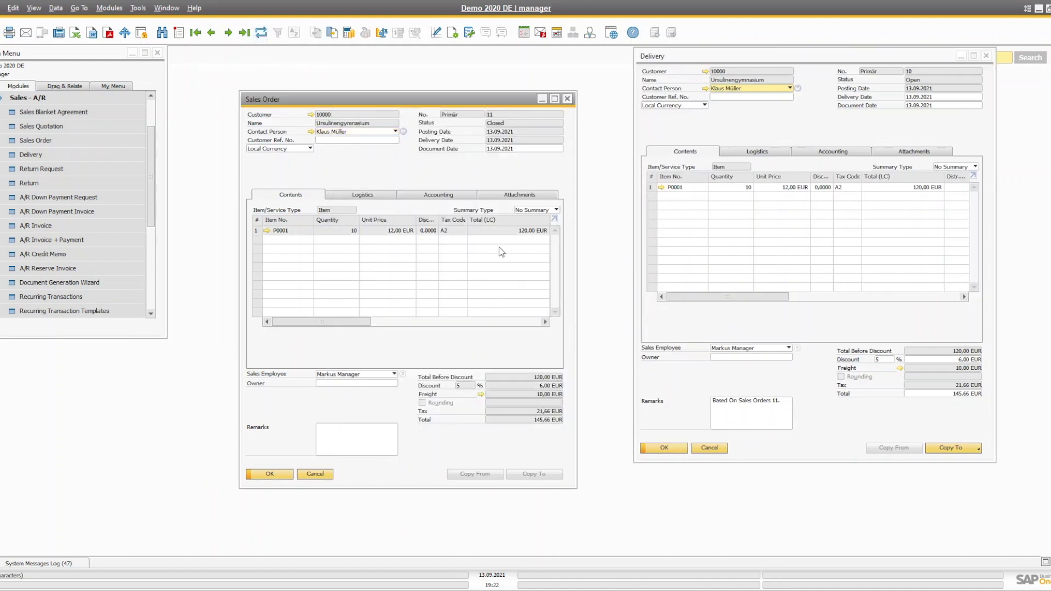
click(782, 129)
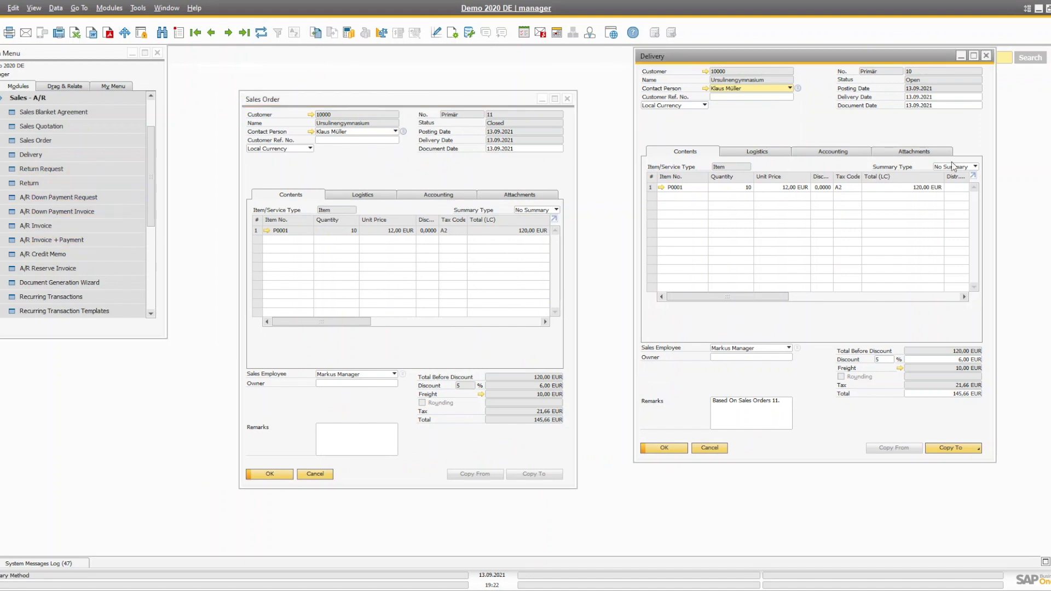
click(802, 144)
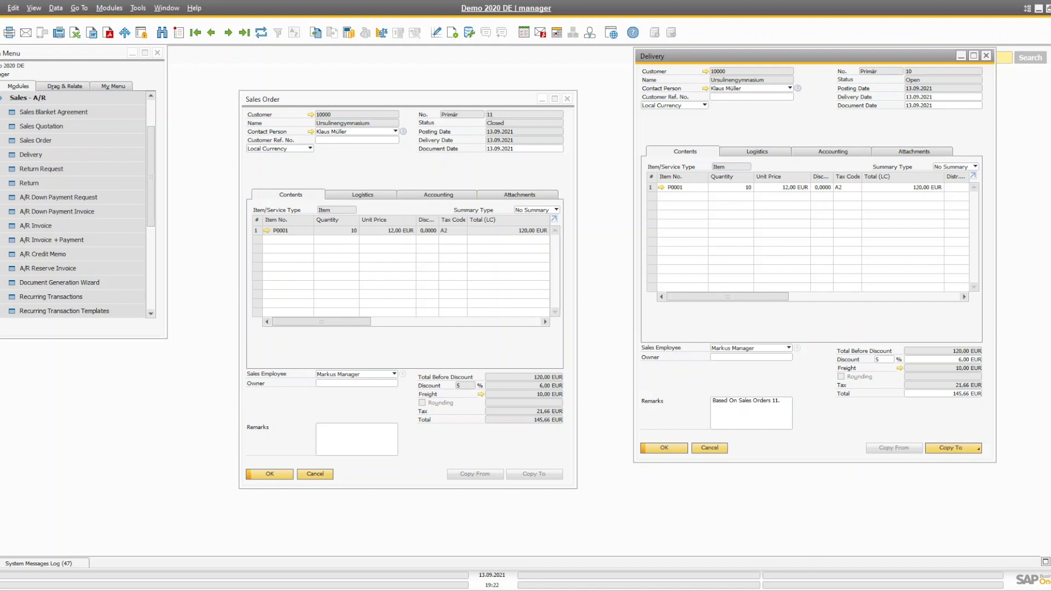
- Open the per-document settings for the Sales Order in the system initialization's Document Settings
click(49, 101)
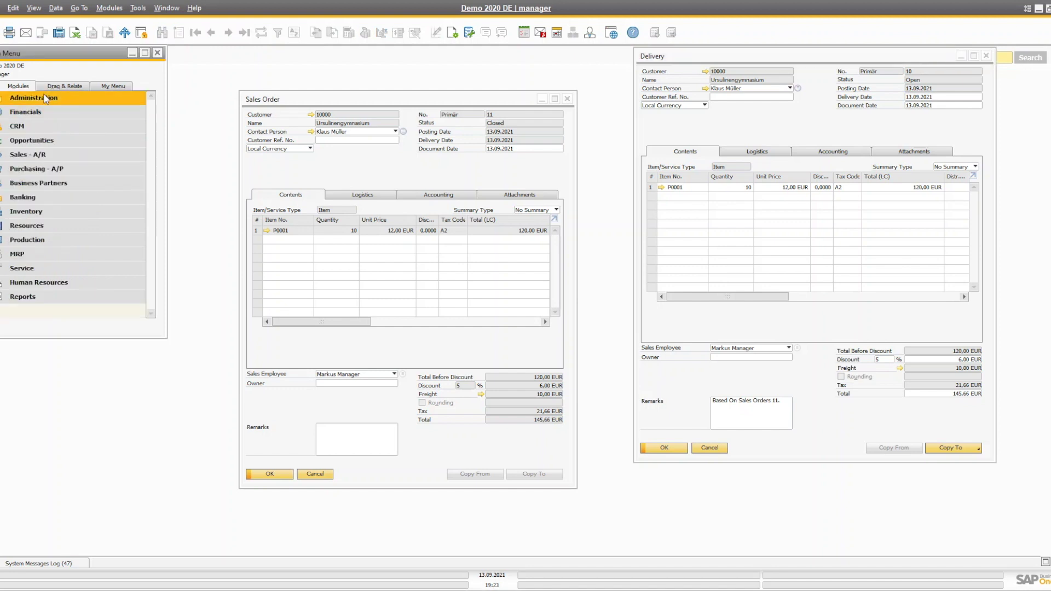
click(39, 98)
click(47, 155)
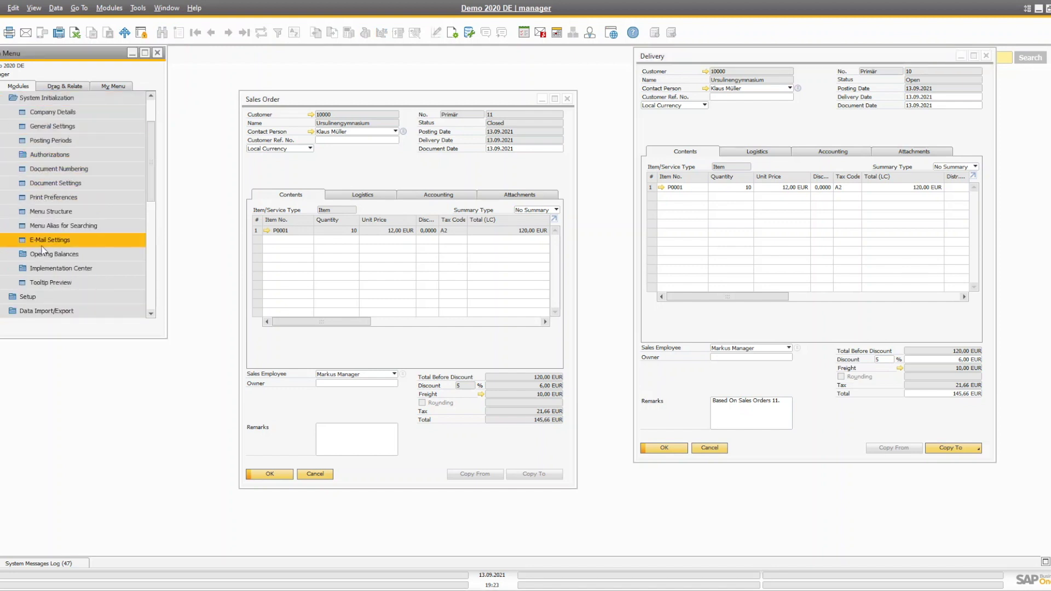
click(55, 183)
click(328, 90)
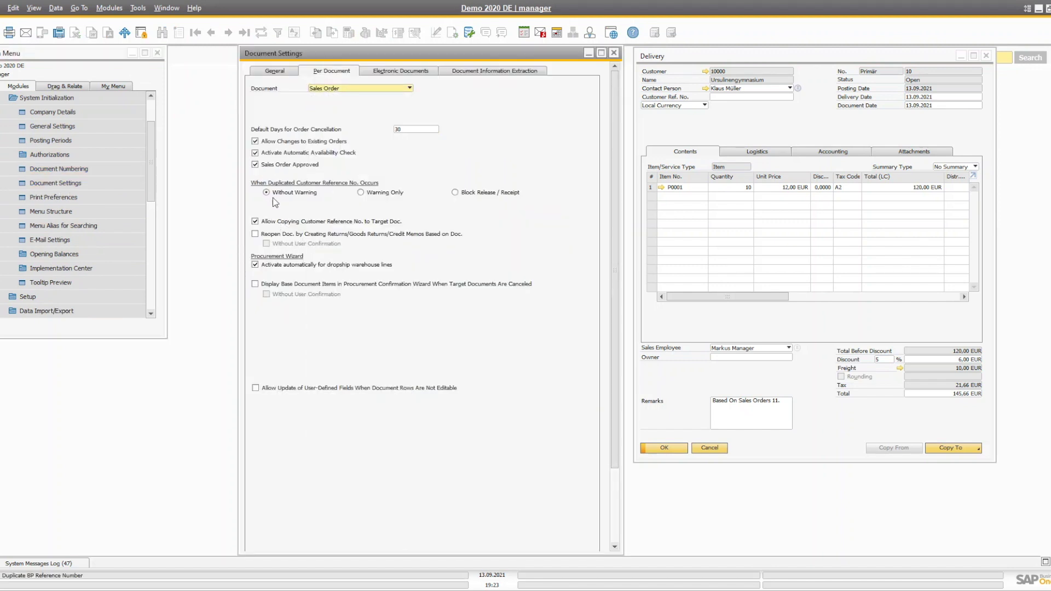
- Enable reopening sales orders by creating returns, goods returns or credit memos based on them, and save the settings
click(264, 235)
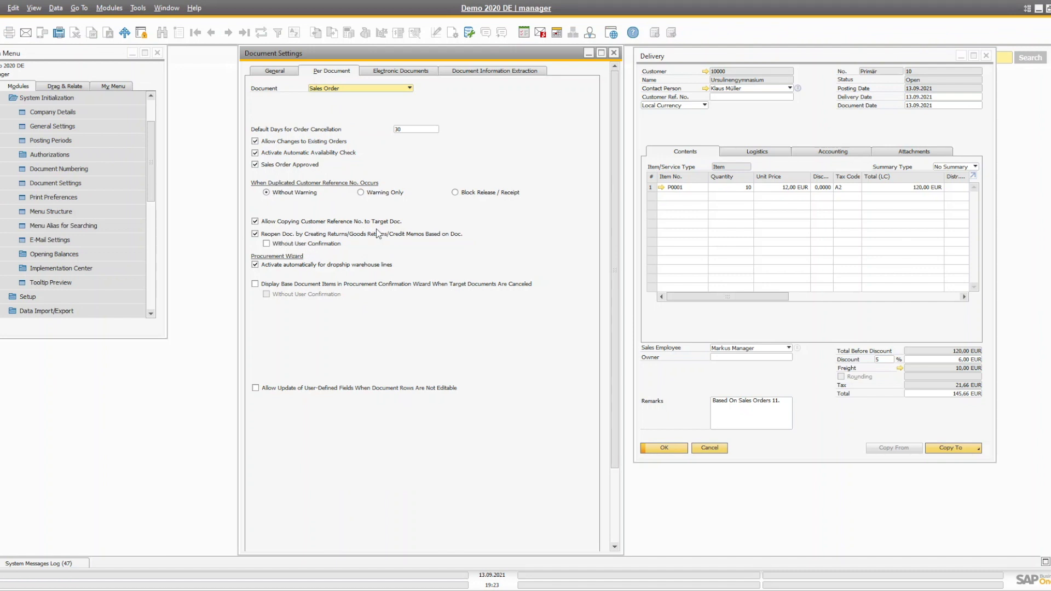
scroll(399, 279, down, 3)
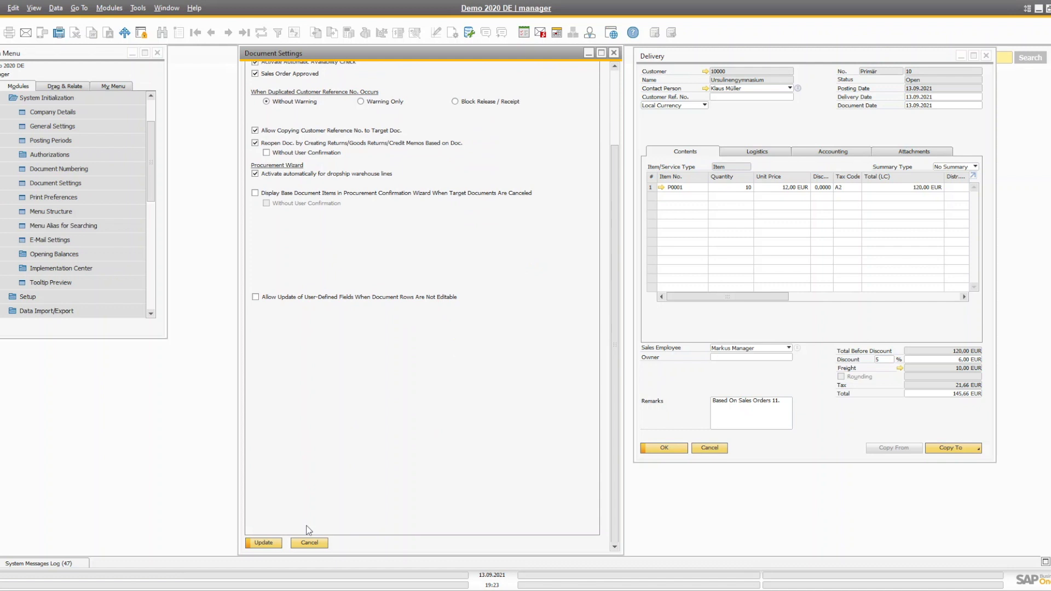
click(263, 542)
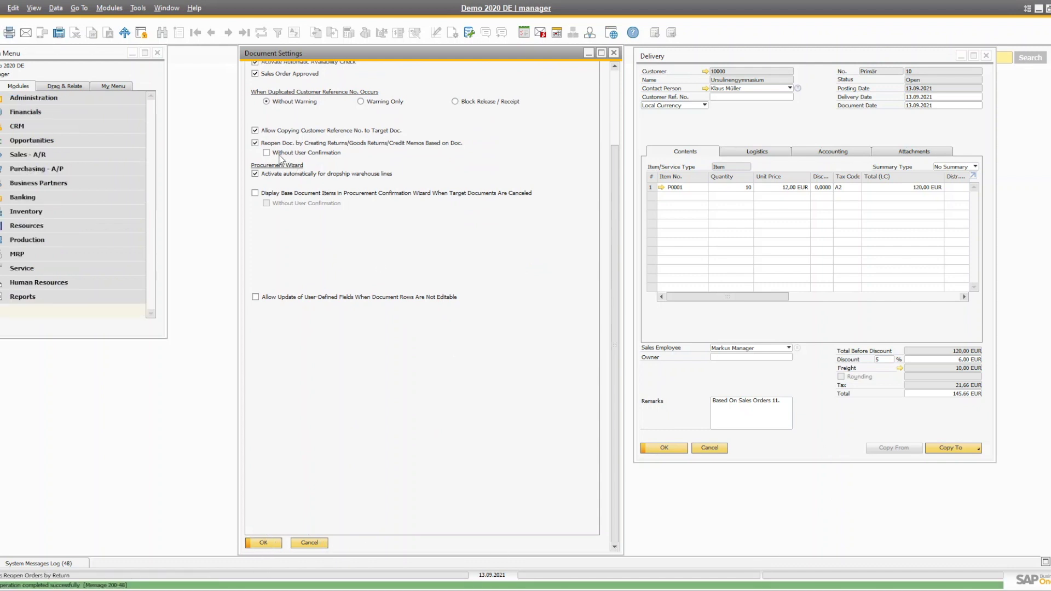
- Copy the delivery to a new return and move the return window beside the sales order
click(728, 315)
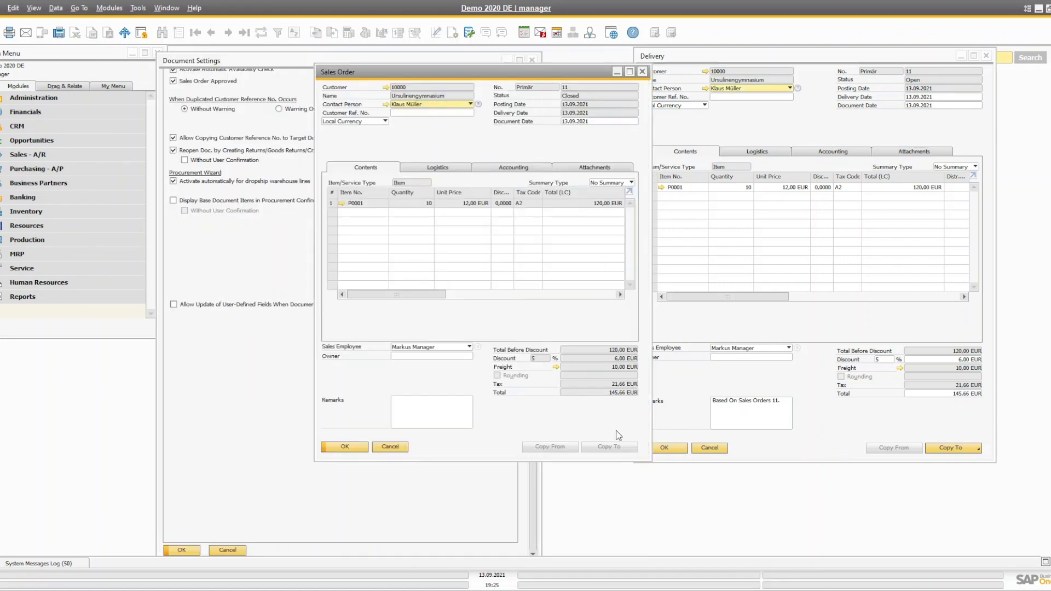
click(764, 444)
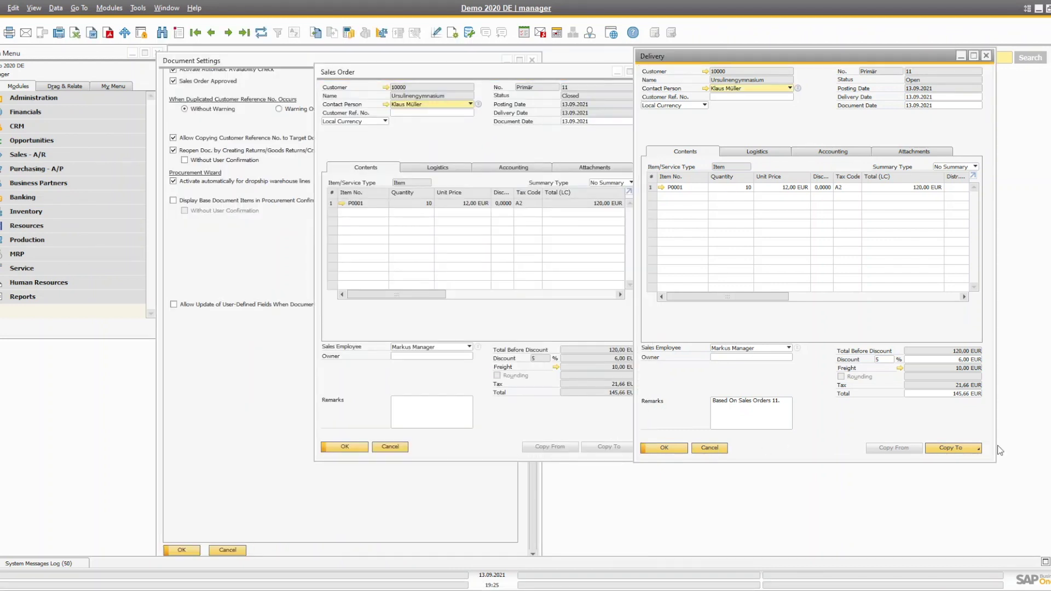
click(968, 446)
click(952, 468)
drag(557, 134, 668, 134)
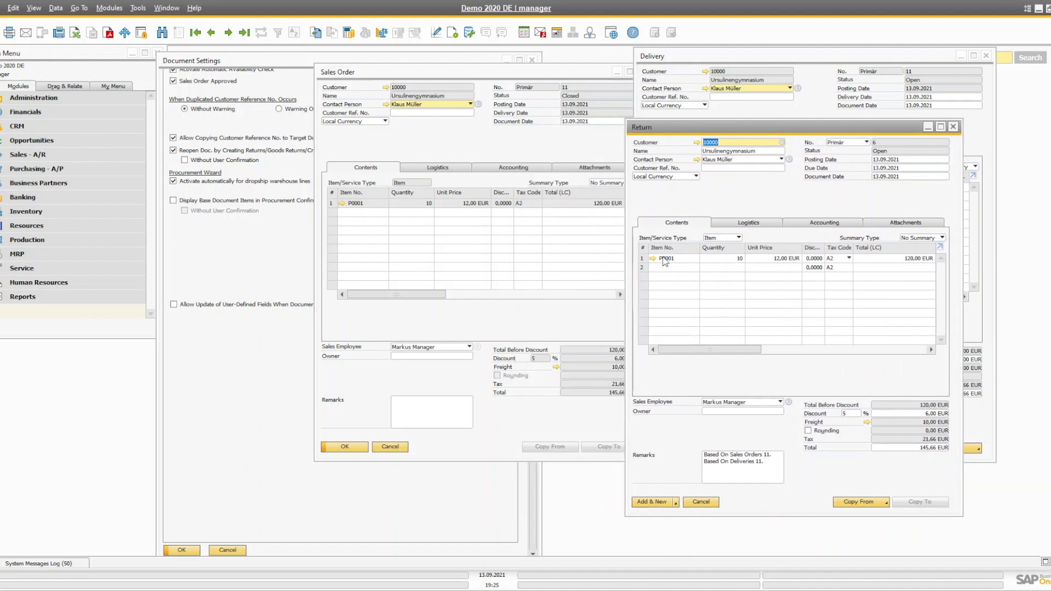
- Add the return, agreeing to reopen the items in the original order, and refresh the sales order
click(652, 501)
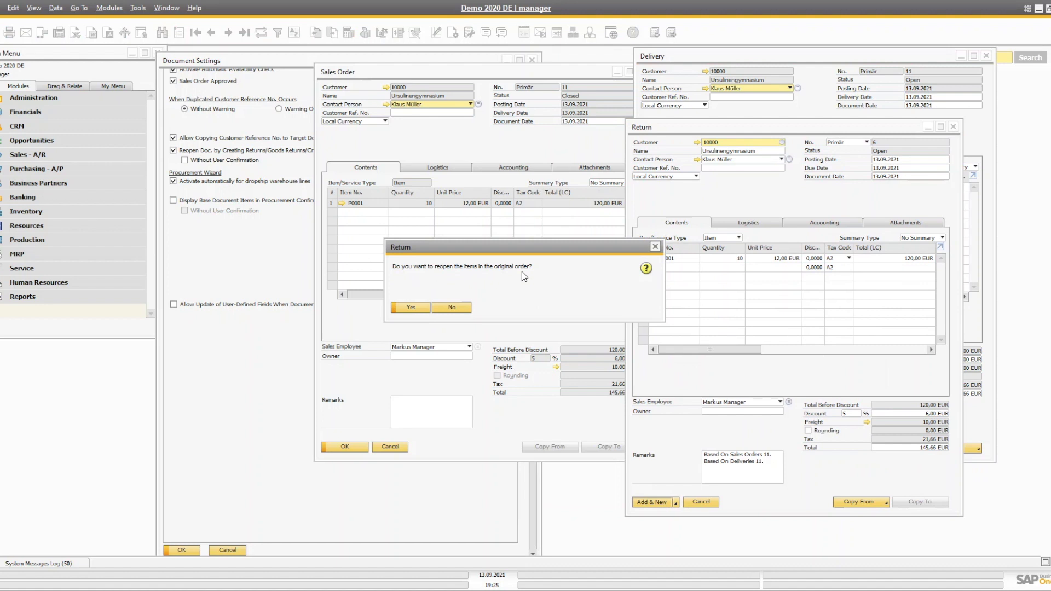
click(411, 308)
click(411, 308)
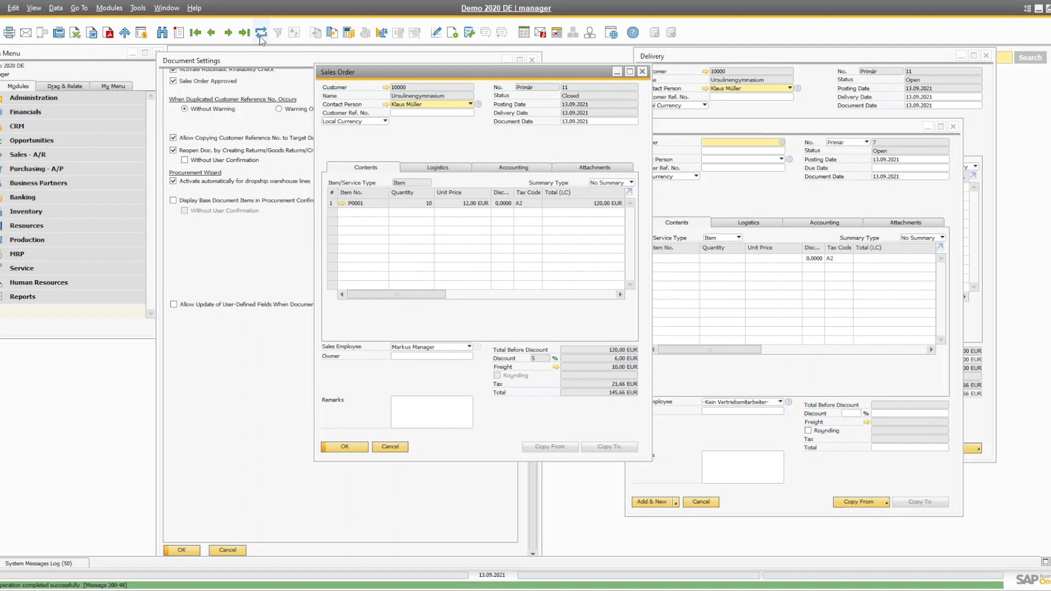
click(261, 32)
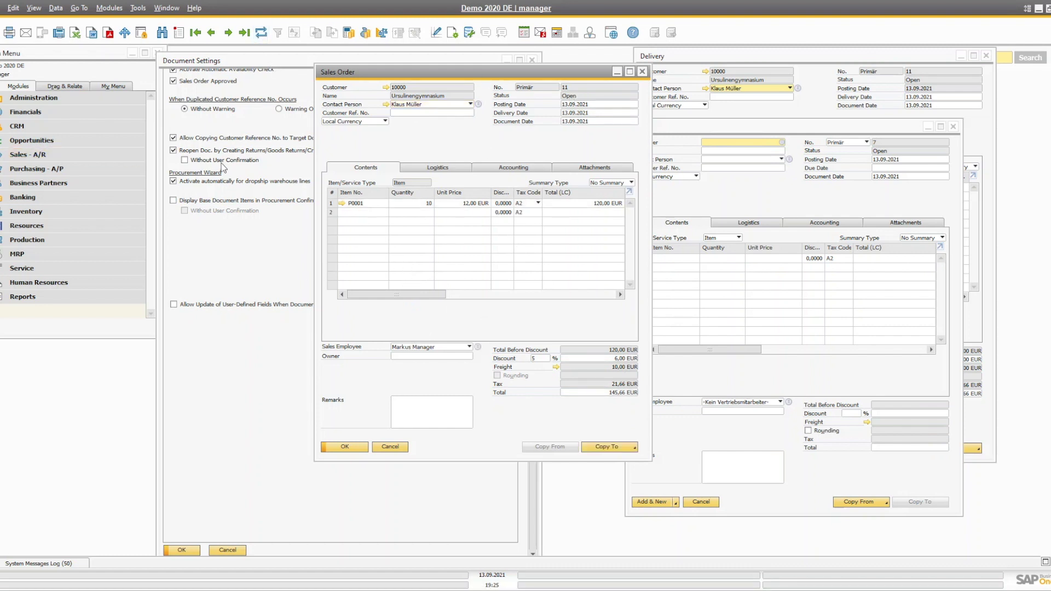
- Enable reopening orders without user confirmation and save the document settings
click(184, 160)
click(182, 550)
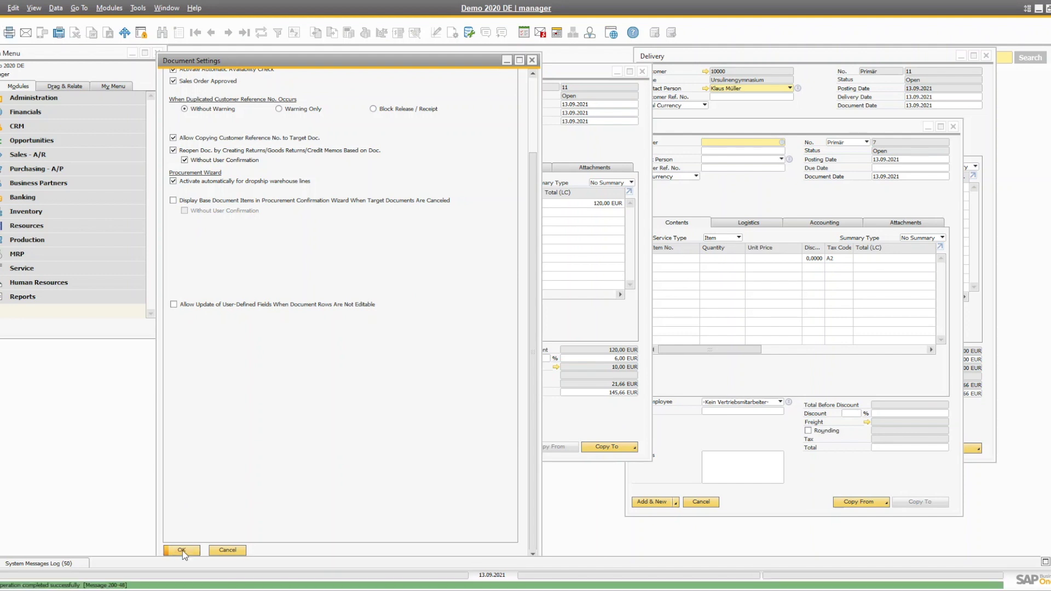
- Close the empty return window and go back to the reopened sales order
click(624, 336)
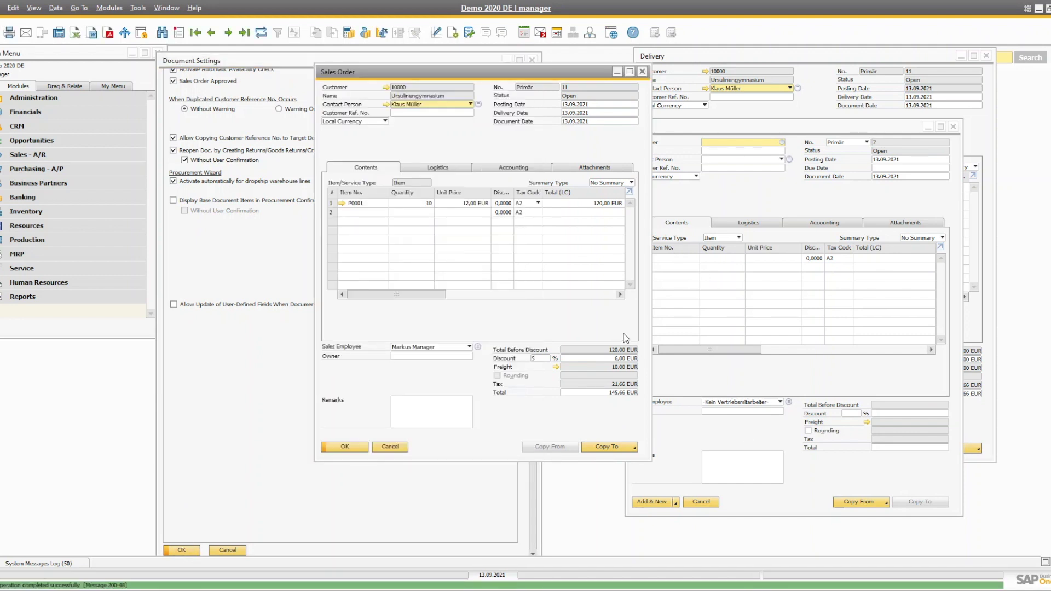
click(760, 380)
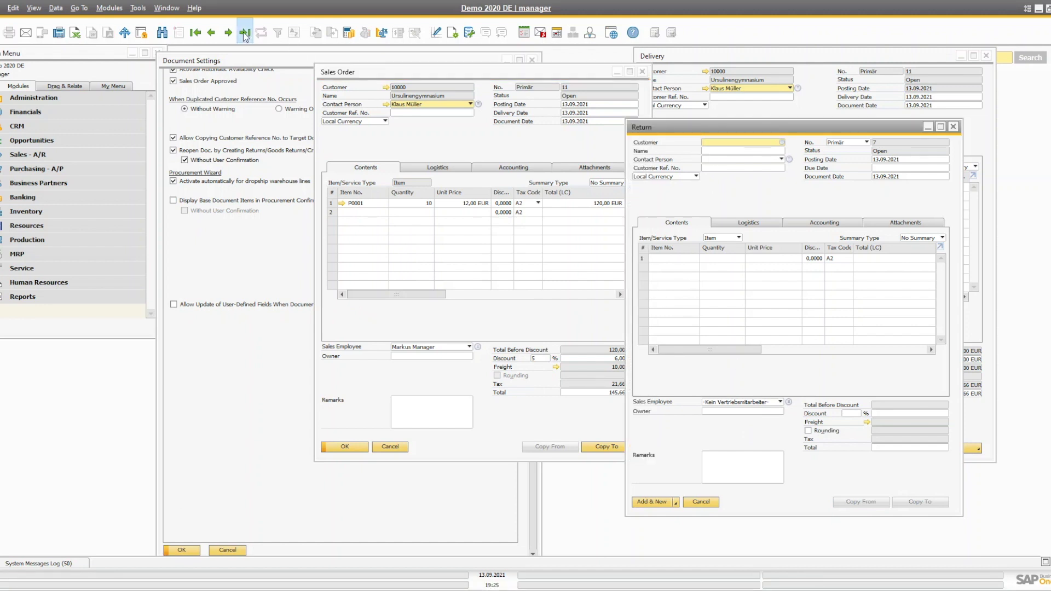
click(953, 127)
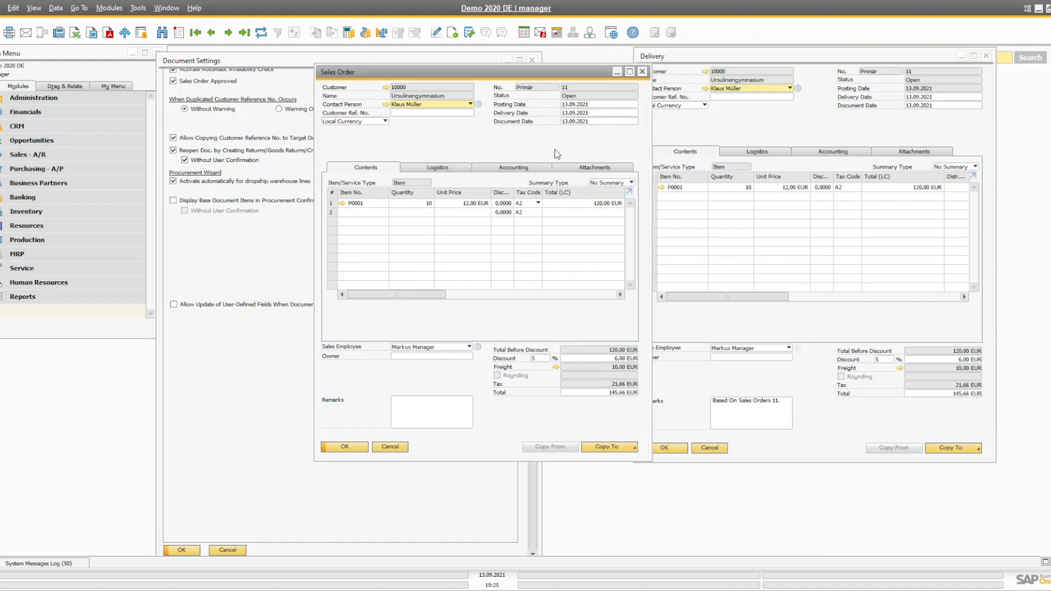
- Bring the sales order in front of the document settings, move it aside, and close the old delivery window
click(276, 270)
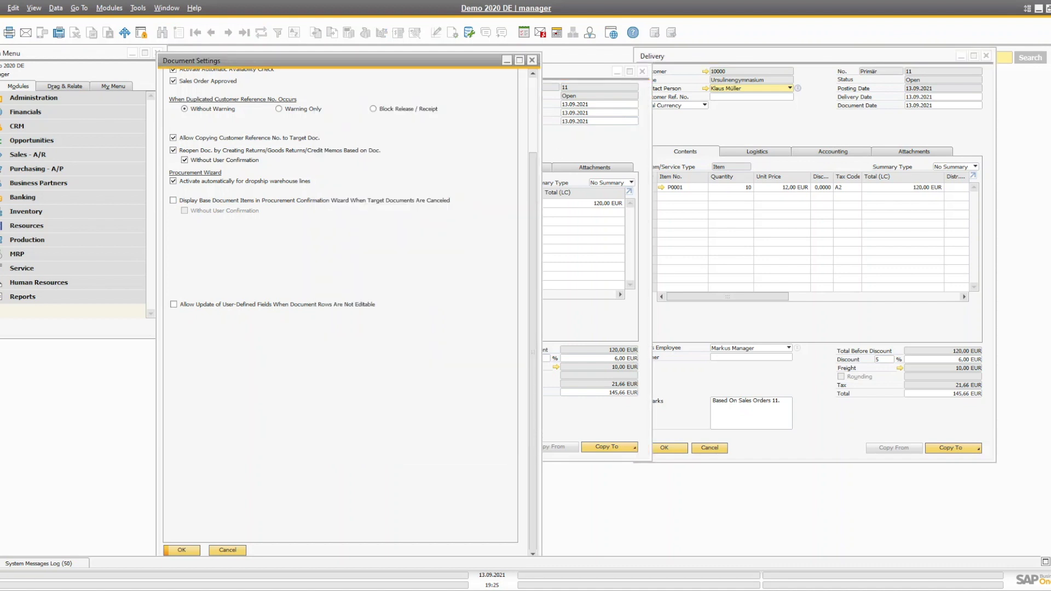
click(585, 310)
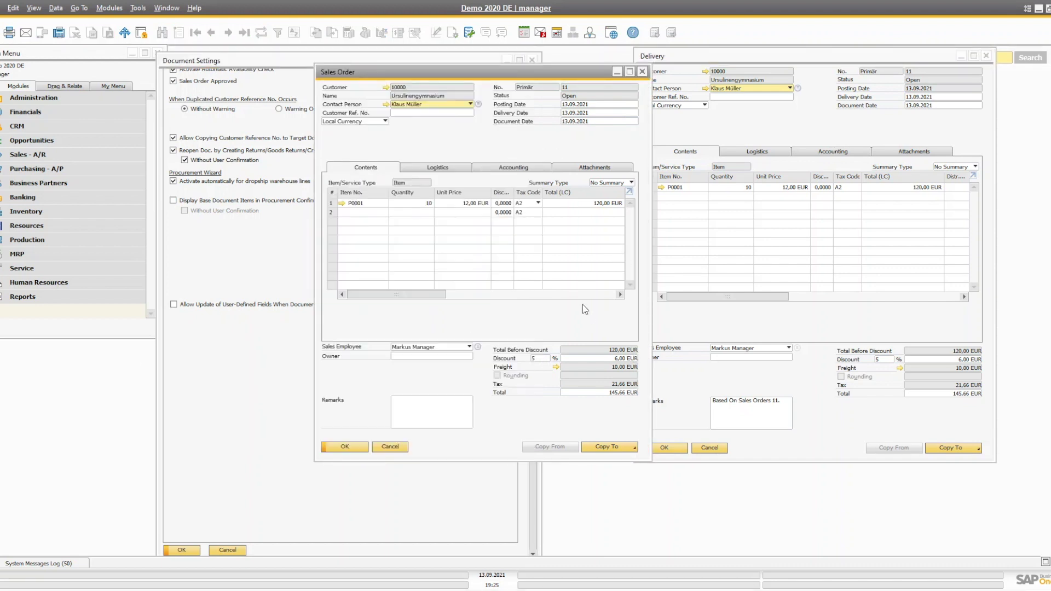
drag(374, 75, 254, 74)
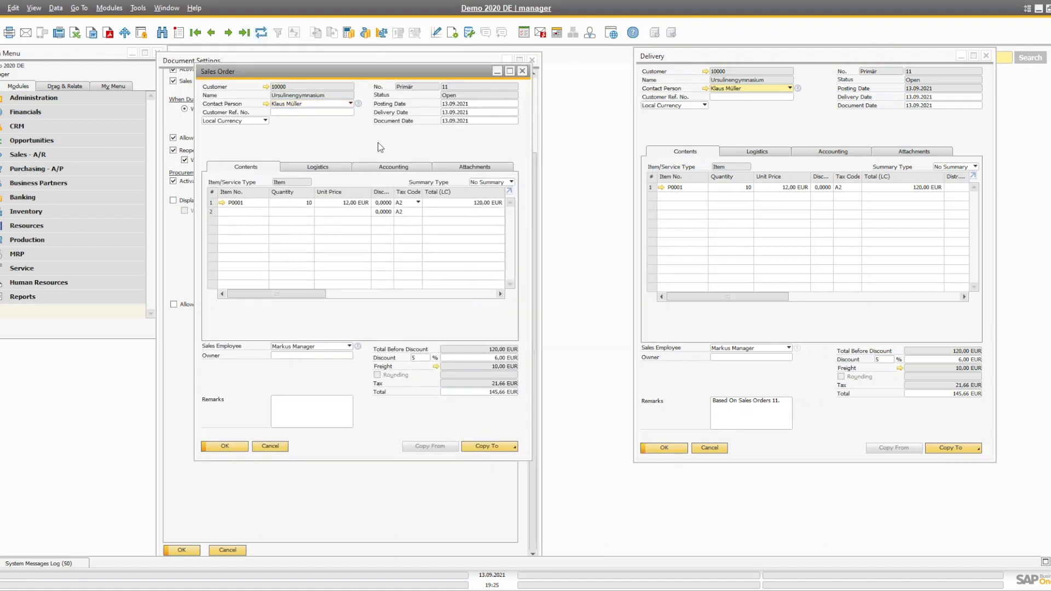
click(986, 55)
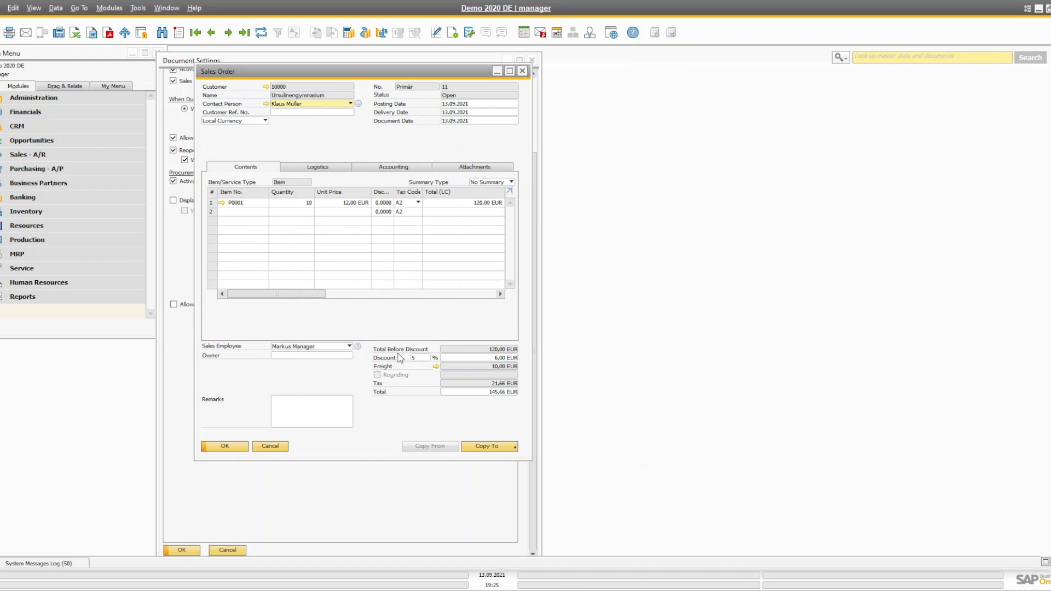
- Copy the sales order to a new delivery, add it, and display the added delivery
click(500, 447)
click(477, 457)
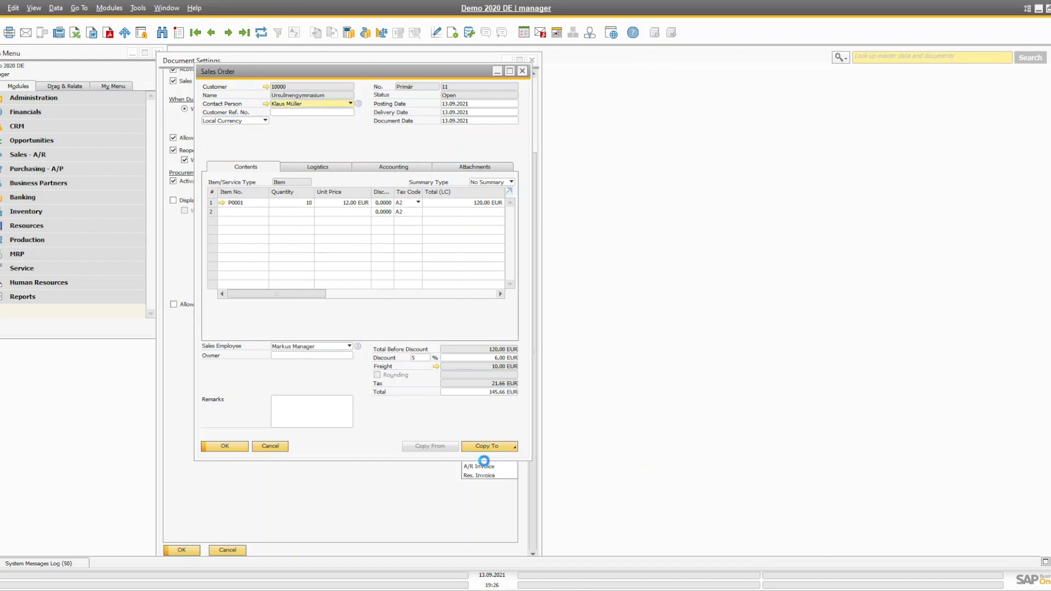
click(659, 448)
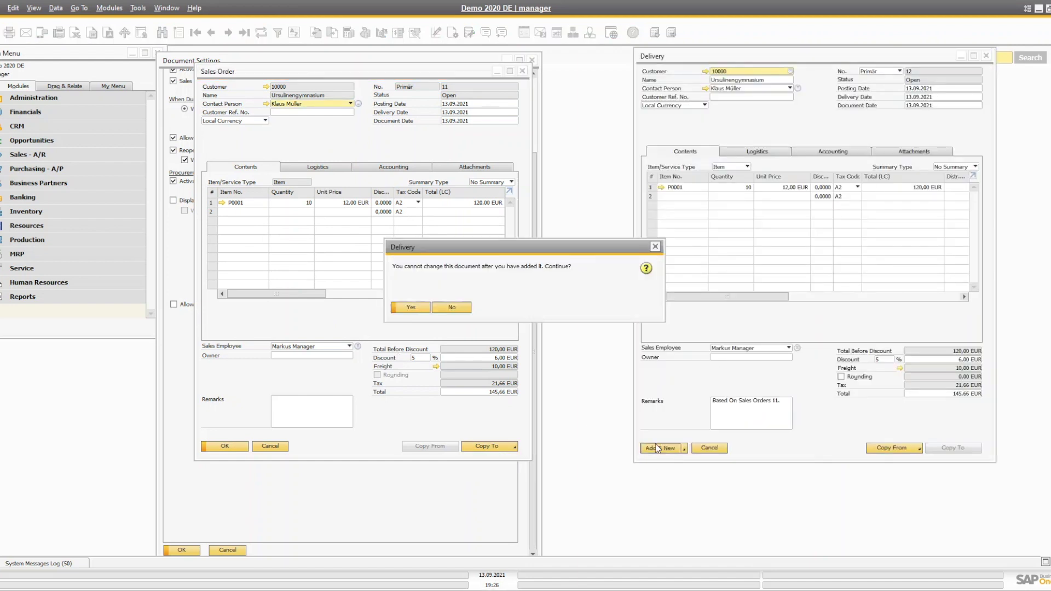
click(411, 307)
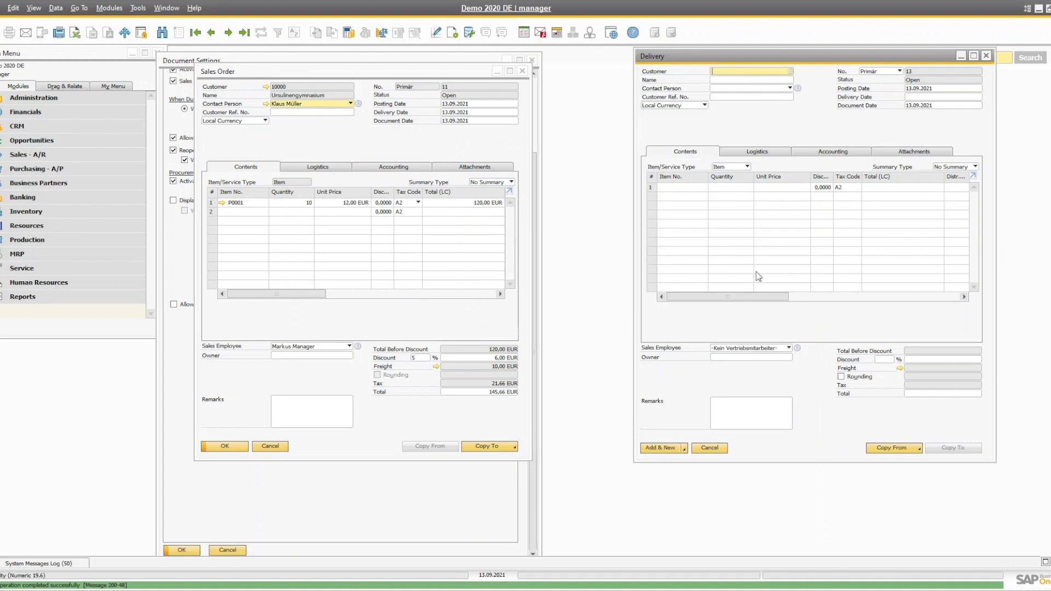
click(244, 32)
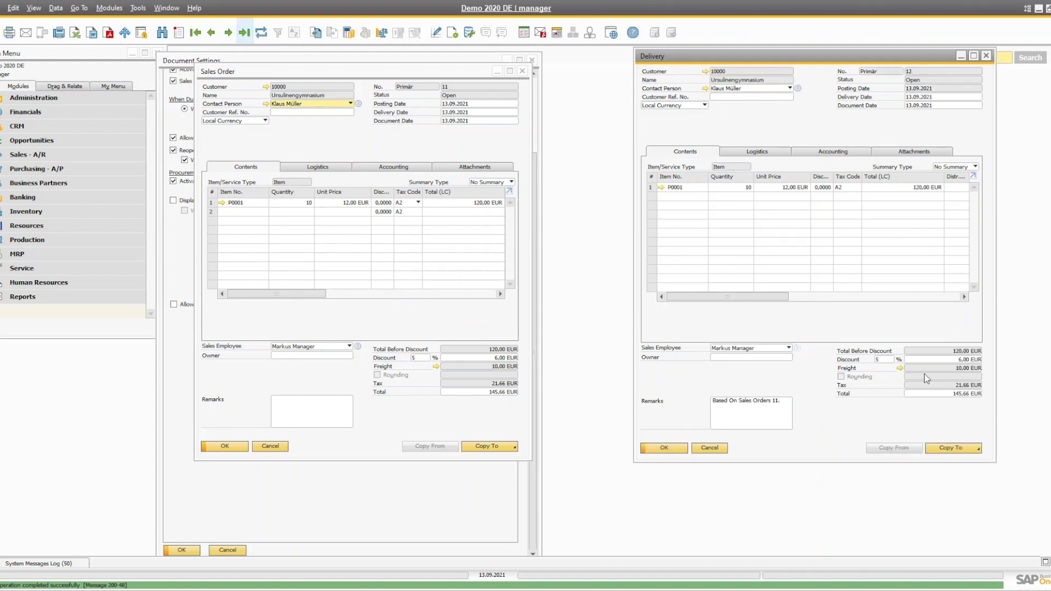
- Copy the delivery to a new return and open the inventory data of item P0001 from the sales order
click(948, 446)
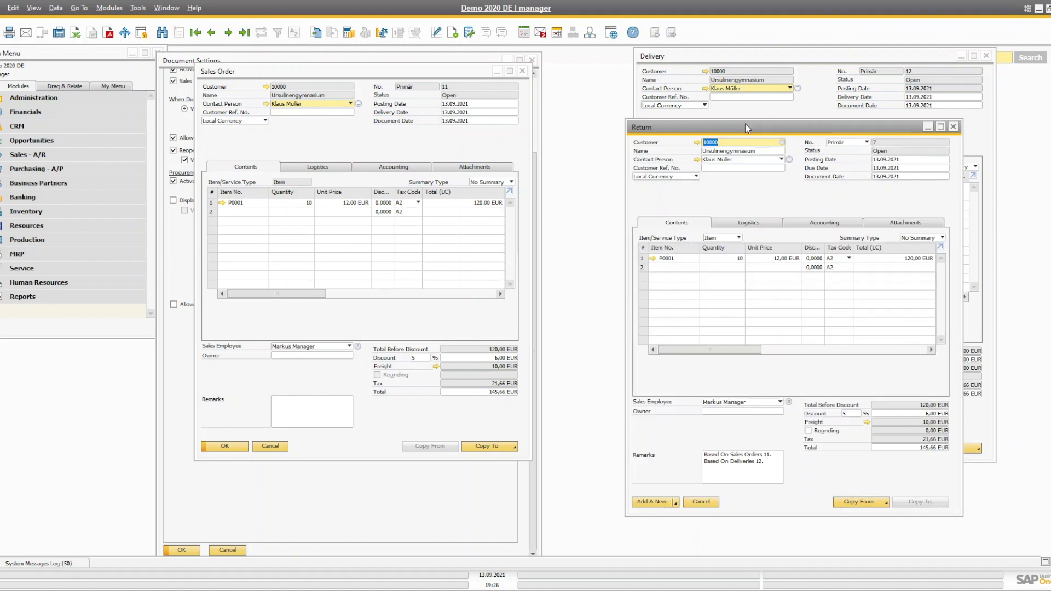
drag(745, 123, 719, 122)
click(227, 203)
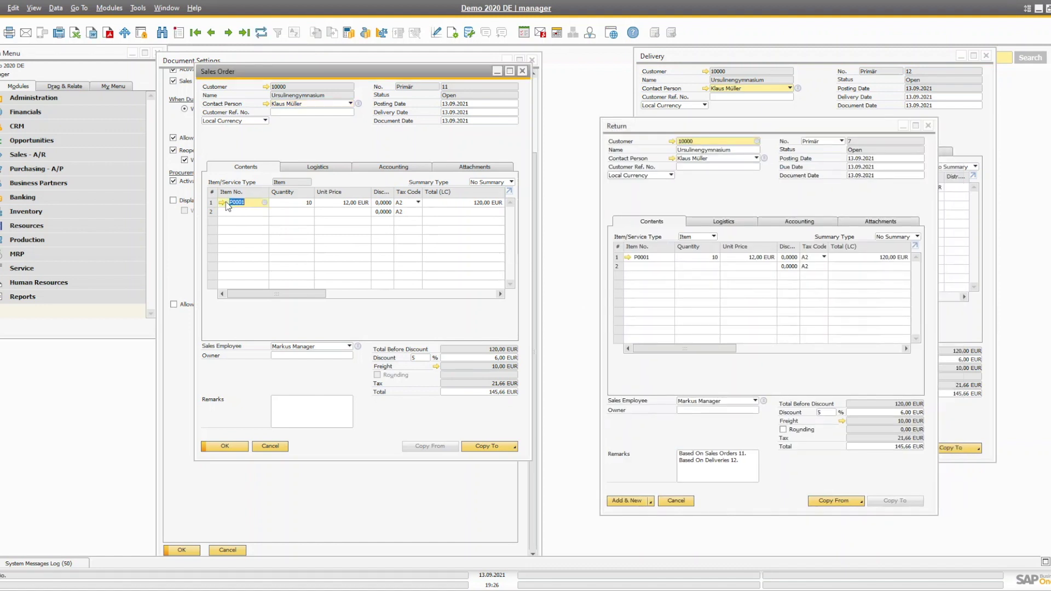
click(222, 201)
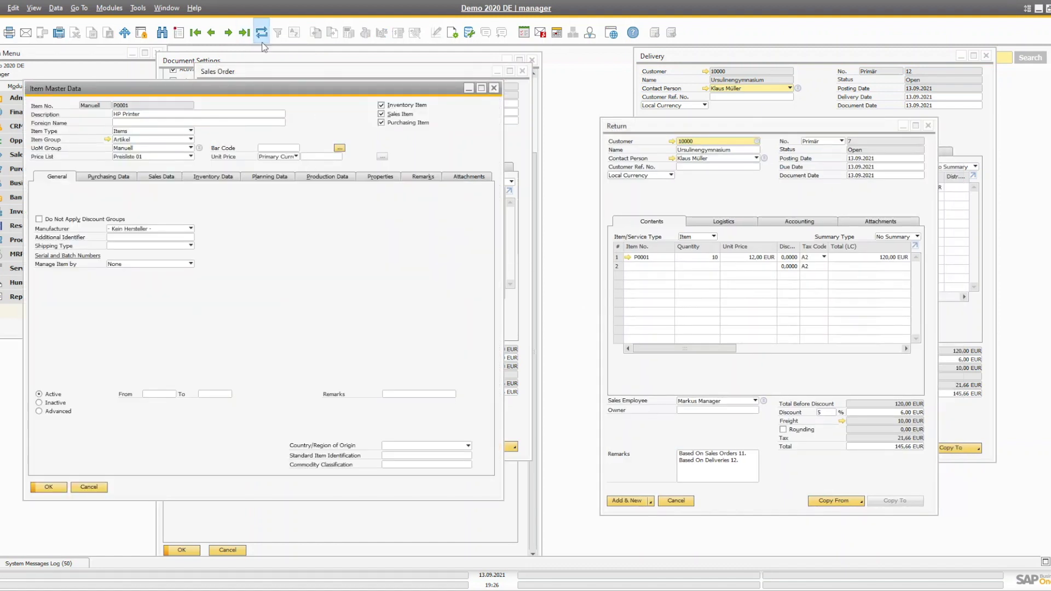
click(213, 176)
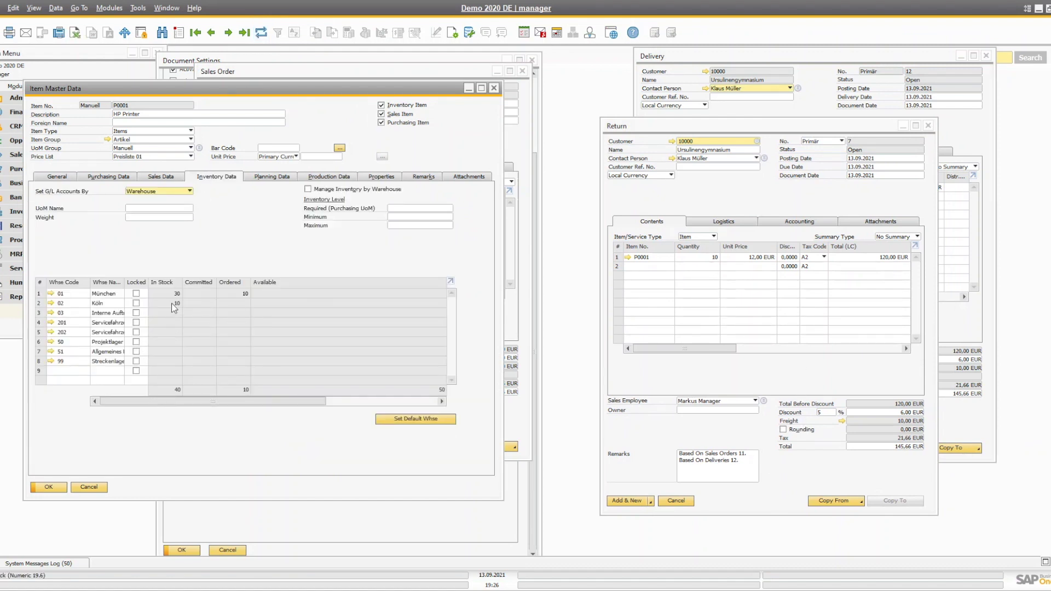
- Set the return quantity of P0001 to 3, add the return, and display the added document
click(766, 363)
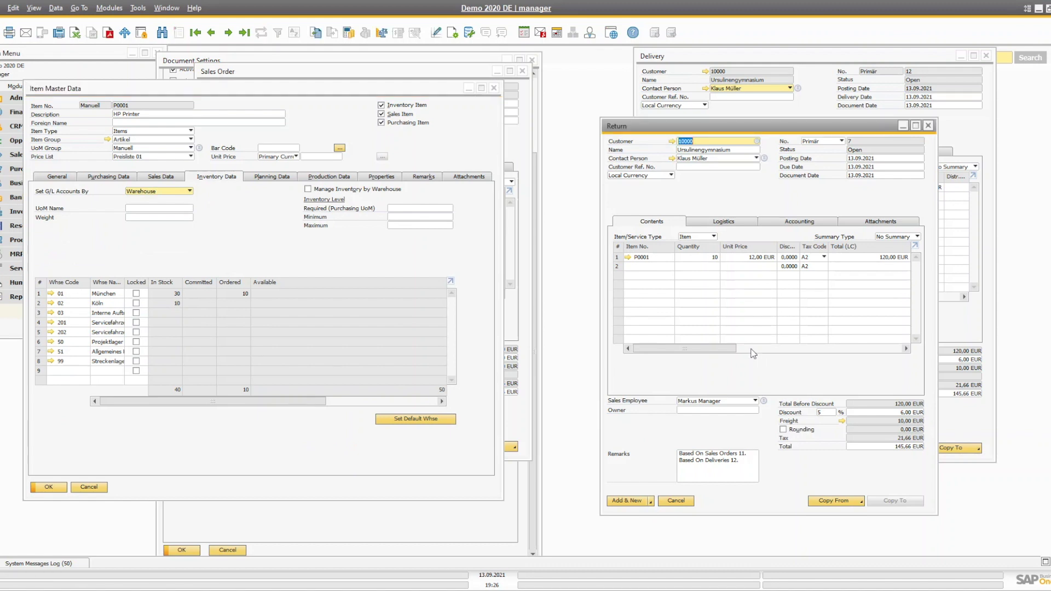
click(715, 257)
text(3)
key(Tab)
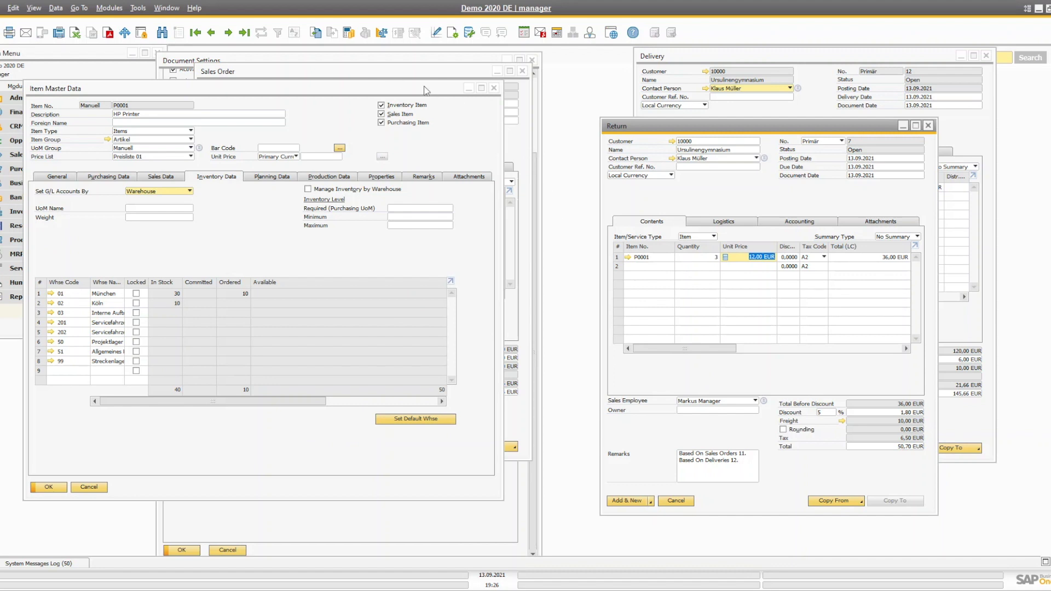
click(639, 501)
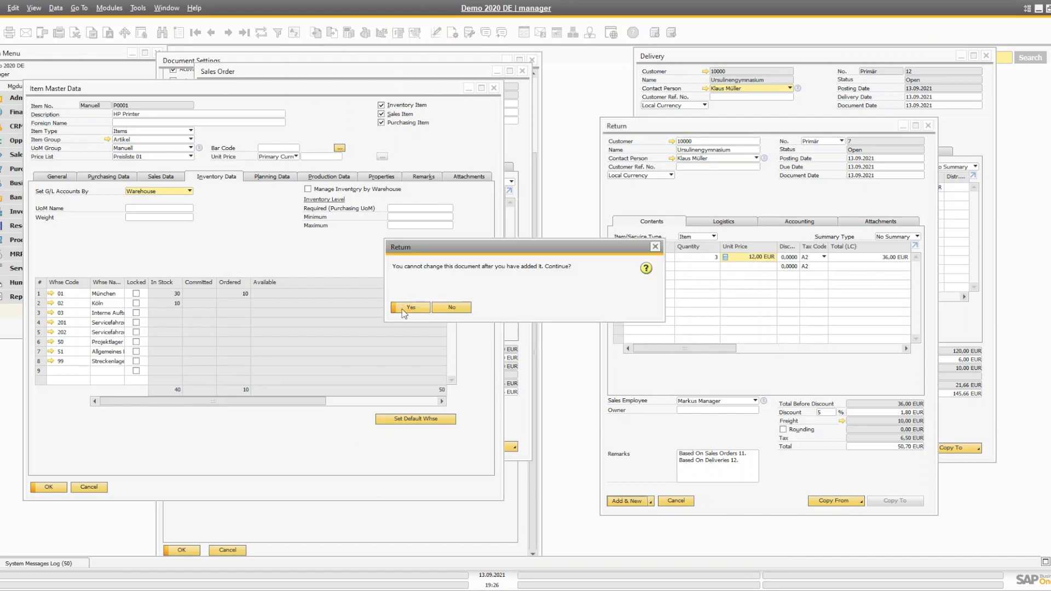
click(410, 308)
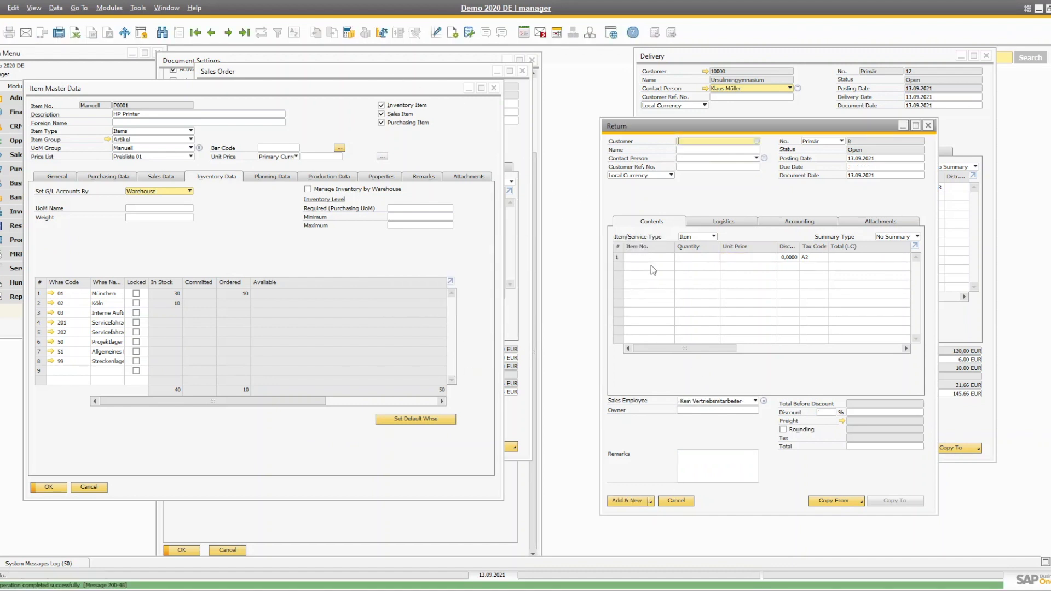
key(Page_Up)
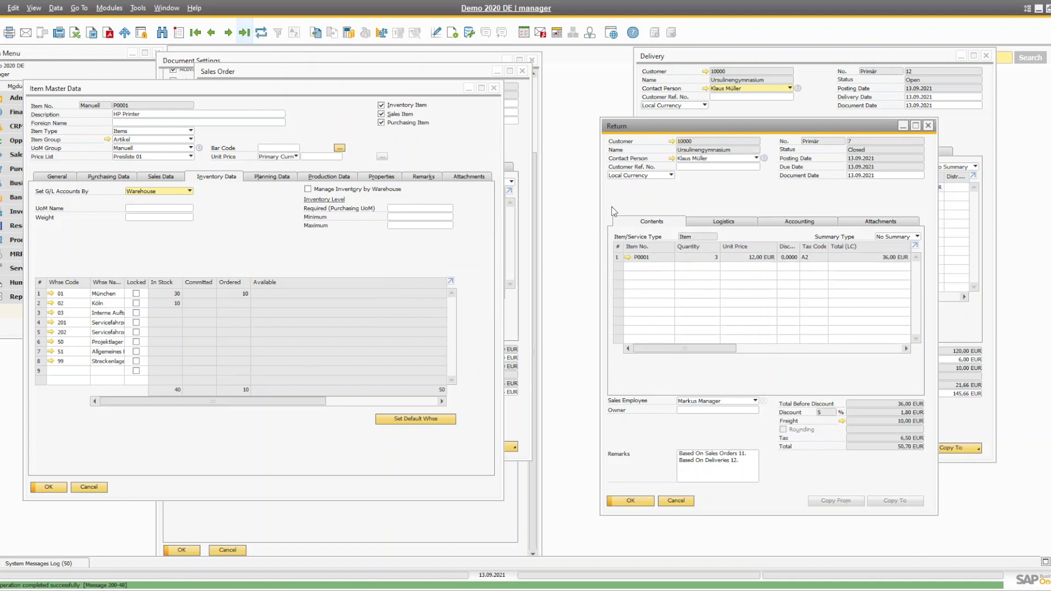
- Refresh the sales order and copy it to a new delivery, placing the delivery window beside the order
drag(330, 86, 251, 109)
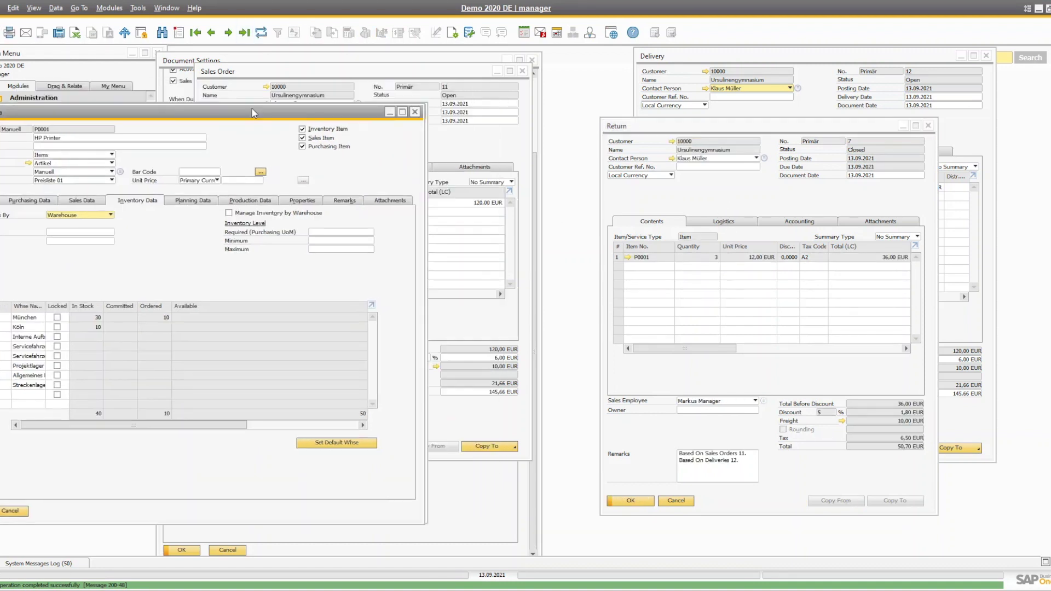
click(282, 76)
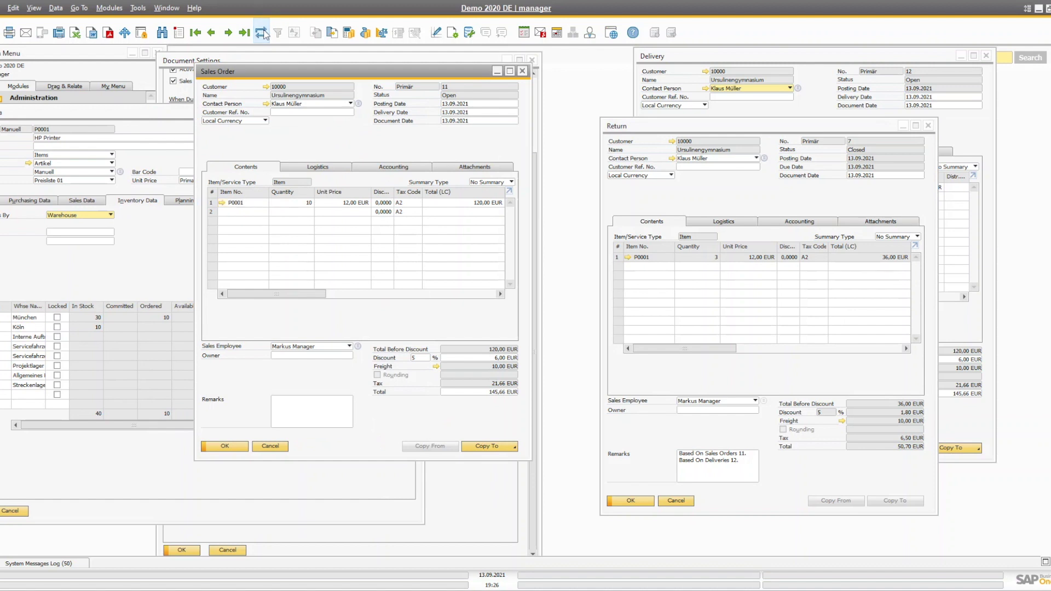
drag(310, 299, 271, 293)
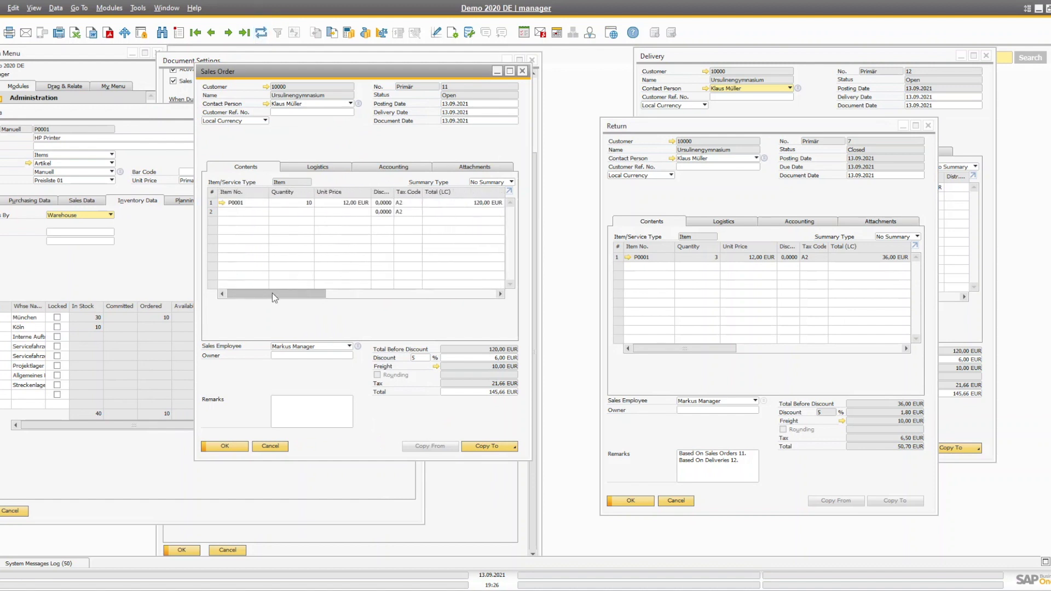
click(487, 446)
click(489, 459)
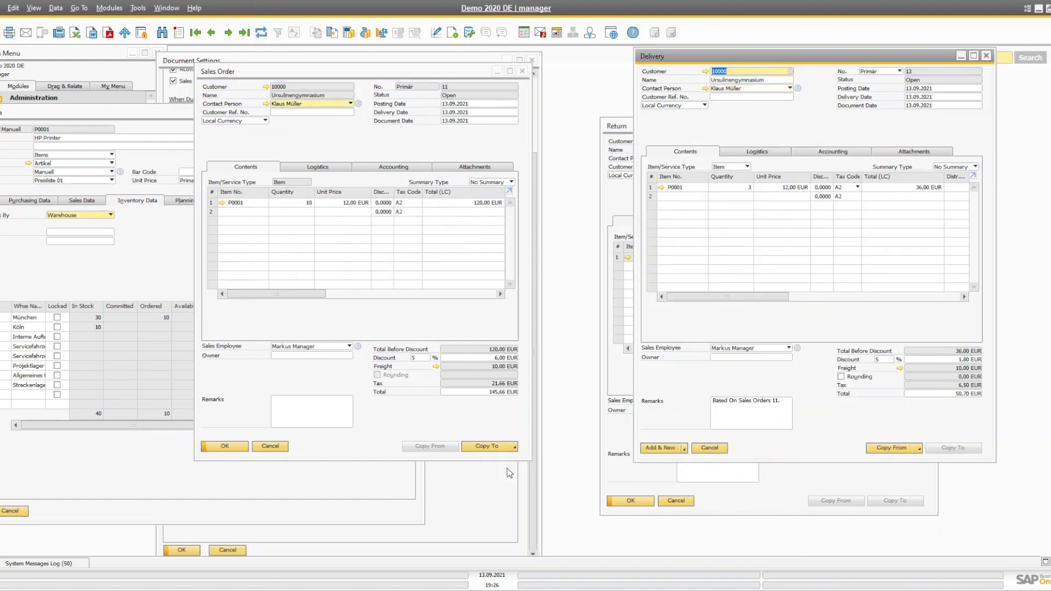
drag(681, 57, 552, 85)
click(608, 221)
click(603, 215)
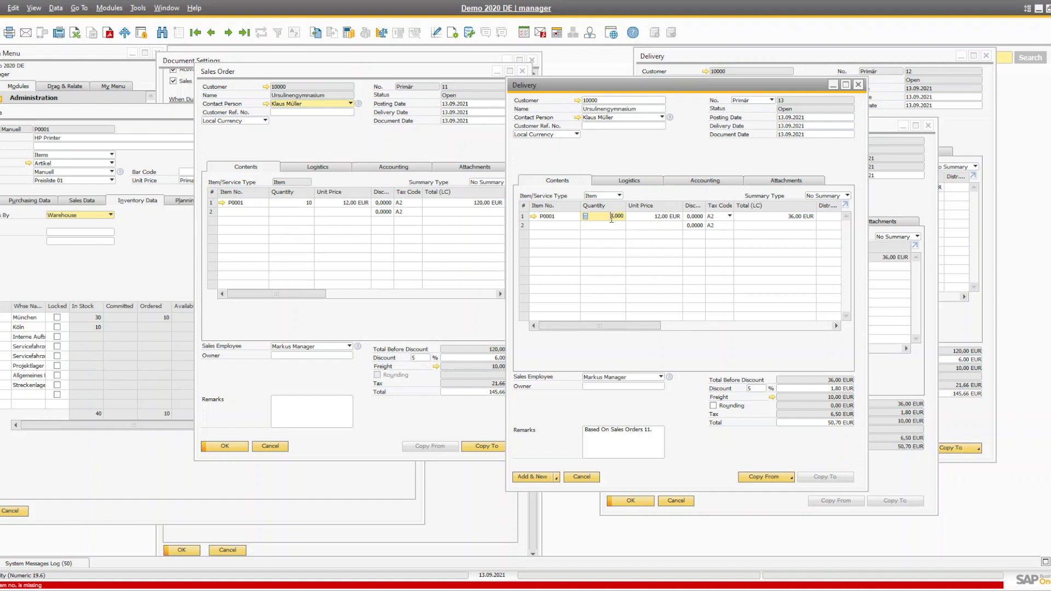
- Bring the item master data of P0001 to the front and refresh its warehouse stock figures
click(124, 286)
drag(146, 116, 238, 103)
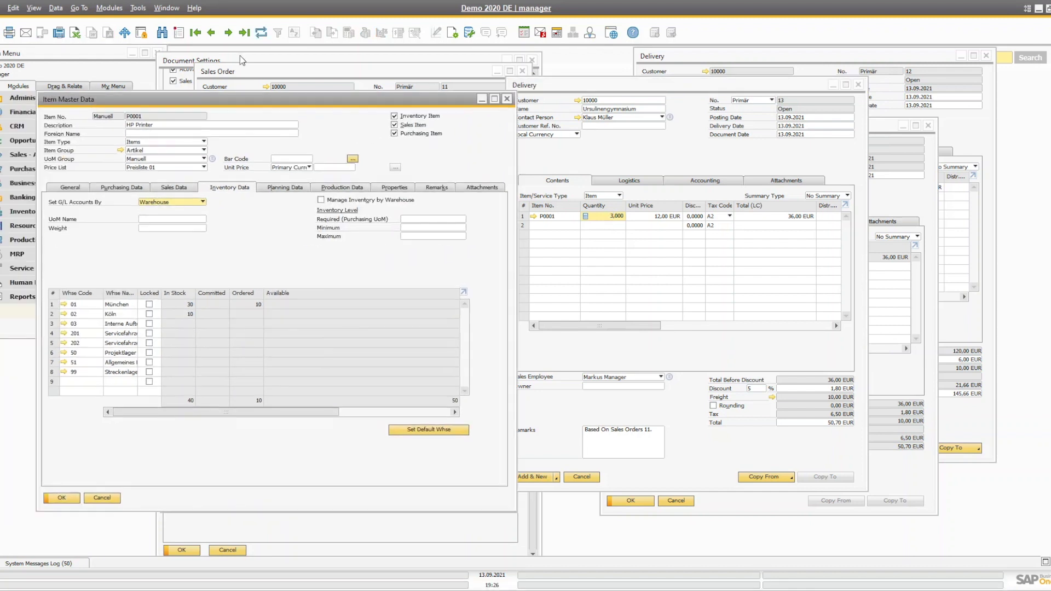
click(261, 33)
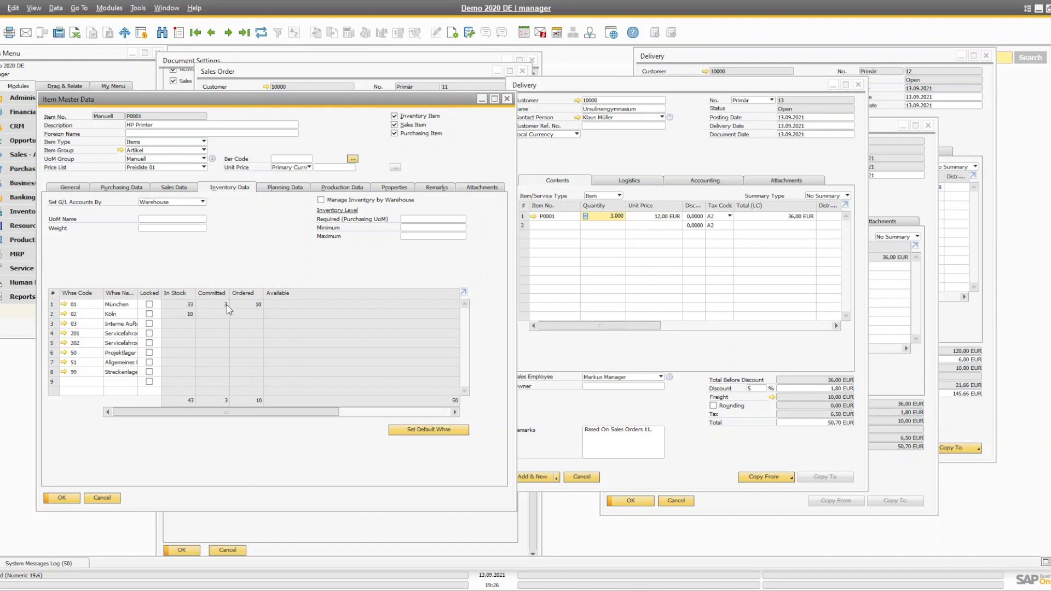
- Make the Delivered Qty column visible in the maximized sales order through its form settings, and restore the window to its smaller size
drag(312, 99, 204, 121)
click(271, 68)
double_click(271, 69)
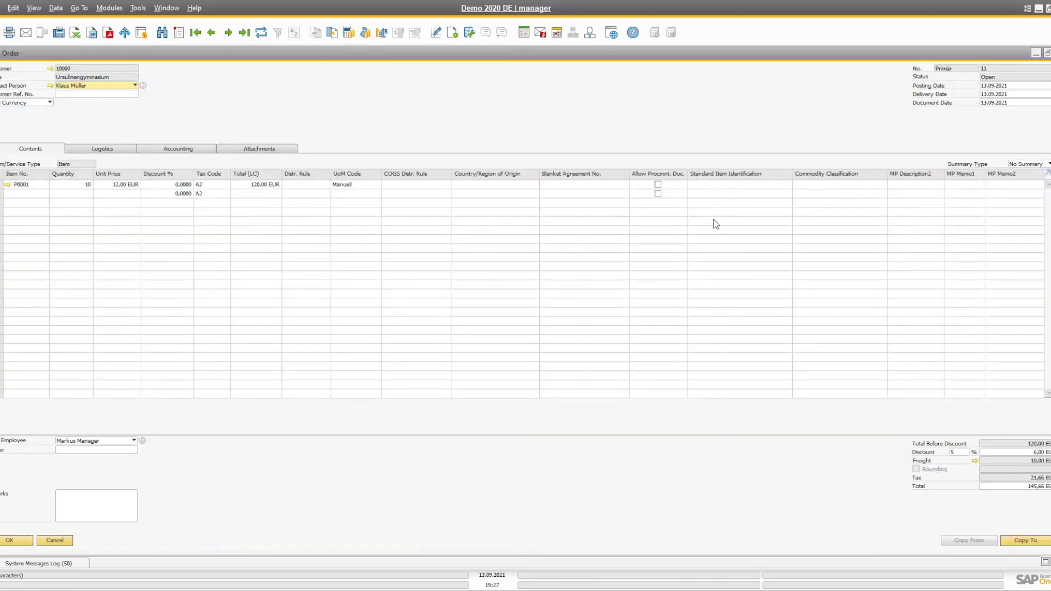
right_click(6, 184)
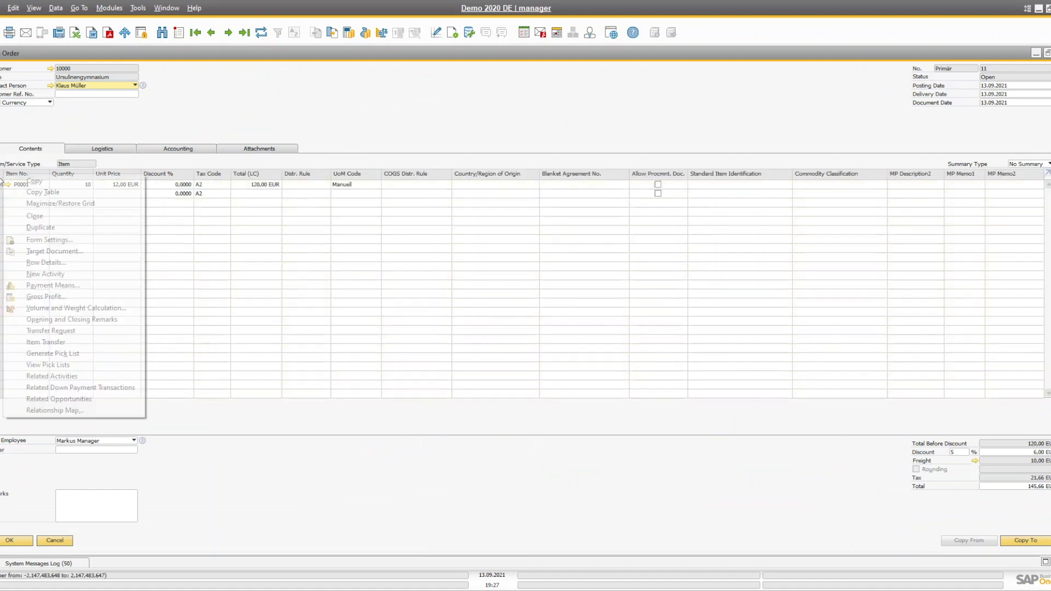
click(47, 240)
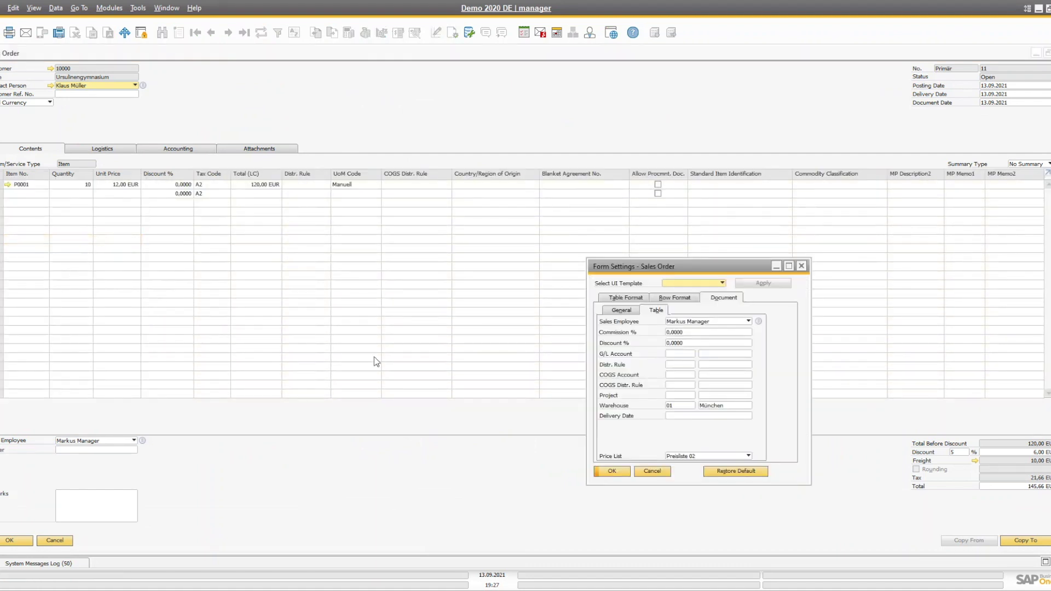
click(628, 295)
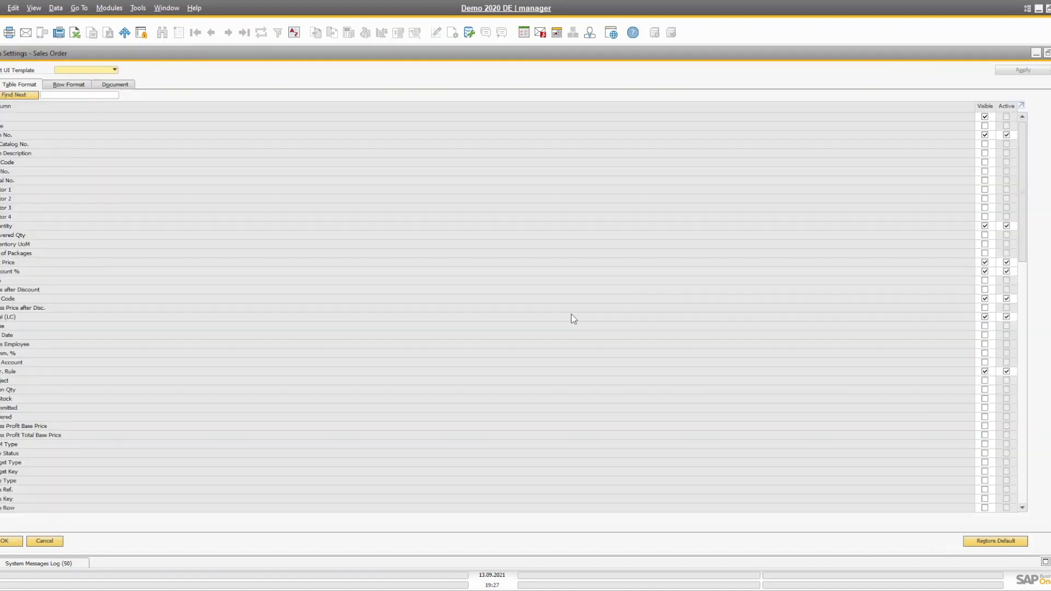
text(qty)
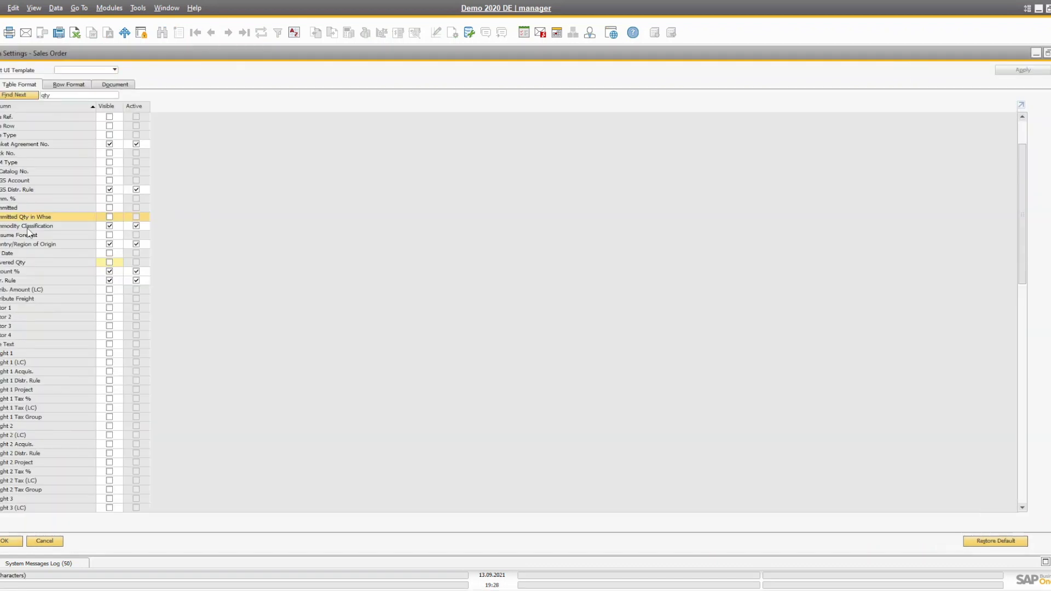
click(109, 262)
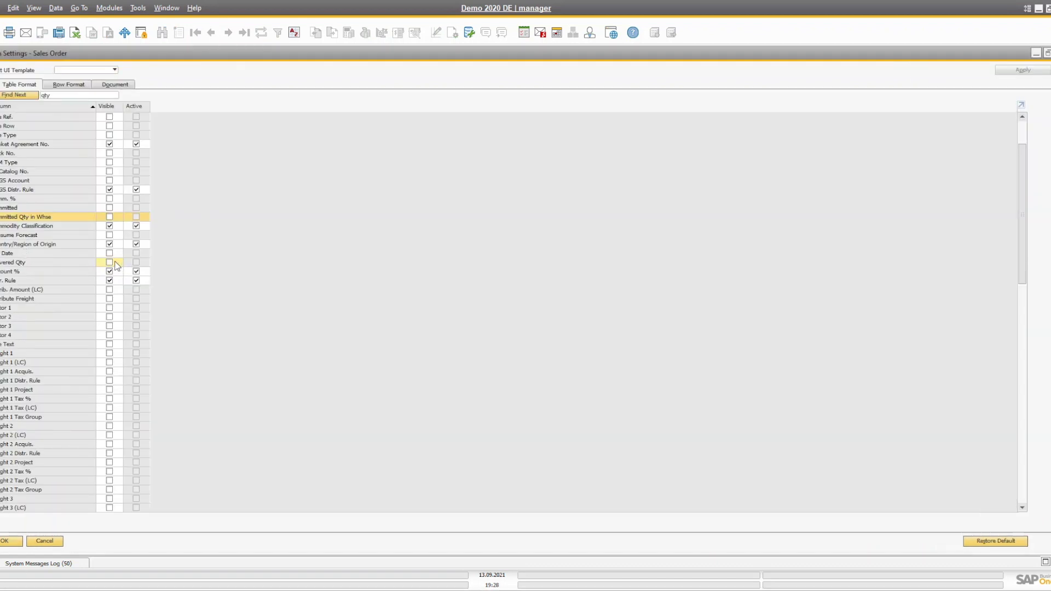
click(11, 542)
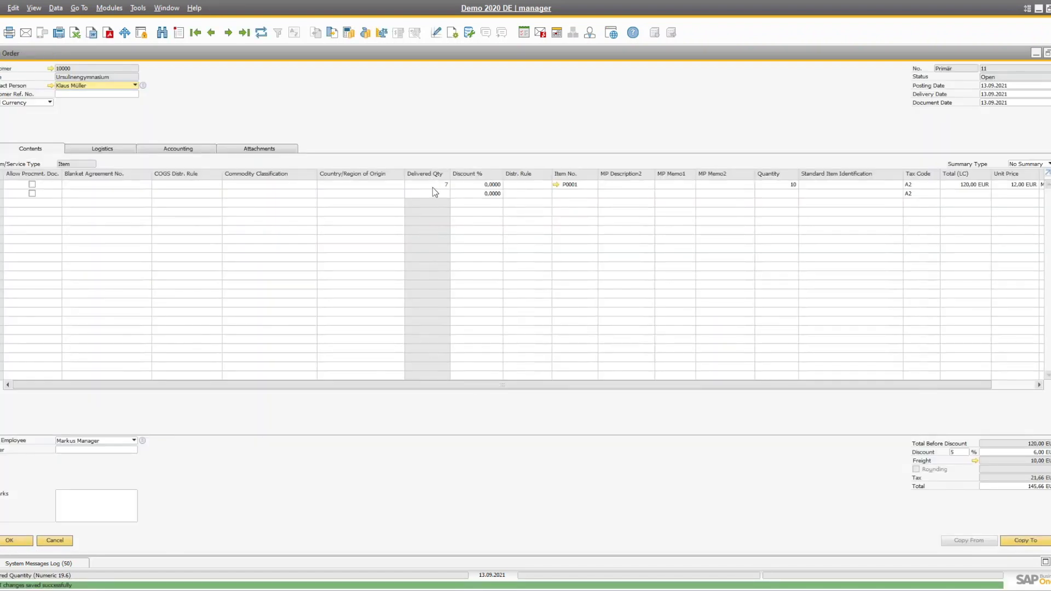
double_click(448, 55)
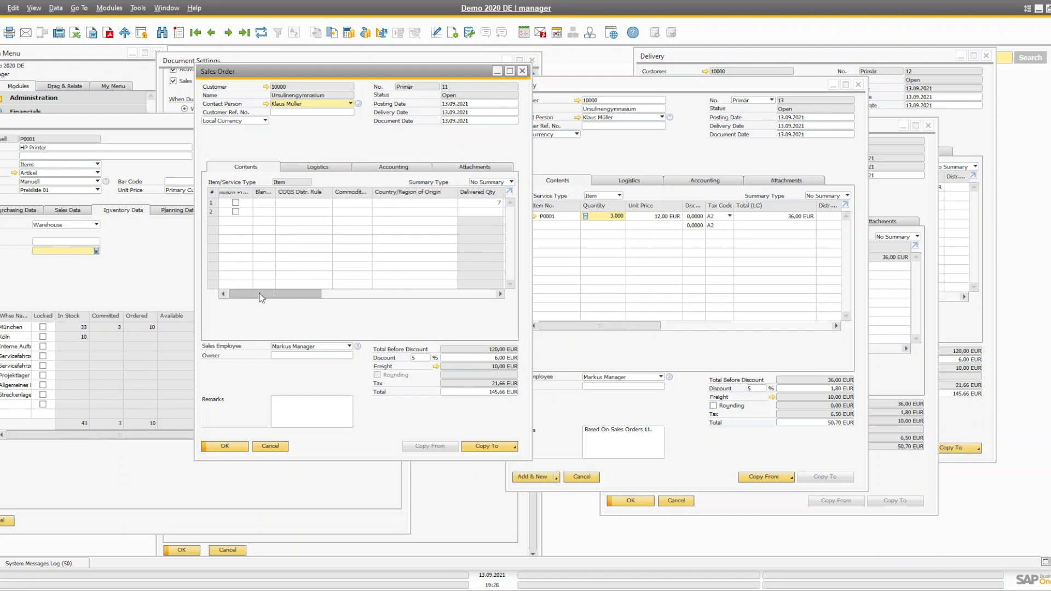
drag(248, 298, 329, 299)
- Move the new delivery for the 3 P0001 items over the sales order and add it
click(587, 93)
drag(586, 92, 241, 91)
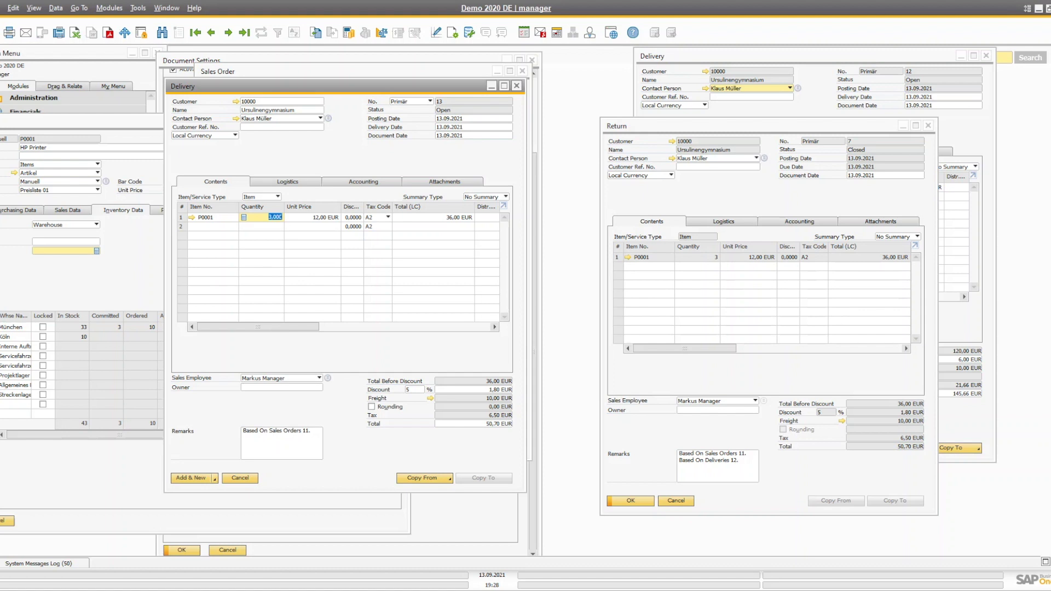
click(191, 479)
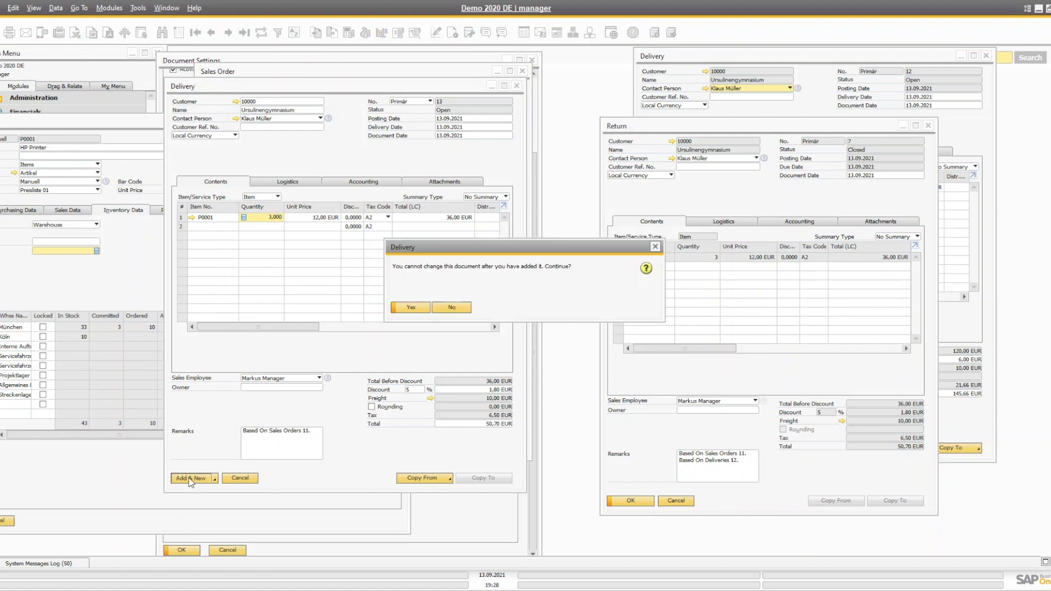
click(417, 307)
- Move the empty delivery window aside and refresh the sales order and the P0001 item master data to check status and stock
drag(356, 88, 720, 91)
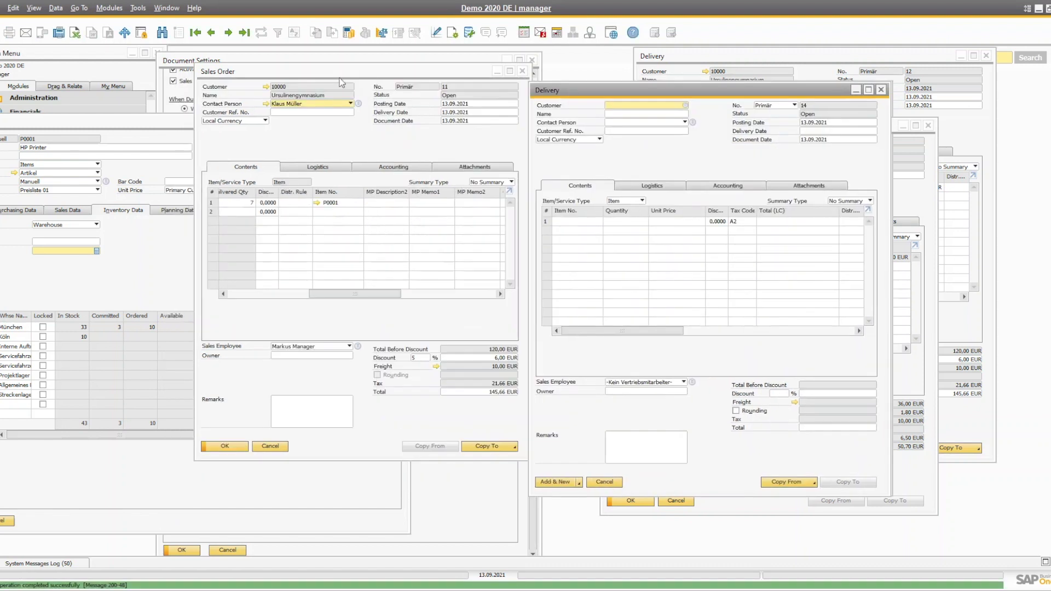
click(339, 71)
click(261, 34)
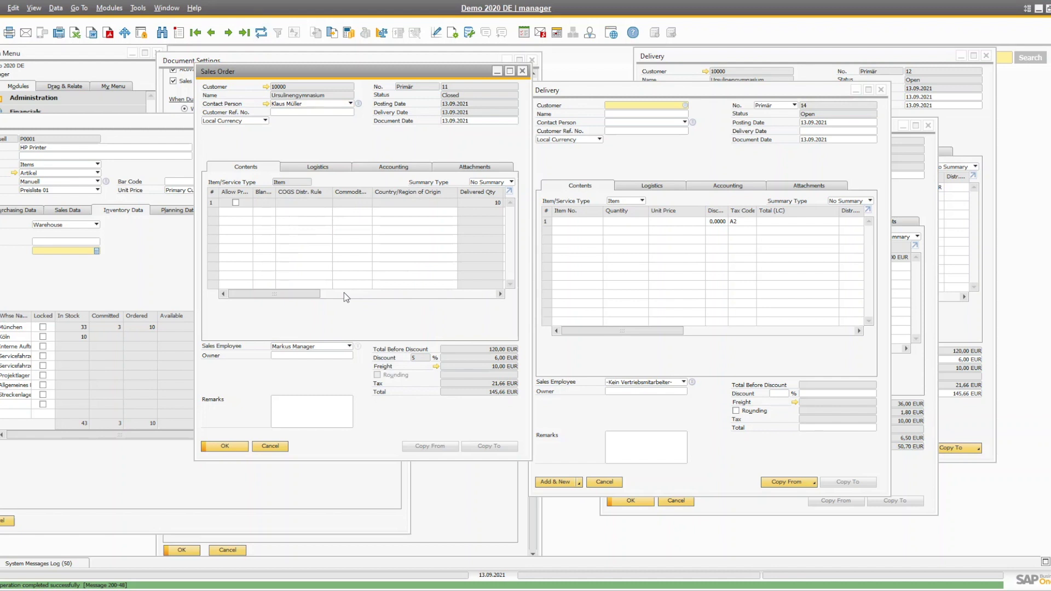
click(189, 153)
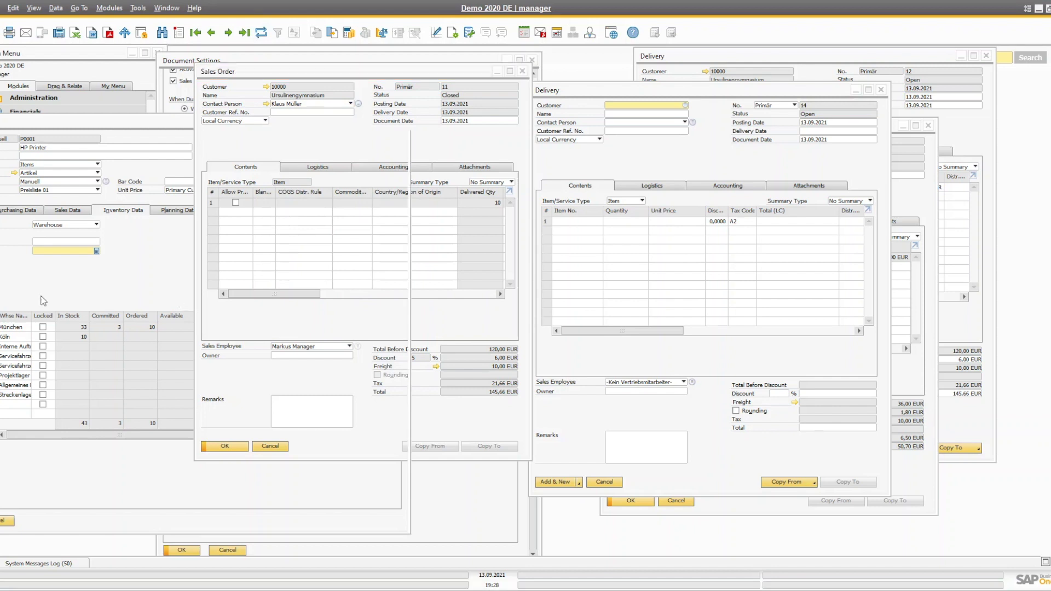
click(261, 34)
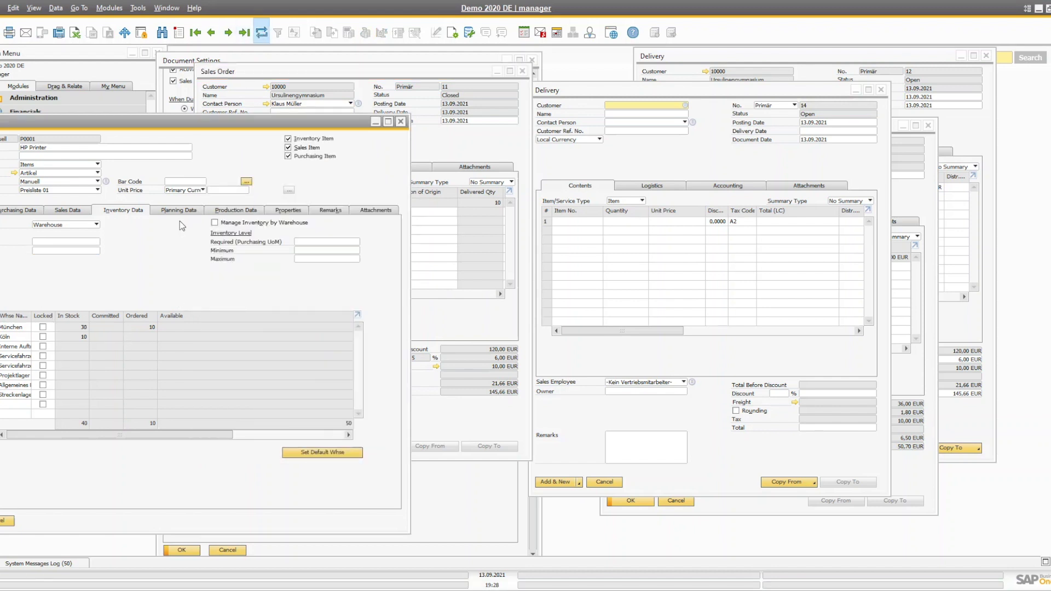